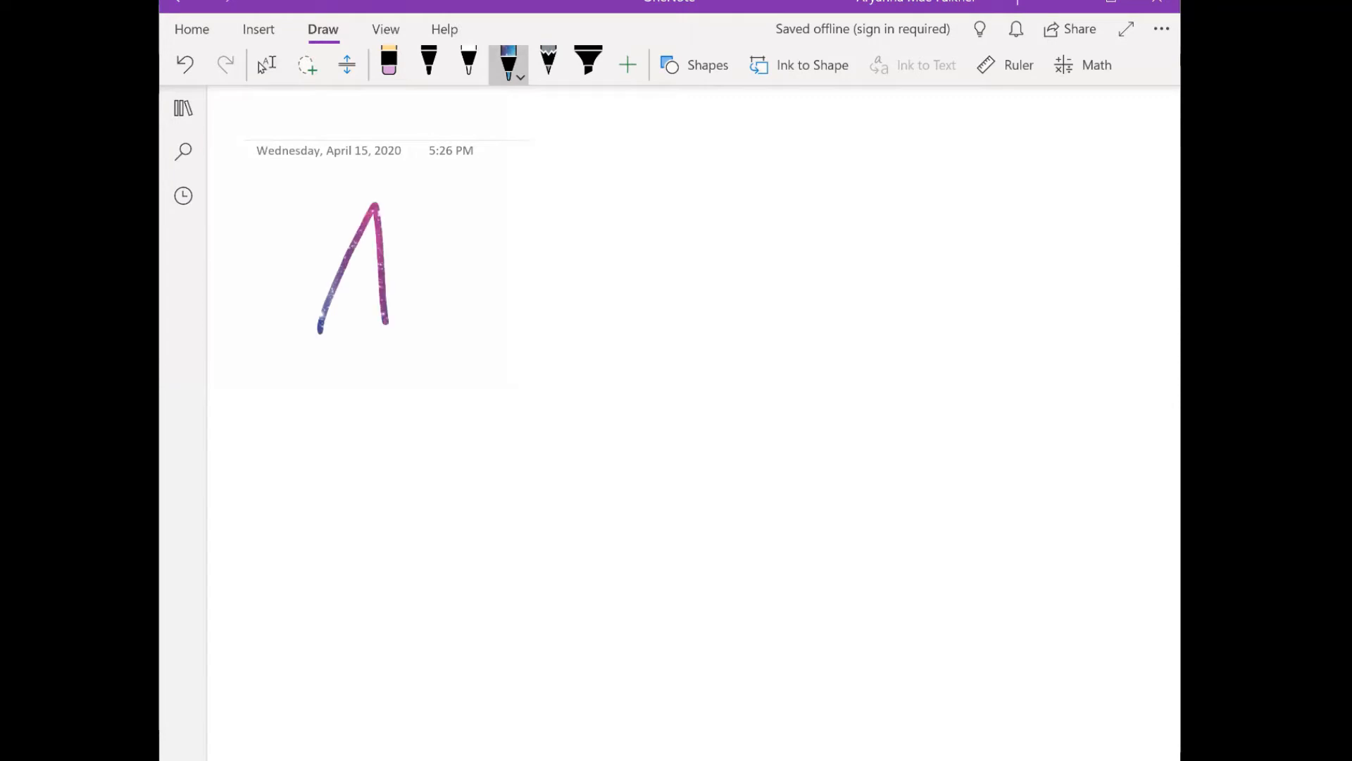
# - Finish handwriting "Mr." and add the teacher's surname as the first title line in galaxy-coloured ink
pyautogui.moveTo(485, 281)
pyautogui.mouseDown()
pyautogui.moveTo(486, 345)
pyautogui.moveTo(526, 287)
pyautogui.mouseUp()
pyautogui.moveTo(702, 222)
pyautogui.mouseDown()
pyautogui.moveTo(623, 239)
pyautogui.moveTo(610, 328)
pyautogui.mouseUp()
pyautogui.moveTo(754, 286)
pyautogui.mouseDown()
pyautogui.moveTo(760, 347)
pyautogui.moveTo(821, 310)
pyautogui.moveTo(792, 299)
pyautogui.mouseUp()
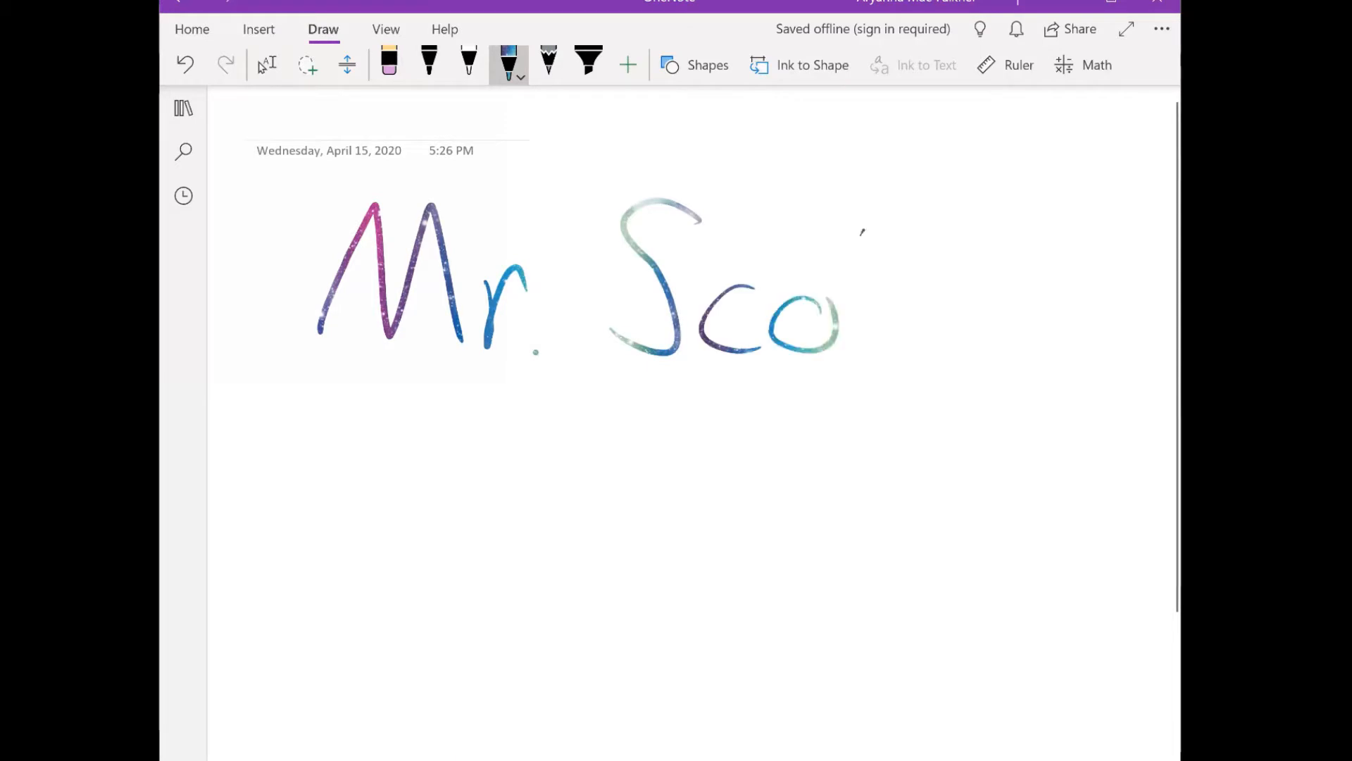
pyautogui.moveTo(862, 230); pyautogui.dragTo(865, 365)
pyautogui.moveTo(909, 230); pyautogui.dragTo(899, 365)
pyautogui.moveTo(844, 277); pyautogui.dragTo(948, 305)
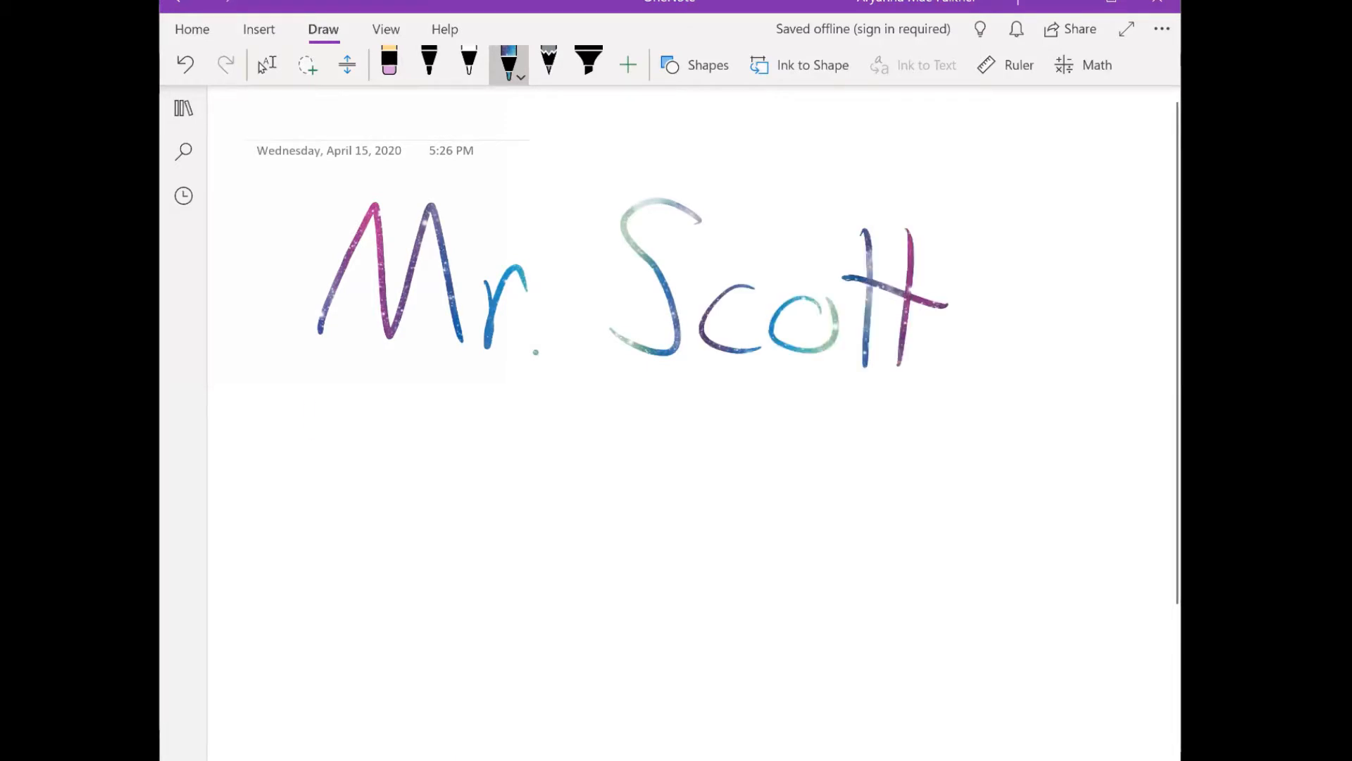
# - Handwrite "Teaches How" in galaxy-coloured ink as the second title line, below the name
pyautogui.moveTo(307, 403); pyautogui.dragTo(309, 524)
pyautogui.moveTo(258, 415); pyautogui.dragTo(363, 407)
pyautogui.moveTo(338, 488); pyautogui.dragTo(404, 516)
pyautogui.moveTo(424, 463)
pyautogui.mouseDown()
pyautogui.moveTo(465, 462)
pyautogui.moveTo(482, 542)
pyautogui.mouseUp()
pyautogui.moveTo(551, 467)
pyautogui.mouseDown()
pyautogui.moveTo(509, 493)
pyautogui.moveTo(546, 518)
pyautogui.mouseUp()
pyautogui.moveTo(571, 403)
pyautogui.mouseDown()
pyautogui.moveTo(557, 521)
pyautogui.moveTo(609, 539)
pyautogui.mouseUp()
pyautogui.moveTo(617, 496)
pyautogui.mouseDown()
pyautogui.moveTo(634, 542)
pyautogui.moveTo(651, 543)
pyautogui.mouseUp()
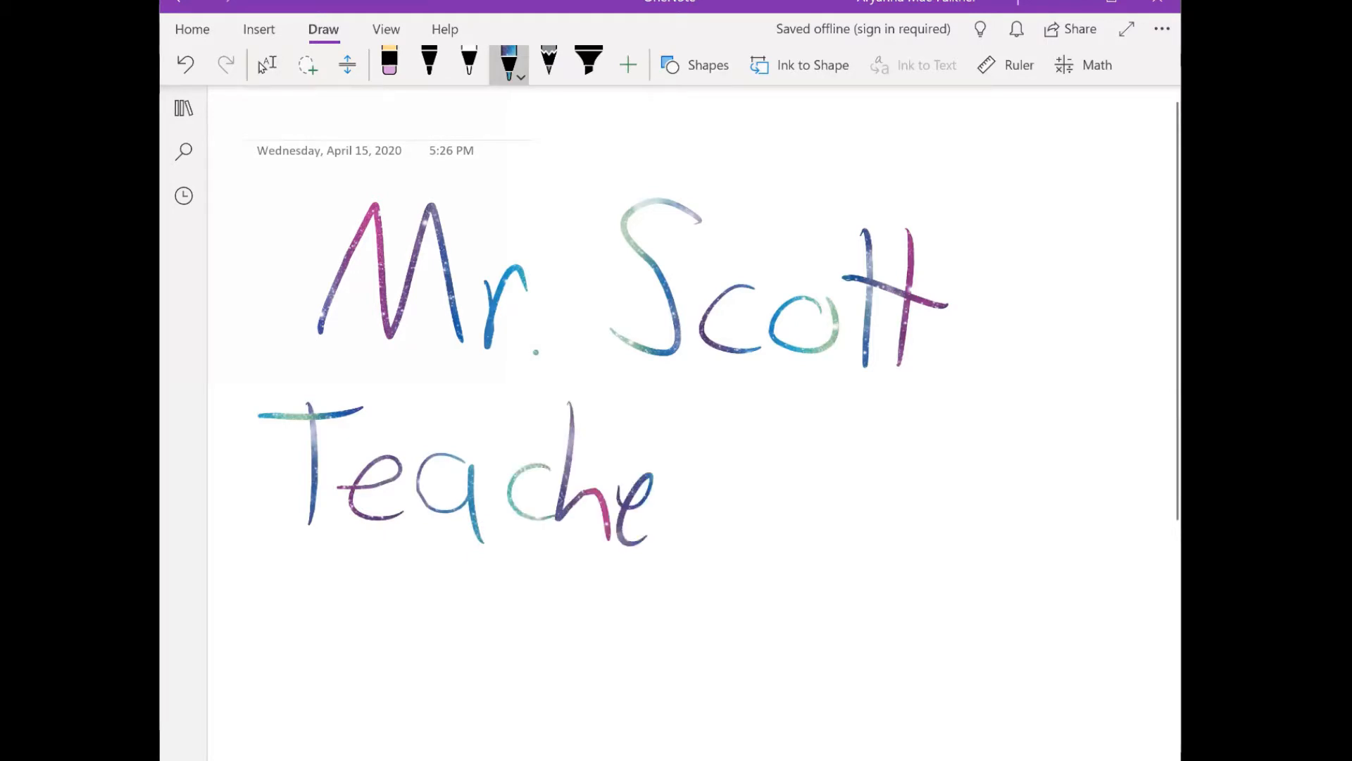
pyautogui.moveTo(713, 468); pyautogui.dragTo(674, 538)
pyautogui.moveTo(762, 407); pyautogui.dragTo(765, 532)
pyautogui.moveTo(814, 400); pyautogui.dragTo(821, 527)
pyautogui.moveTo(764, 474); pyautogui.dragTo(815, 463)
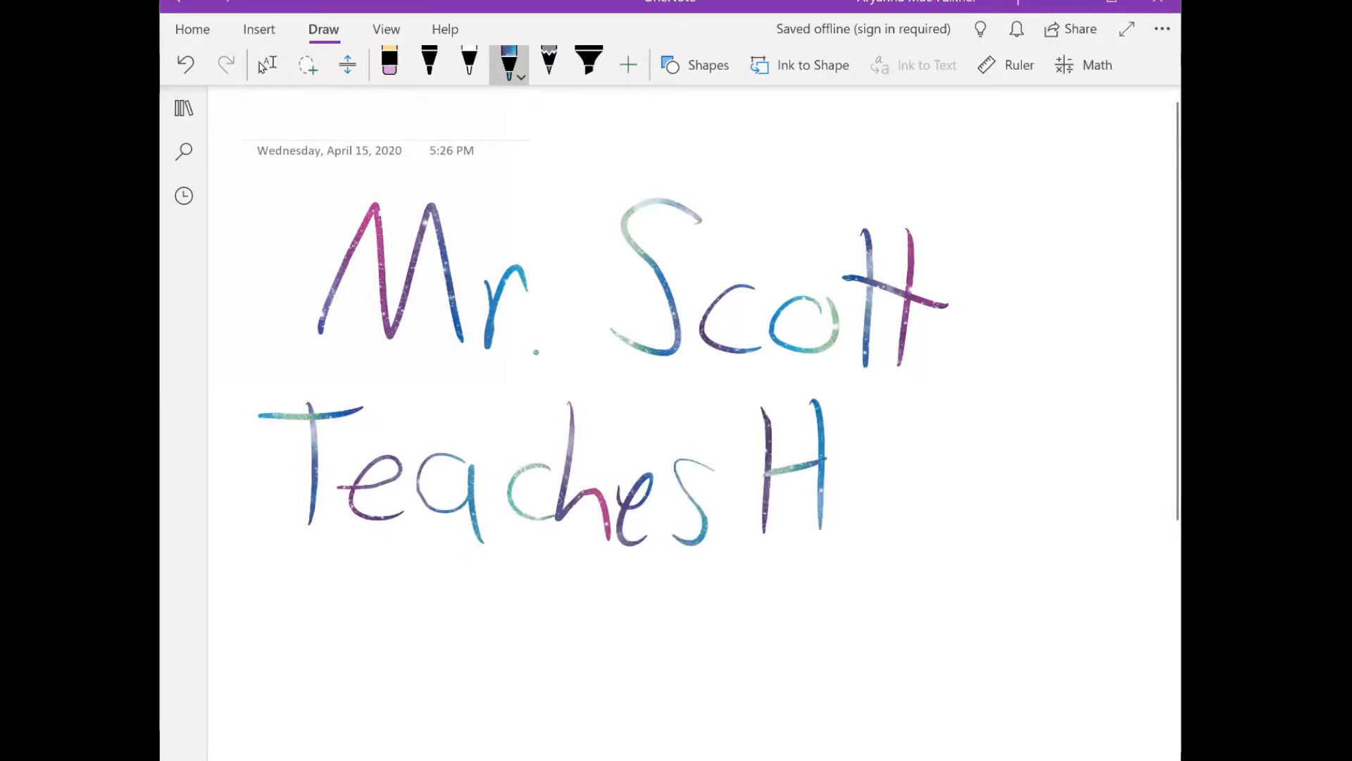
pyautogui.moveTo(904, 482)
pyautogui.mouseDown()
pyautogui.moveTo(898, 471)
pyautogui.moveTo(994, 468)
pyautogui.moveTo(1001, 452)
pyautogui.mouseUp()
# - Handwrite "to Draw in" in galaxy-coloured ink to begin the third title line
pyautogui.moveTo(316, 588)
pyautogui.mouseDown()
pyautogui.moveTo(320, 673)
pyautogui.moveTo(349, 621)
pyautogui.mouseUp()
pyautogui.moveTo(362, 634); pyautogui.dragTo(358, 633)
pyautogui.moveTo(408, 564); pyautogui.dragTo(422, 680)
pyautogui.moveTo(405, 563); pyautogui.dragTo(425, 677)
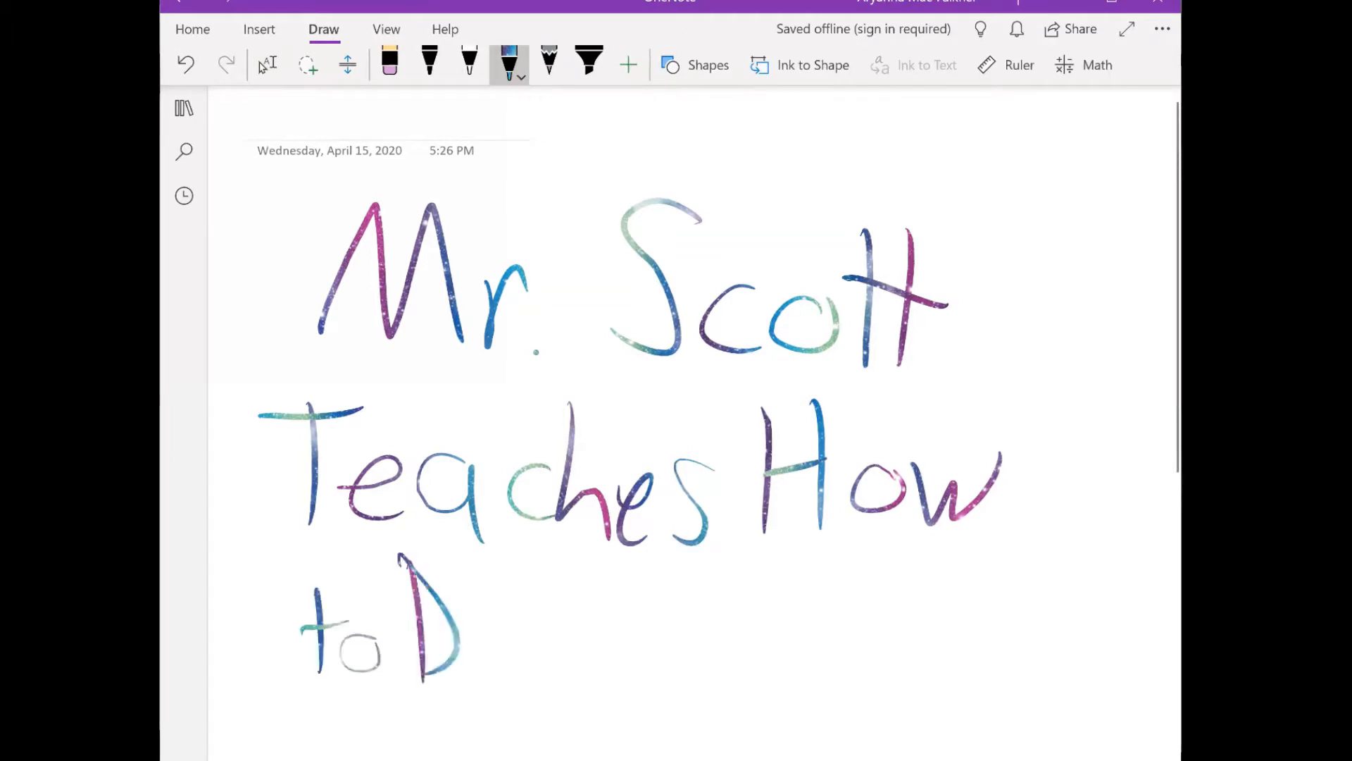
pyautogui.moveTo(482, 618)
pyautogui.mouseDown()
pyautogui.moveTo(484, 658)
pyautogui.moveTo(512, 639)
pyautogui.mouseUp()
pyautogui.moveTo(539, 645)
pyautogui.mouseDown()
pyautogui.moveTo(520, 670)
pyautogui.moveTo(552, 680)
pyautogui.moveTo(636, 640)
pyautogui.mouseUp()
pyautogui.moveTo(665, 646); pyautogui.dragTo(666, 687)
pyautogui.click(659, 604)
pyautogui.moveTo(698, 642); pyautogui.dragTo(748, 701)
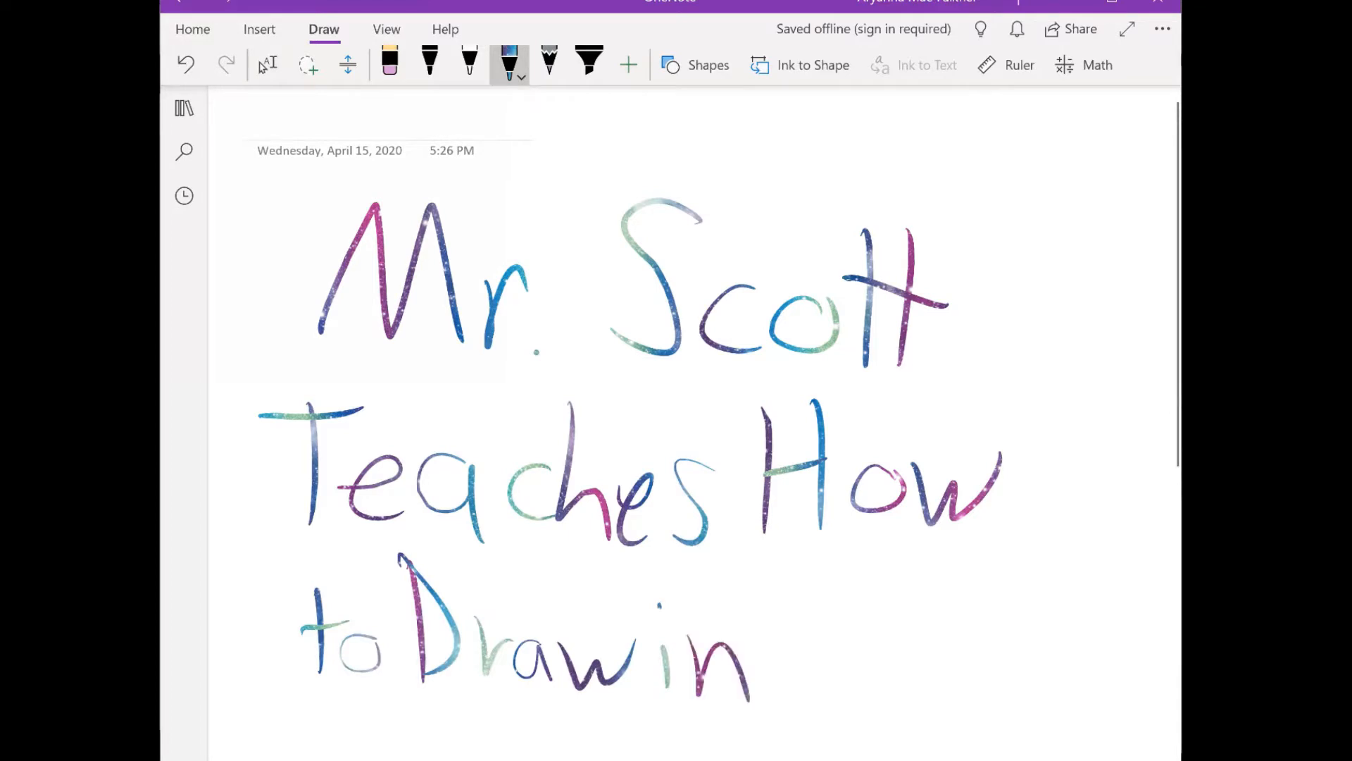
# - Handwrite "OneNote" in galaxy-coloured ink at the end of the third title line
pyautogui.moveTo(835, 576)
pyautogui.mouseDown()
pyautogui.moveTo(900, 683)
pyautogui.moveTo(944, 685)
pyautogui.moveTo(973, 594)
pyautogui.moveTo(1019, 592)
pyautogui.mouseUp()
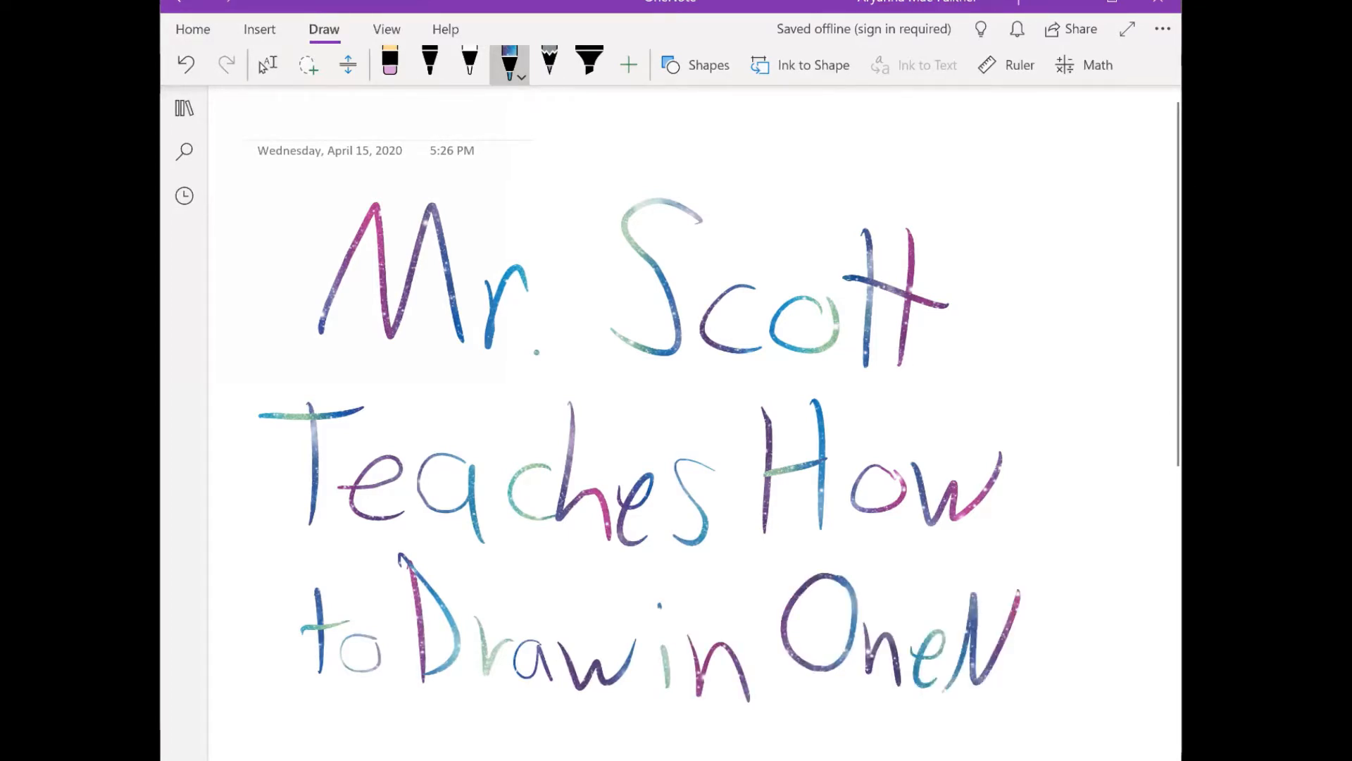
pyautogui.moveTo(1030, 665); pyautogui.dragTo(1021, 662)
pyautogui.moveTo(1050, 604); pyautogui.dragTo(1051, 693)
pyautogui.moveTo(1023, 642)
pyautogui.mouseDown()
pyautogui.moveTo(1101, 652)
pyautogui.moveTo(1118, 694)
pyautogui.mouseUp()
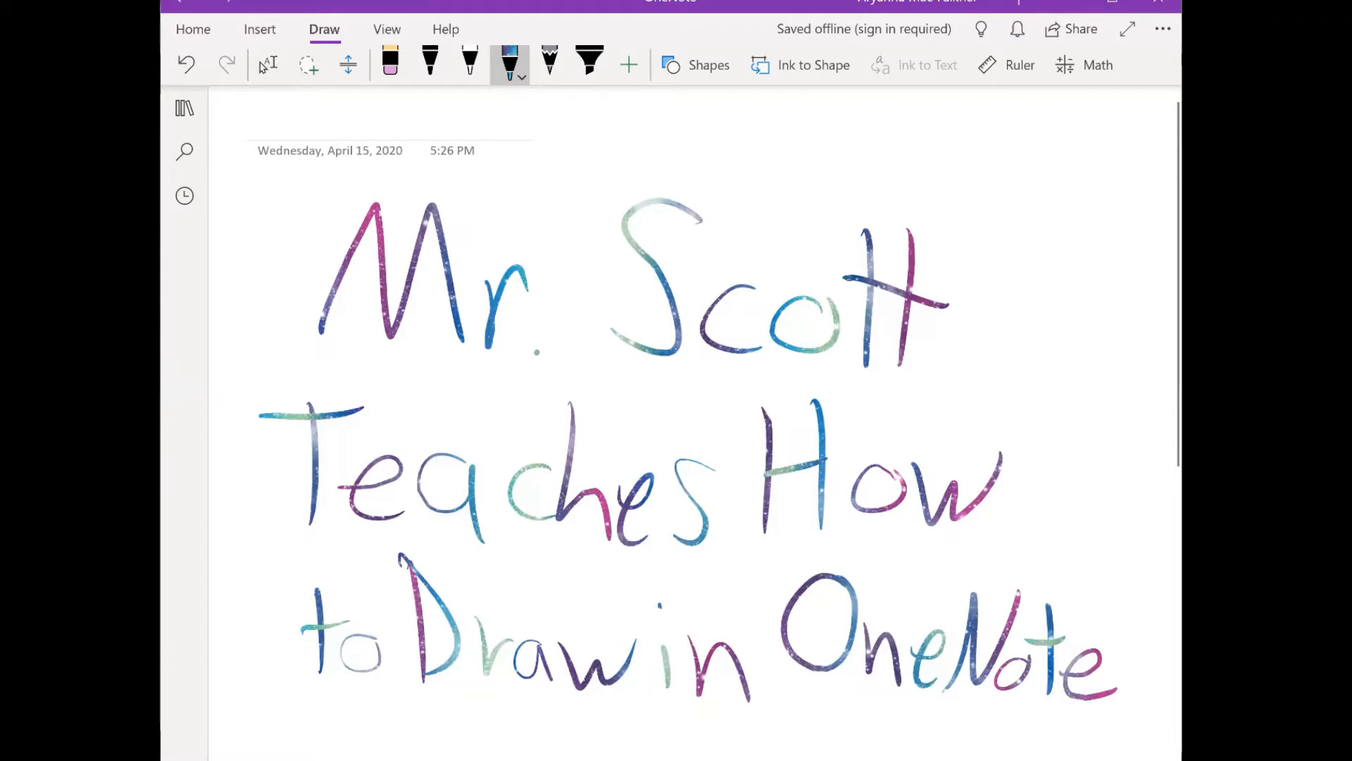
pyautogui.click(430, 64)
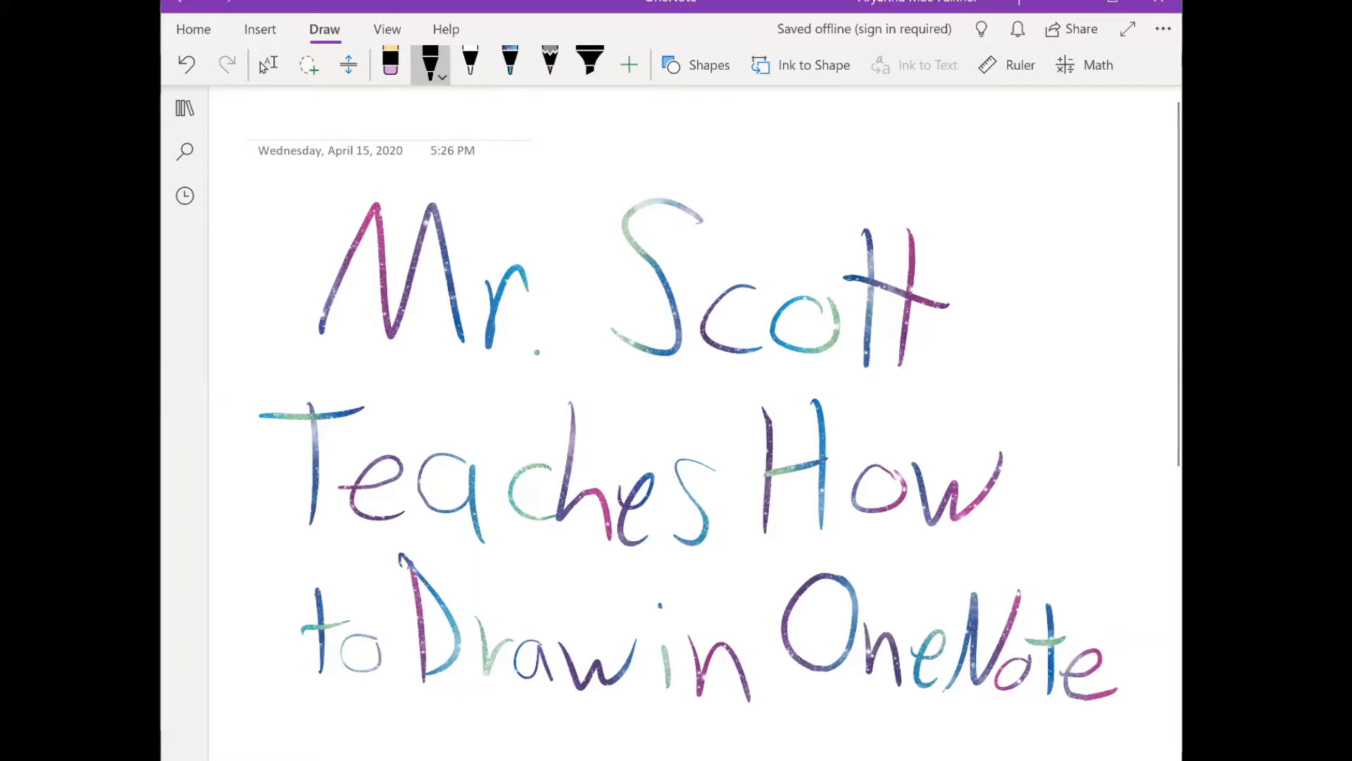
pyautogui.click(194, 30)
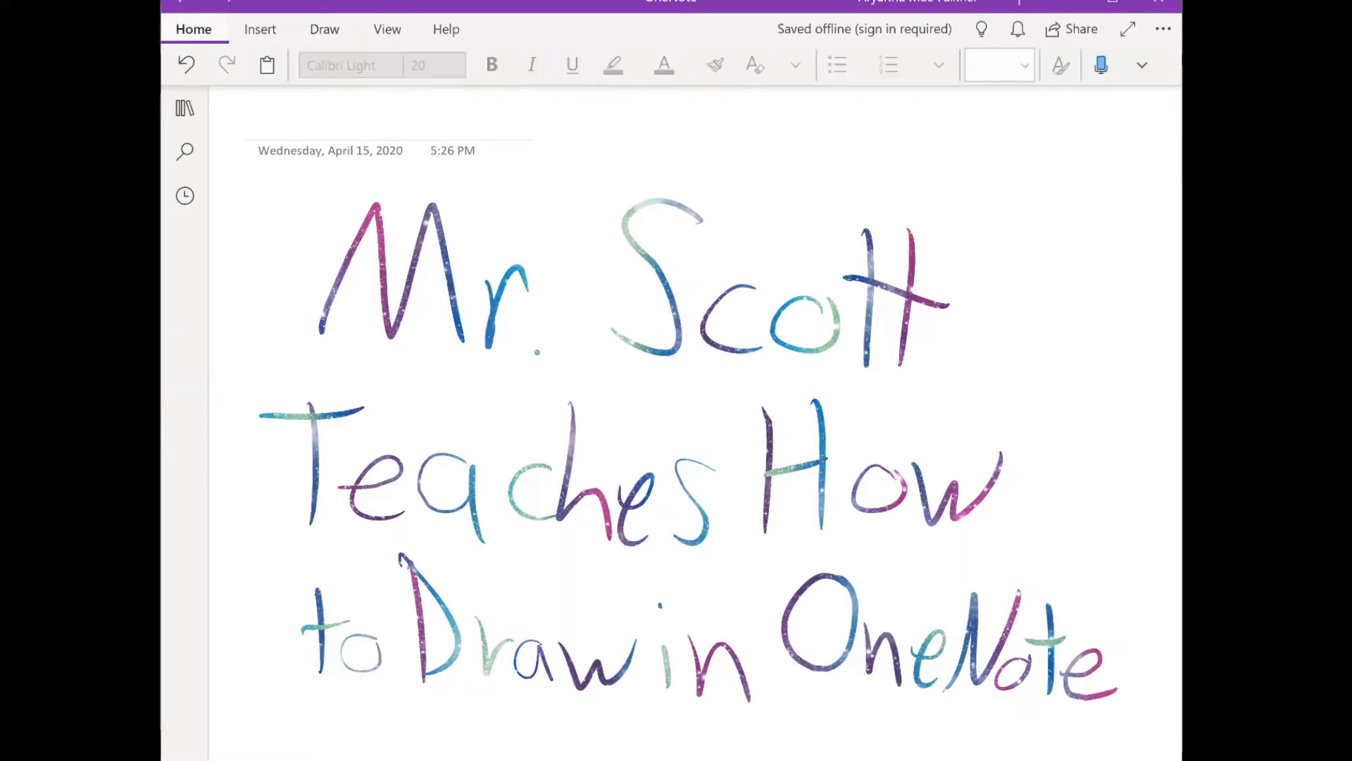
pyautogui.click(324, 29)
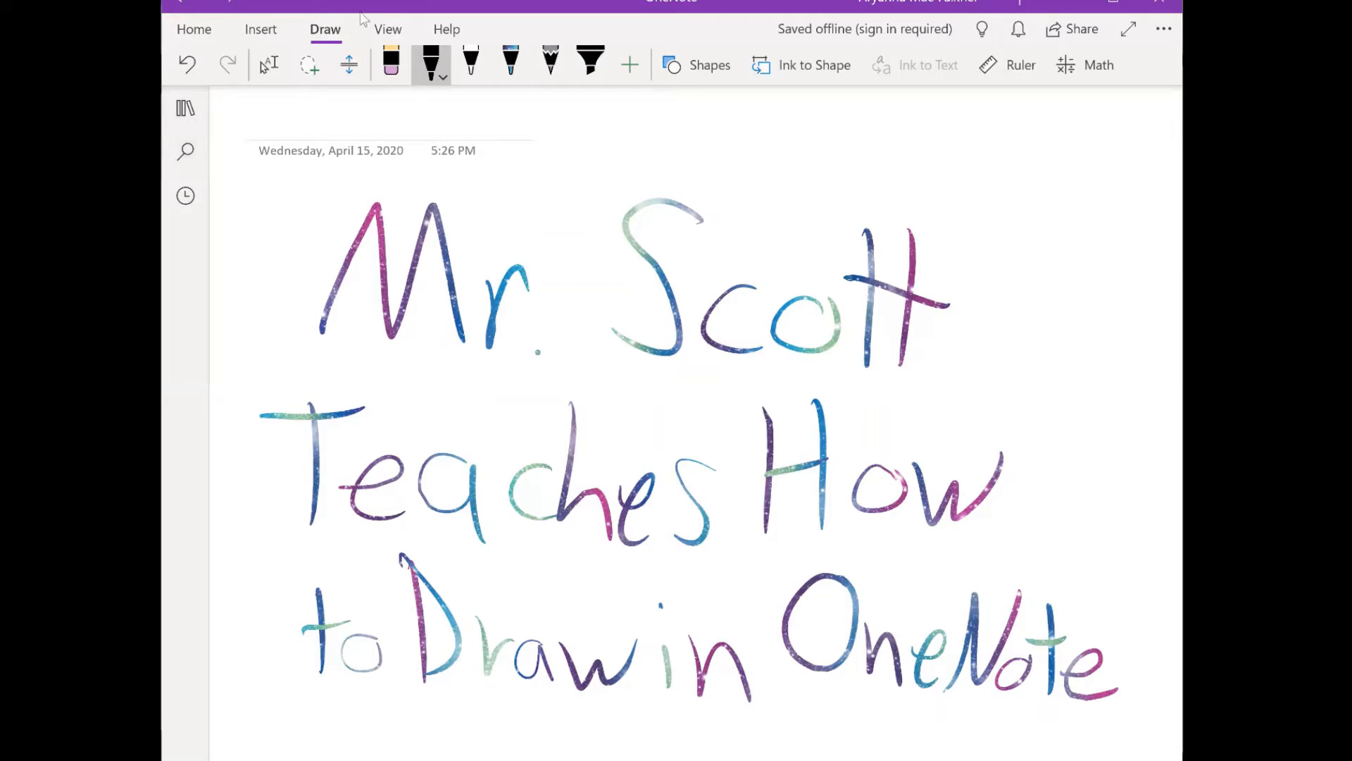
# - Paint over the handwritten "Mr." with the thick white pen to hide it against the page
pyautogui.click(471, 63)
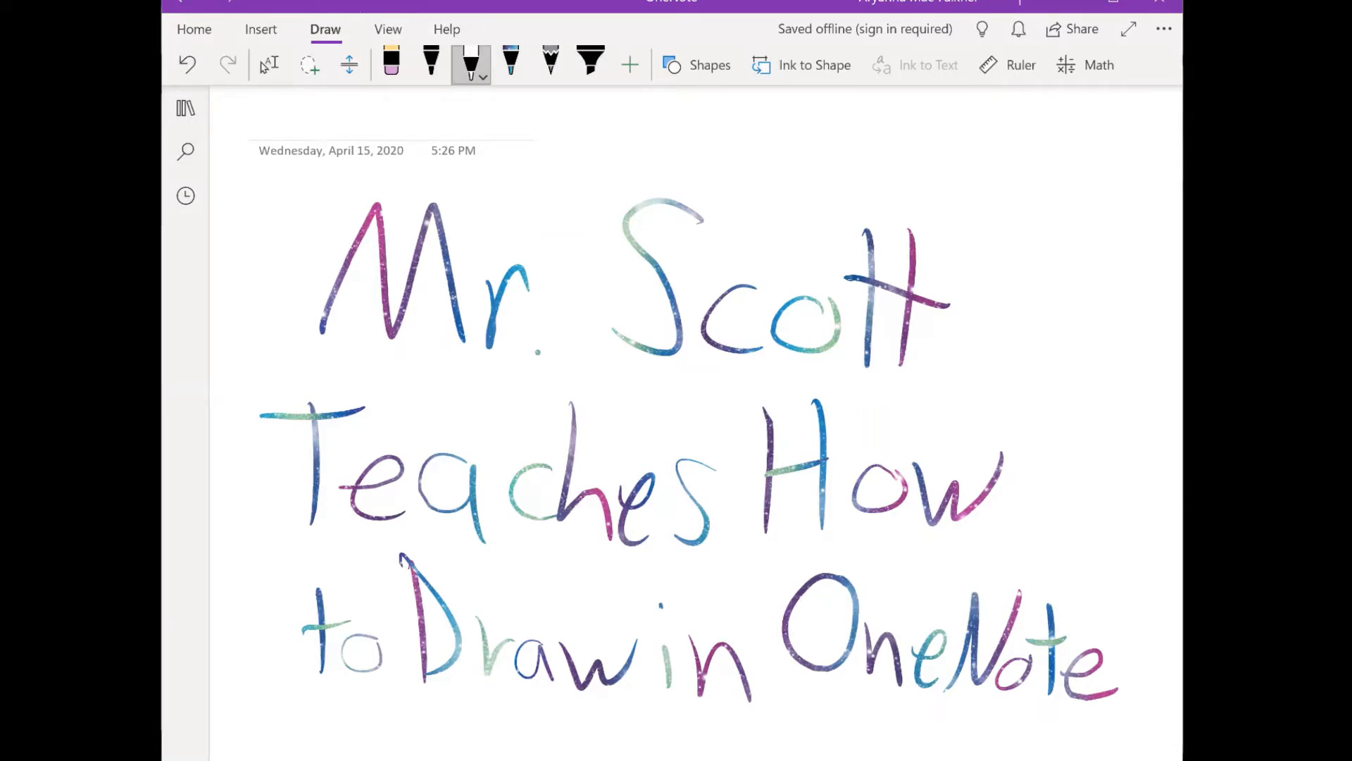
pyautogui.click(475, 67)
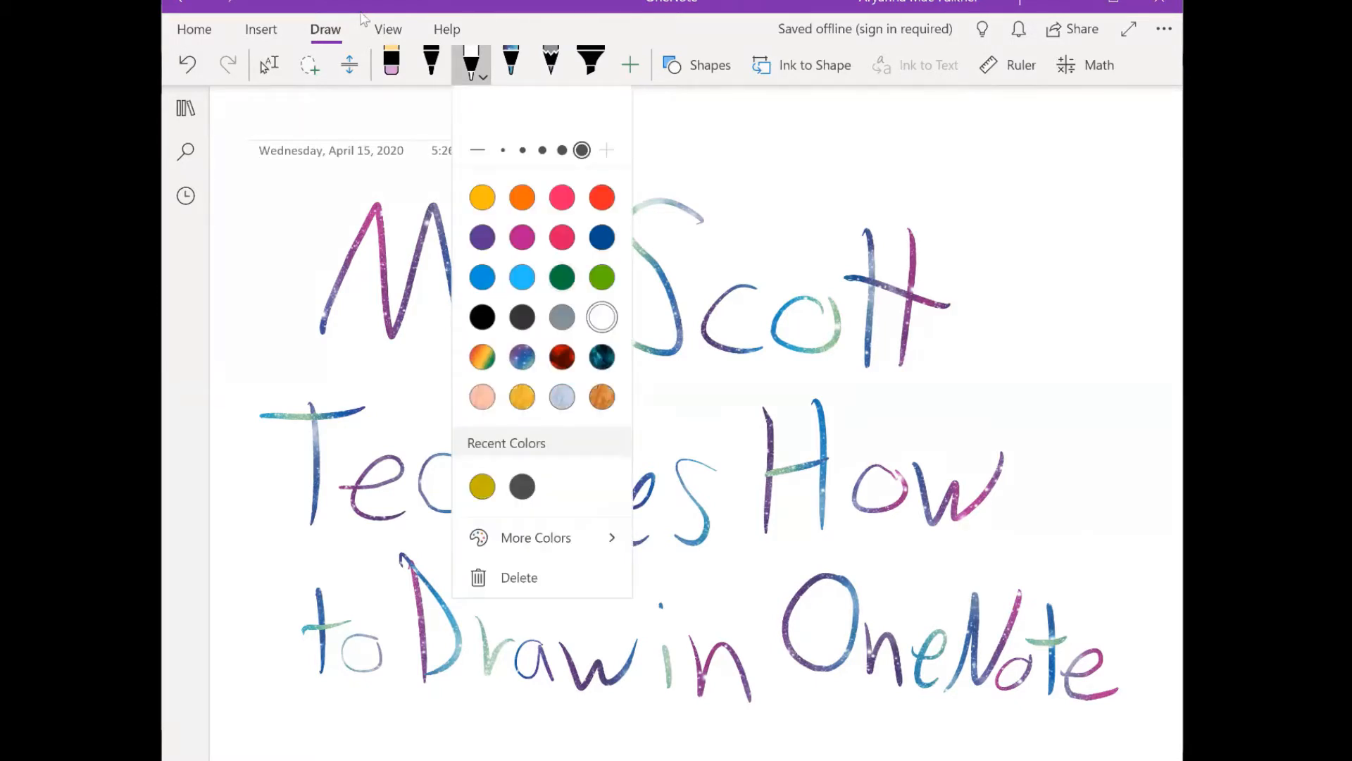
pyautogui.click(361, 14)
pyautogui.moveTo(384, 265)
pyautogui.mouseDown()
pyautogui.moveTo(328, 328)
pyautogui.moveTo(374, 211)
pyautogui.moveTo(405, 310)
pyautogui.moveTo(446, 254)
pyautogui.moveTo(441, 220)
pyautogui.mouseUp()
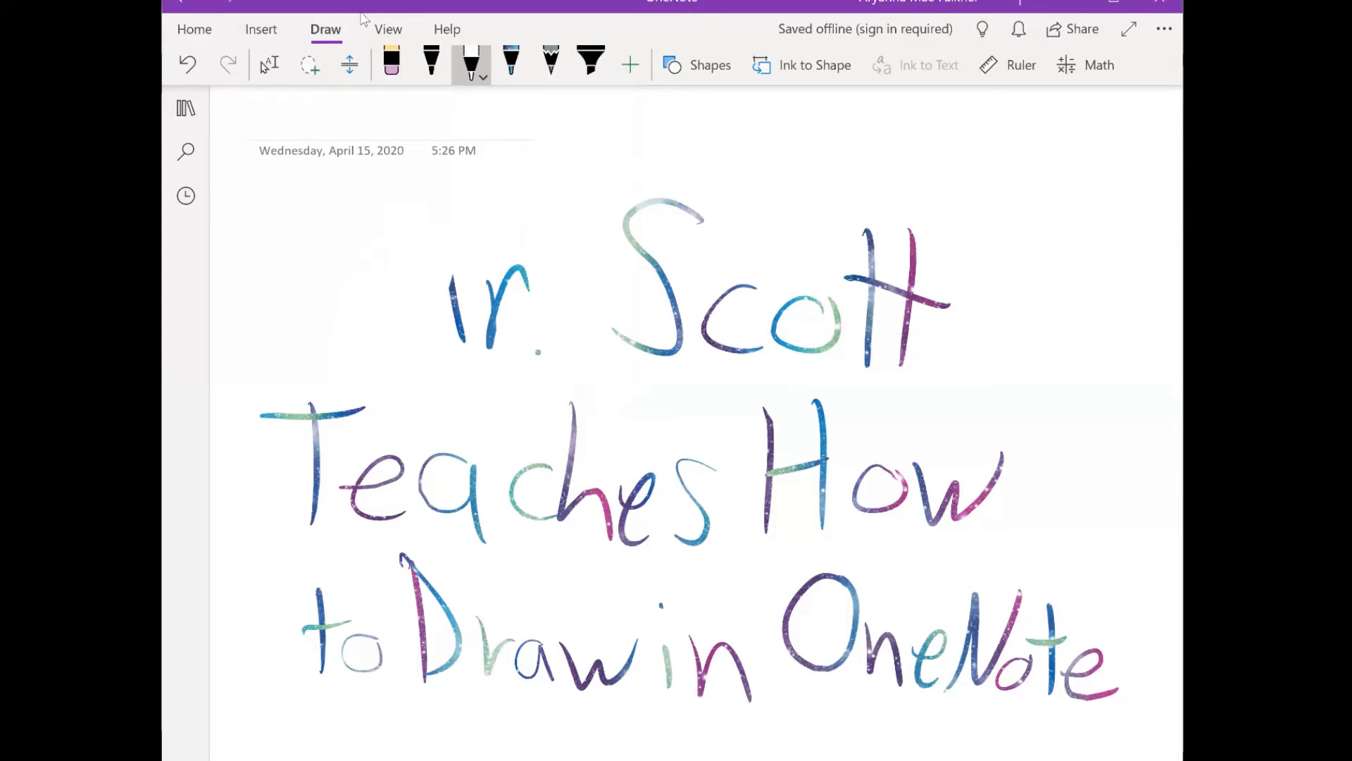
pyautogui.moveTo(452, 276); pyautogui.dragTo(464, 343)
pyautogui.moveTo(490, 287); pyautogui.dragTo(528, 290)
pyautogui.click(538, 353)
# - Cover the handwritten surname on the first title line with white pen strokes
pyautogui.moveTo(625, 213); pyautogui.dragTo(647, 258)
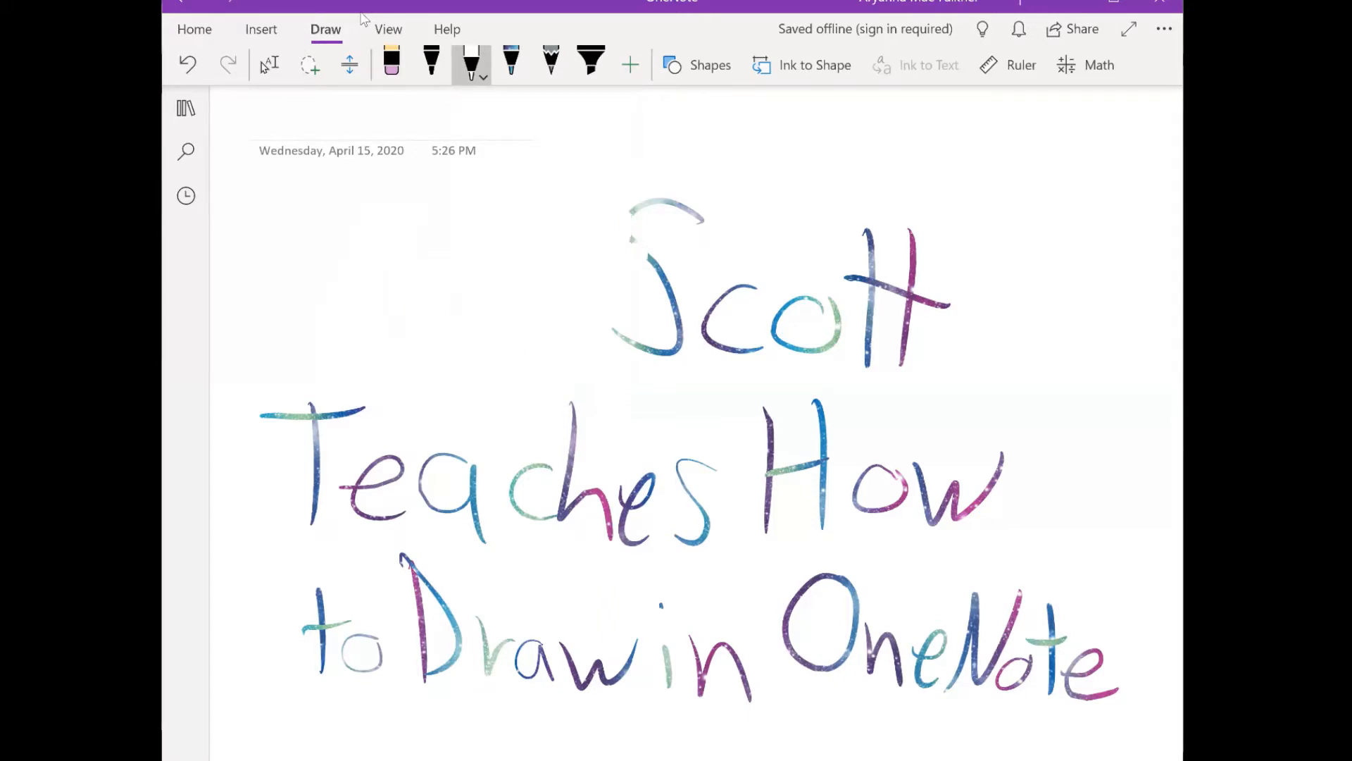
pyautogui.moveTo(613, 329); pyautogui.dragTo(651, 353)
pyautogui.moveTo(651, 258); pyautogui.dragTo(667, 288)
pyautogui.moveTo(629, 212)
pyautogui.mouseDown()
pyautogui.moveTo(675, 201)
pyautogui.moveTo(705, 223)
pyautogui.mouseUp()
pyautogui.moveTo(670, 284); pyautogui.dragTo(663, 353)
pyautogui.moveTo(728, 290)
pyautogui.mouseDown()
pyautogui.moveTo(706, 336)
pyautogui.moveTo(751, 351)
pyautogui.mouseUp()
pyautogui.click(655, 351)
pyautogui.click(755, 350)
pyautogui.moveTo(731, 288)
pyautogui.mouseDown()
pyautogui.moveTo(759, 288)
pyautogui.moveTo(828, 351)
pyautogui.mouseUp()
pyautogui.moveTo(776, 335); pyautogui.dragTo(808, 351)
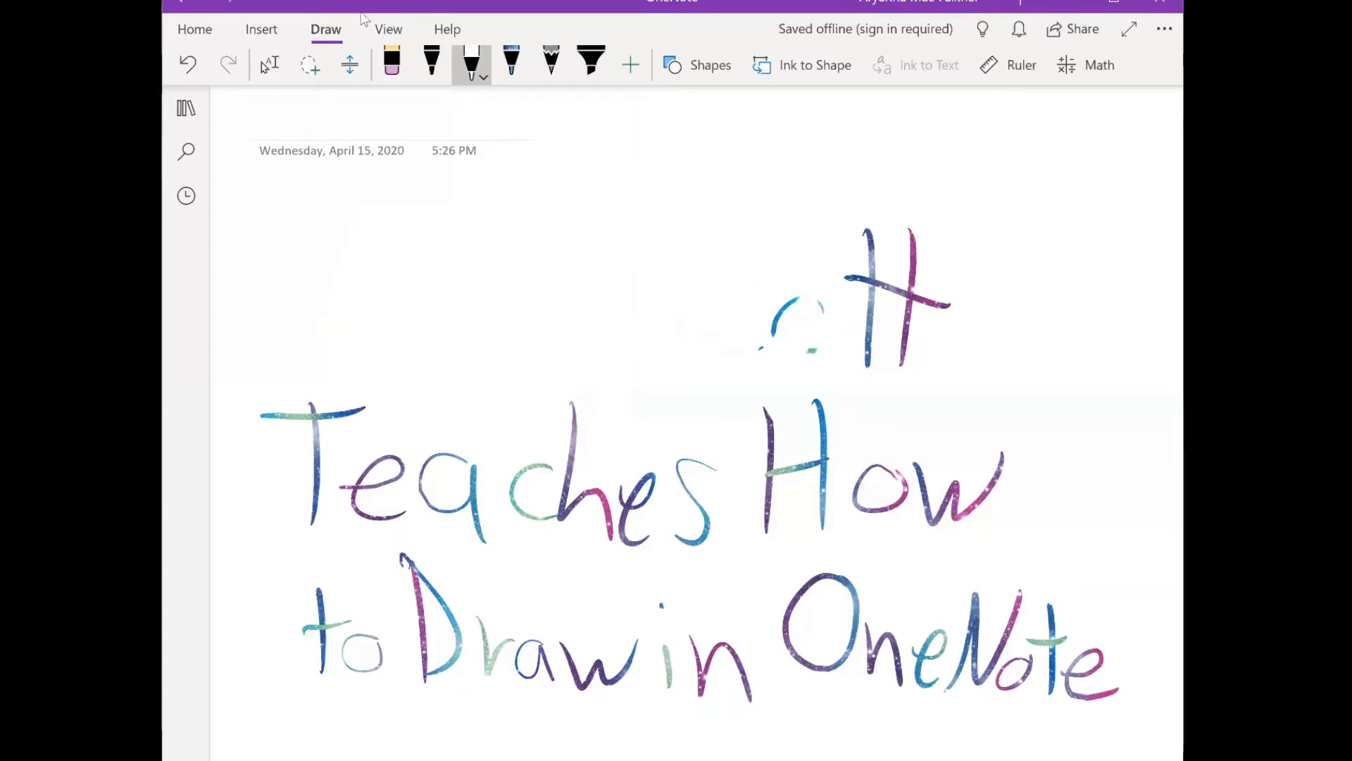
pyautogui.moveTo(822, 306); pyautogui.dragTo(812, 351)
pyautogui.moveTo(800, 299); pyautogui.dragTo(773, 331)
pyautogui.moveTo(847, 276); pyautogui.dragTo(854, 279)
pyautogui.moveTo(867, 232); pyautogui.dragTo(867, 366)
pyautogui.moveTo(913, 236); pyautogui.dragTo(895, 349)
pyautogui.moveTo(870, 228); pyautogui.dragTo(872, 243)
pyautogui.moveTo(909, 322); pyautogui.dragTo(901, 366)
pyautogui.moveTo(920, 298); pyautogui.dragTo(953, 306)
pyautogui.click(910, 231)
# - Paint white over the word "Teaches" and most of the "H" on the second title line
pyautogui.moveTo(822, 407); pyautogui.dragTo(782, 472)
pyautogui.moveTo(823, 489); pyautogui.dragTo(768, 533)
pyautogui.moveTo(771, 430); pyautogui.dragTo(769, 491)
pyautogui.moveTo(770, 432); pyautogui.dragTo(772, 414)
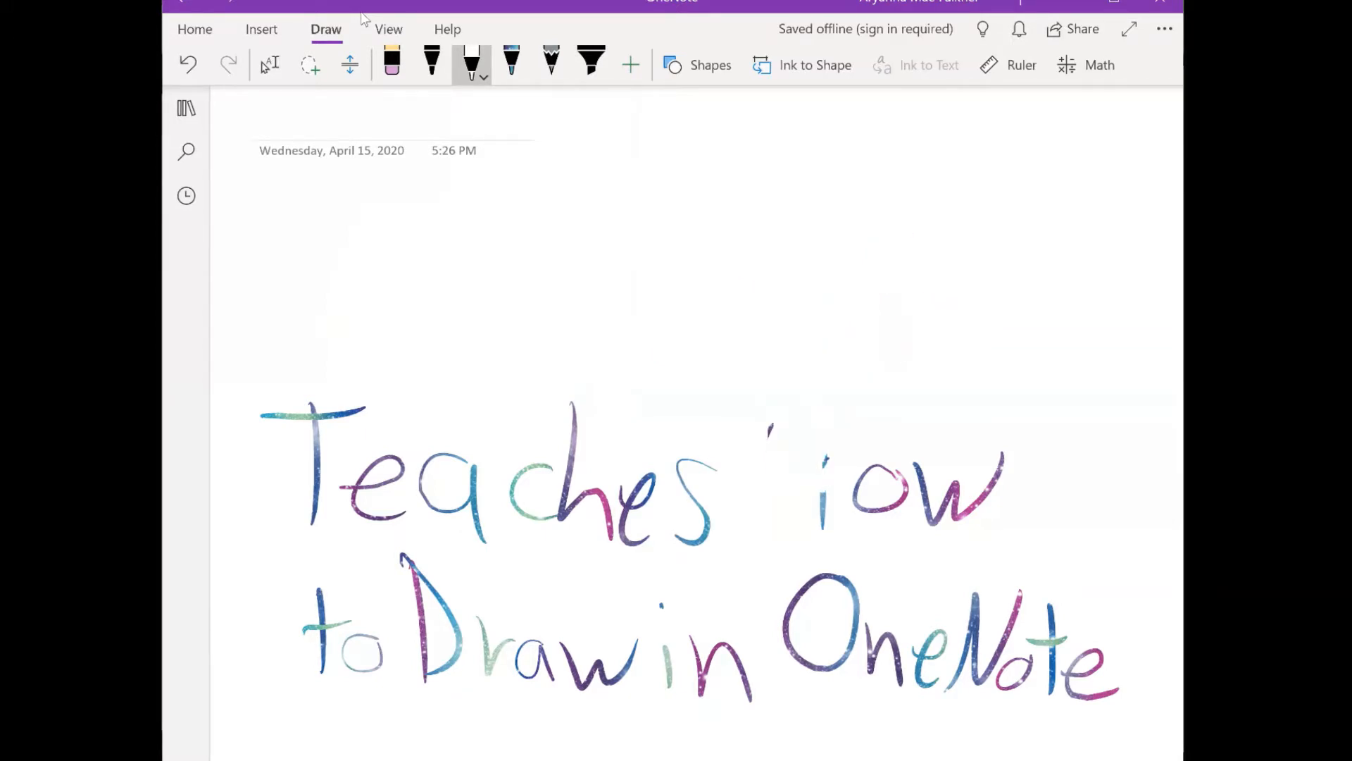
pyautogui.moveTo(689, 486); pyautogui.dragTo(680, 541)
pyautogui.moveTo(713, 465)
pyautogui.mouseDown()
pyautogui.moveTo(678, 473)
pyautogui.moveTo(621, 539)
pyautogui.mouseUp()
pyautogui.moveTo(607, 496); pyautogui.dragTo(607, 541)
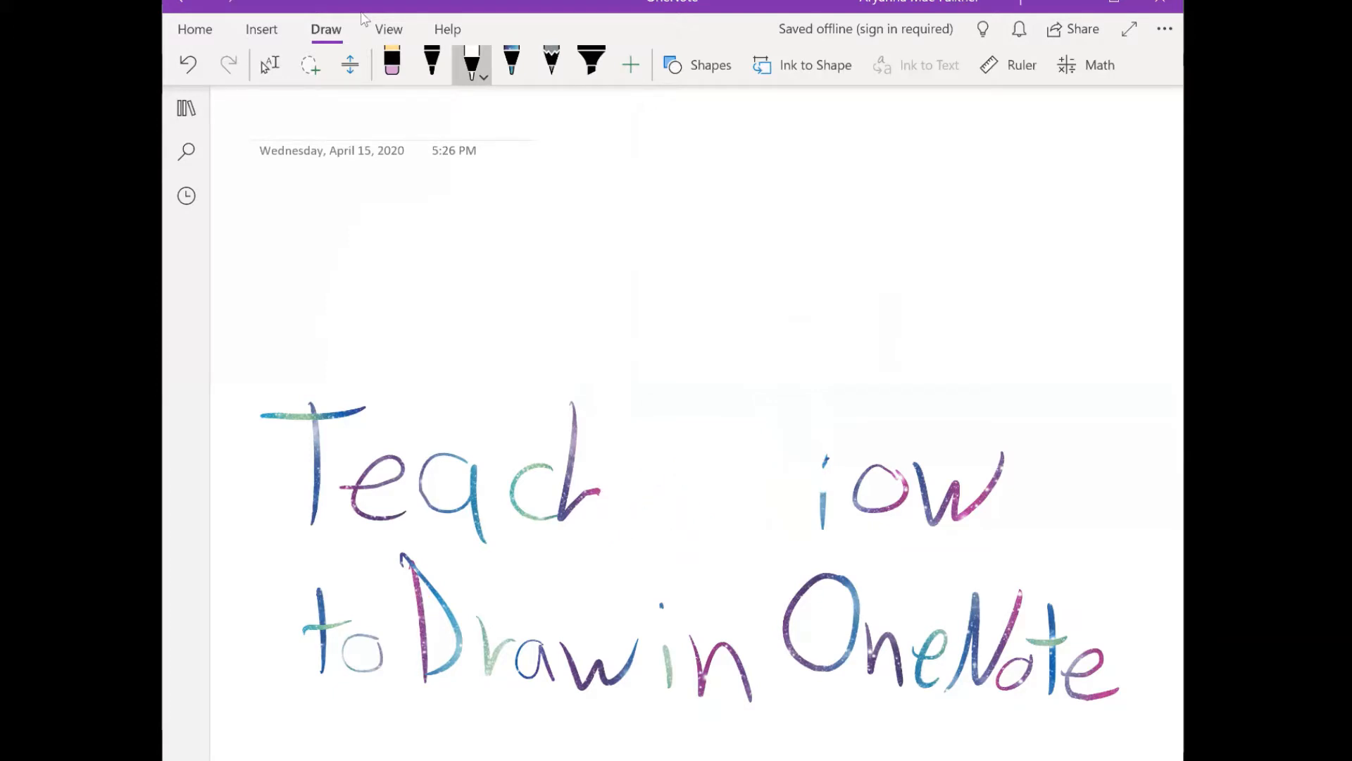
pyautogui.moveTo(599, 468); pyautogui.dragTo(553, 522)
pyautogui.moveTo(574, 402)
pyautogui.mouseDown()
pyautogui.moveTo(571, 486)
pyautogui.moveTo(515, 522)
pyautogui.mouseUp()
pyautogui.moveTo(523, 469); pyautogui.dragTo(513, 505)
pyautogui.moveTo(484, 541)
pyautogui.mouseDown()
pyautogui.moveTo(479, 493)
pyautogui.moveTo(458, 512)
pyautogui.mouseUp()
pyautogui.moveTo(447, 454)
pyautogui.mouseDown()
pyautogui.moveTo(431, 510)
pyautogui.moveTo(422, 501)
pyautogui.mouseUp()
pyautogui.moveTo(400, 459)
pyautogui.mouseDown()
pyautogui.moveTo(374, 518)
pyautogui.moveTo(400, 554)
pyautogui.mouseUp()
pyautogui.moveTo(360, 514)
pyautogui.mouseDown()
pyautogui.moveTo(315, 458)
pyautogui.moveTo(344, 499)
pyautogui.moveTo(317, 431)
pyautogui.moveTo(343, 414)
pyautogui.mouseUp()
pyautogui.moveTo(292, 416); pyautogui.dragTo(271, 417)
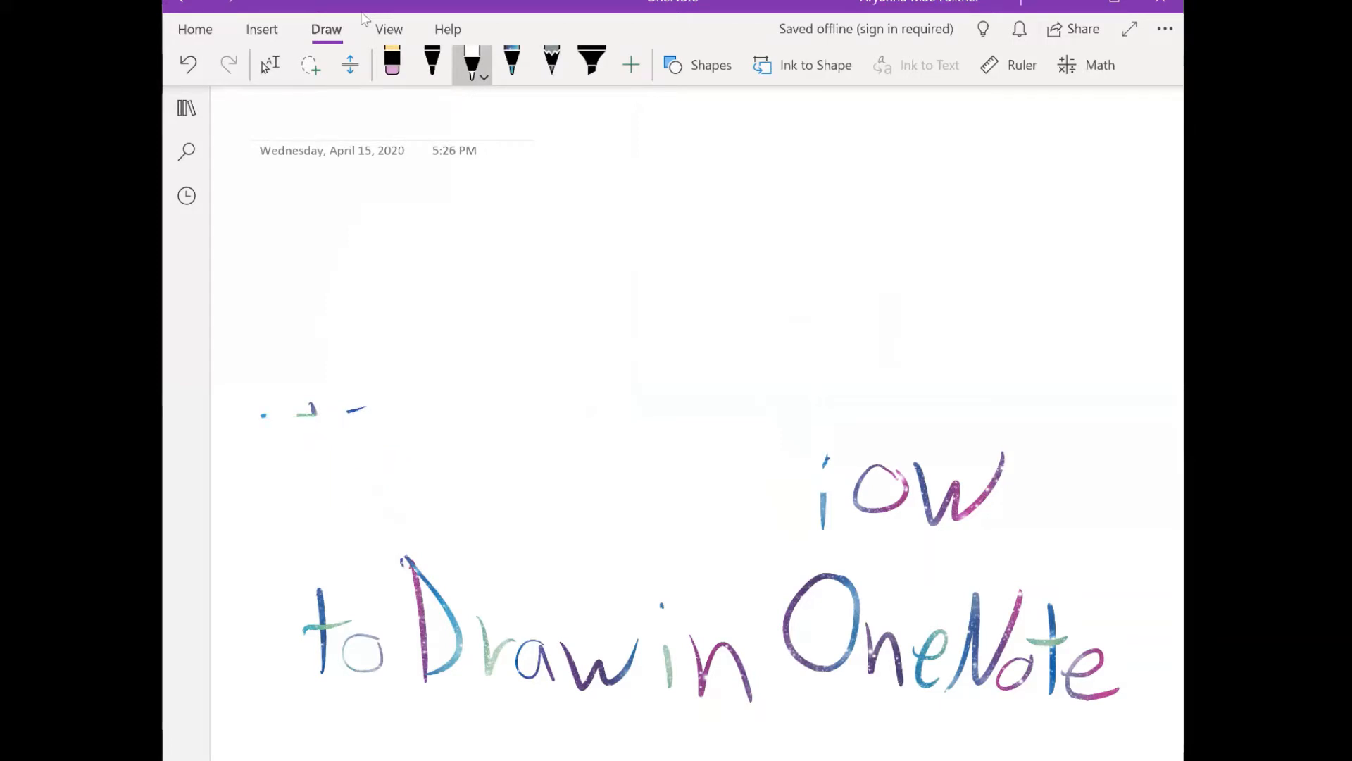
pyautogui.moveTo(367, 407); pyautogui.dragTo(347, 414)
pyautogui.moveTo(319, 405); pyautogui.dragTo(296, 417)
pyautogui.moveTo(267, 416); pyautogui.dragTo(261, 416)
# - Paint white over the words "to Draw in" on the third title line
pyautogui.moveTo(351, 622); pyautogui.dragTo(346, 663)
pyautogui.moveTo(319, 589)
pyautogui.mouseDown()
pyautogui.moveTo(322, 673)
pyautogui.moveTo(382, 637)
pyautogui.mouseUp()
pyautogui.moveTo(412, 569)
pyautogui.mouseDown()
pyautogui.moveTo(422, 599)
pyautogui.moveTo(429, 586)
pyautogui.moveTo(424, 680)
pyautogui.mouseUp()
pyautogui.moveTo(433, 584); pyautogui.dragTo(459, 662)
pyautogui.moveTo(479, 617)
pyautogui.mouseDown()
pyautogui.moveTo(487, 658)
pyautogui.moveTo(516, 639)
pyautogui.mouseUp()
pyautogui.moveTo(523, 642)
pyautogui.mouseDown()
pyautogui.moveTo(520, 676)
pyautogui.moveTo(554, 681)
pyautogui.mouseUp()
pyautogui.moveTo(562, 641)
pyautogui.mouseDown()
pyautogui.moveTo(578, 680)
pyautogui.moveTo(601, 690)
pyautogui.mouseUp()
pyautogui.moveTo(620, 681)
pyautogui.mouseDown()
pyautogui.moveTo(638, 640)
pyautogui.moveTo(602, 677)
pyautogui.moveTo(631, 684)
pyautogui.mouseUp()
pyautogui.moveTo(665, 650); pyautogui.dragTo(670, 688)
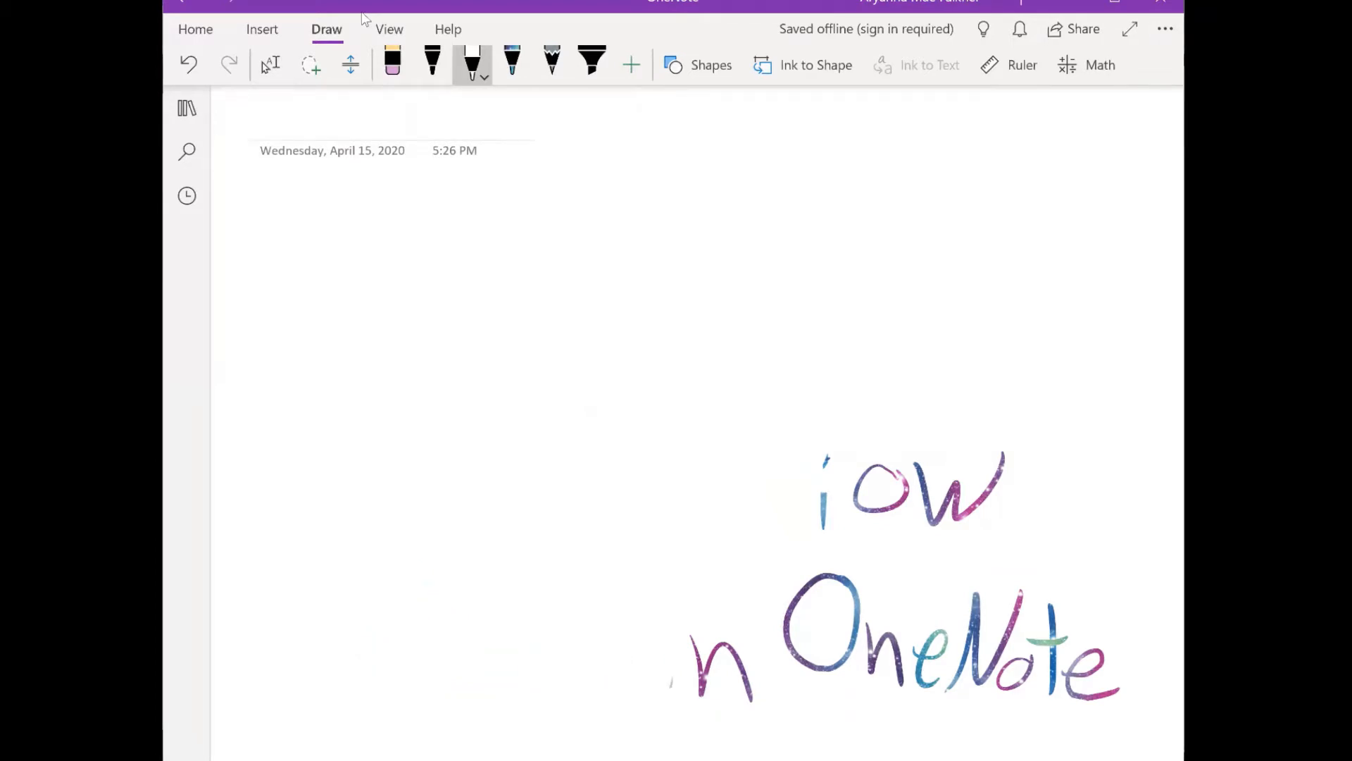
pyautogui.moveTo(690, 635); pyautogui.dragTo(699, 661)
pyautogui.moveTo(698, 701); pyautogui.dragTo(751, 701)
pyautogui.moveTo(696, 652); pyautogui.dragTo(753, 701)
# - Cover the rest of "How" and the word "OneNote" with white pen strokes to blank the page
pyautogui.moveTo(816, 576); pyautogui.dragTo(790, 655)
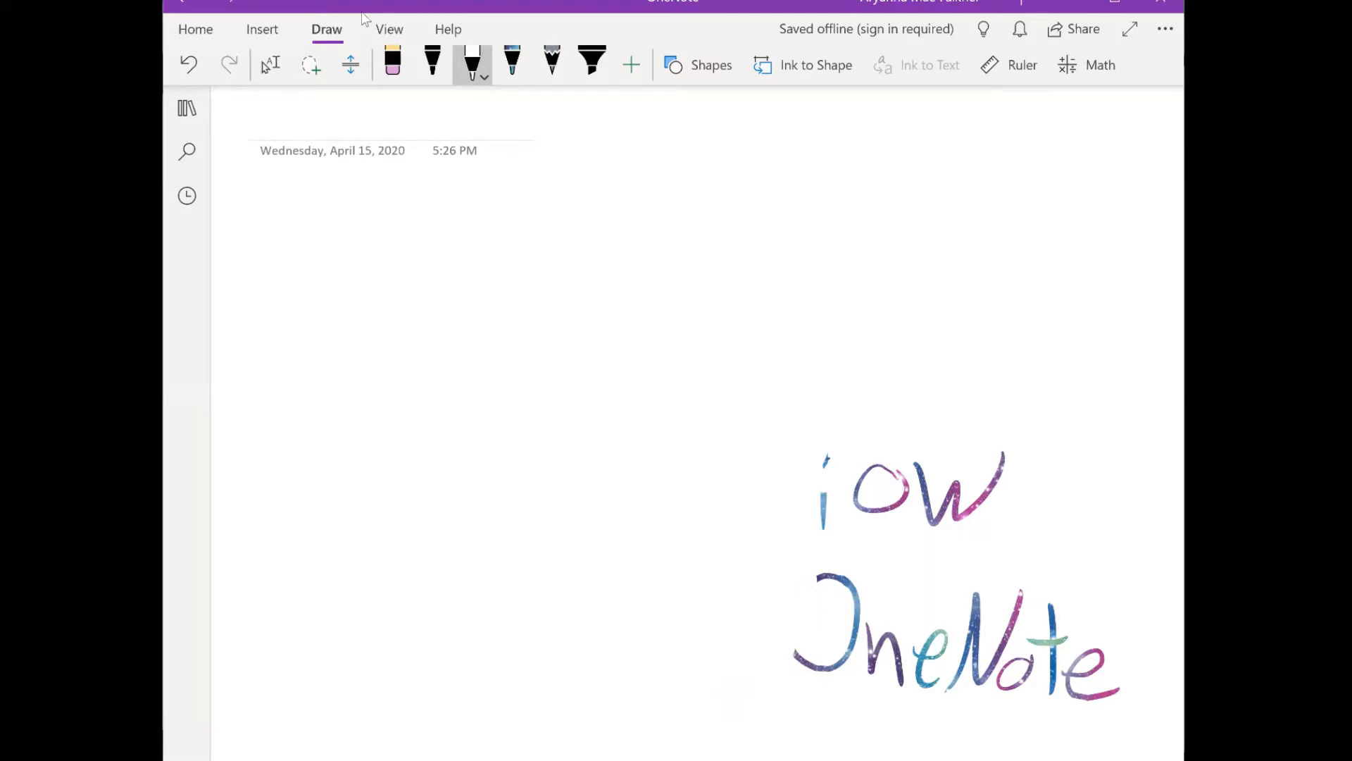
pyautogui.moveTo(824, 530); pyautogui.dragTo(824, 491)
pyautogui.moveTo(826, 454); pyautogui.dragTo(827, 469)
pyautogui.moveTo(817, 575); pyautogui.dragTo(838, 582)
pyautogui.moveTo(855, 501)
pyautogui.mouseDown()
pyautogui.moveTo(907, 508)
pyautogui.moveTo(893, 466)
pyautogui.mouseUp()
pyautogui.moveTo(903, 470)
pyautogui.mouseDown()
pyautogui.moveTo(907, 504)
pyautogui.moveTo(923, 483)
pyautogui.moveTo(961, 521)
pyautogui.moveTo(1004, 455)
pyautogui.mouseUp()
pyautogui.moveTo(846, 581)
pyautogui.mouseDown()
pyautogui.moveTo(859, 632)
pyautogui.moveTo(807, 667)
pyautogui.moveTo(852, 656)
pyautogui.mouseUp()
pyautogui.moveTo(869, 674)
pyautogui.mouseDown()
pyautogui.moveTo(890, 627)
pyautogui.moveTo(900, 670)
pyautogui.mouseUp()
pyautogui.moveTo(871, 639)
pyautogui.mouseDown()
pyautogui.moveTo(873, 659)
pyautogui.moveTo(902, 664)
pyautogui.mouseUp()
pyautogui.moveTo(938, 630)
pyautogui.mouseDown()
pyautogui.moveTo(921, 686)
pyautogui.moveTo(933, 686)
pyautogui.mouseUp()
pyautogui.moveTo(976, 593)
pyautogui.mouseDown()
pyautogui.moveTo(967, 652)
pyautogui.moveTo(978, 618)
pyautogui.moveTo(986, 685)
pyautogui.mouseUp()
pyautogui.moveTo(996, 670); pyautogui.dragTo(1032, 676)
pyautogui.moveTo(1028, 643)
pyautogui.mouseDown()
pyautogui.moveTo(1068, 641)
pyautogui.moveTo(1052, 628)
pyautogui.moveTo(1053, 695)
pyautogui.mouseUp()
pyautogui.moveTo(1071, 694); pyautogui.dragTo(1093, 697)
pyautogui.moveTo(1053, 604); pyautogui.dragTo(1054, 621)
pyautogui.moveTo(1068, 689)
pyautogui.mouseDown()
pyautogui.moveTo(1068, 665)
pyautogui.moveTo(1100, 671)
pyautogui.mouseUp()
pyautogui.moveTo(1092, 699)
pyautogui.mouseDown()
pyautogui.moveTo(1115, 689)
pyautogui.moveTo(1073, 678)
pyautogui.mouseUp()
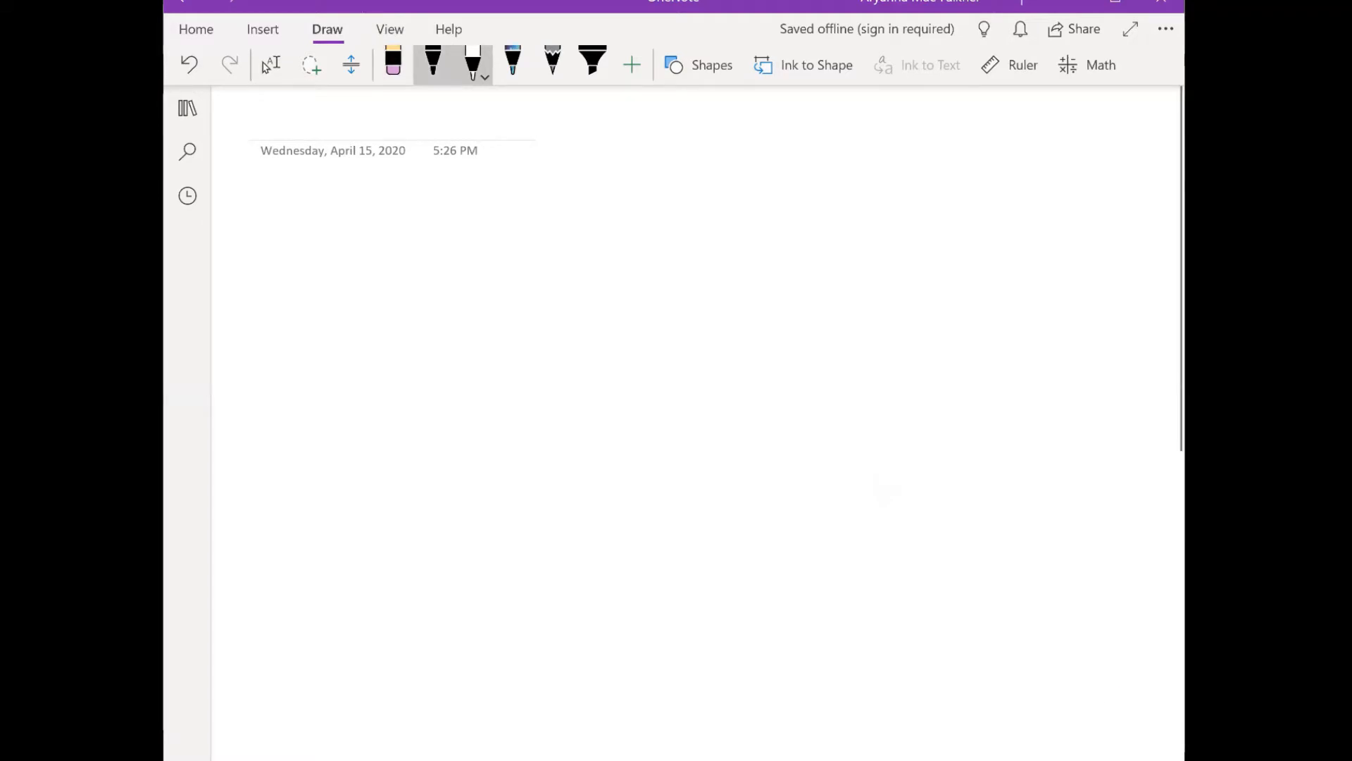
# - Draw a large round head outline with the black pen below the page date
pyautogui.click(433, 62)
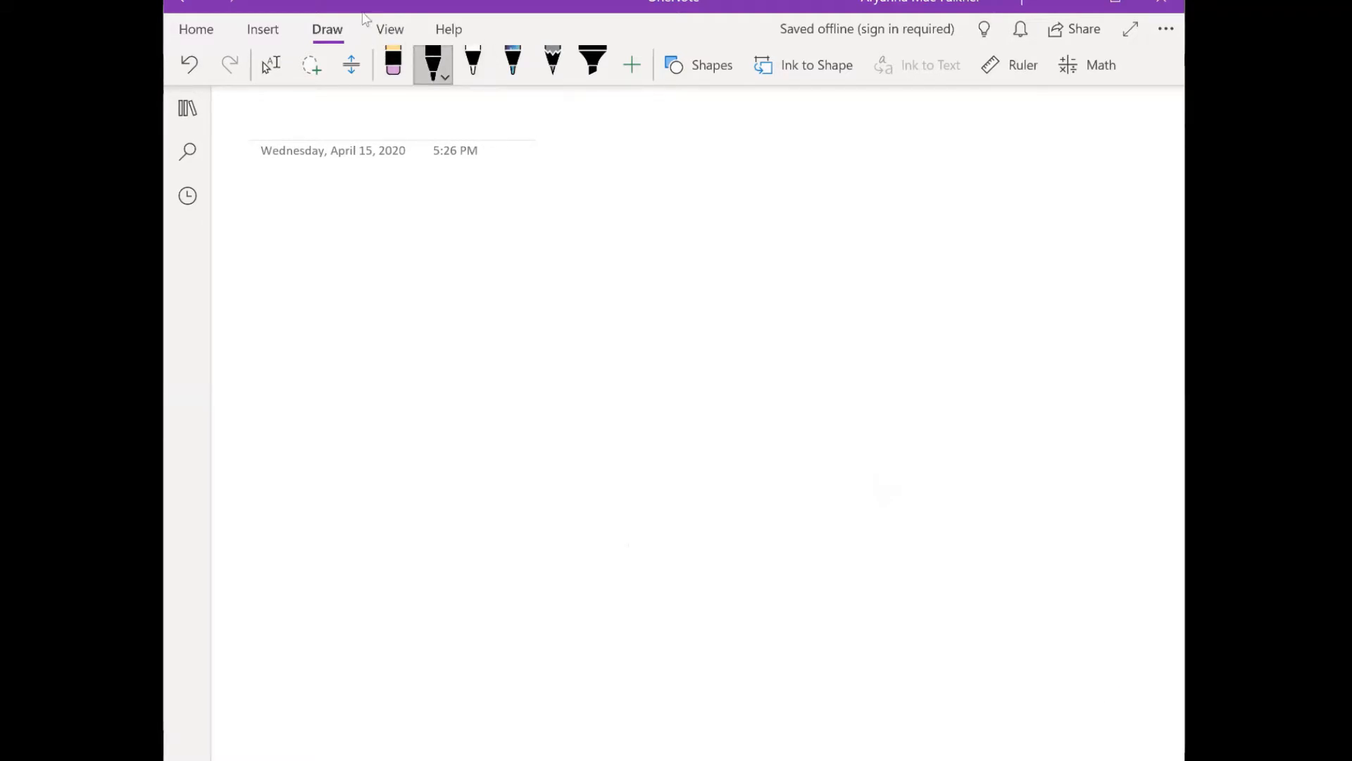
pyautogui.click(434, 62)
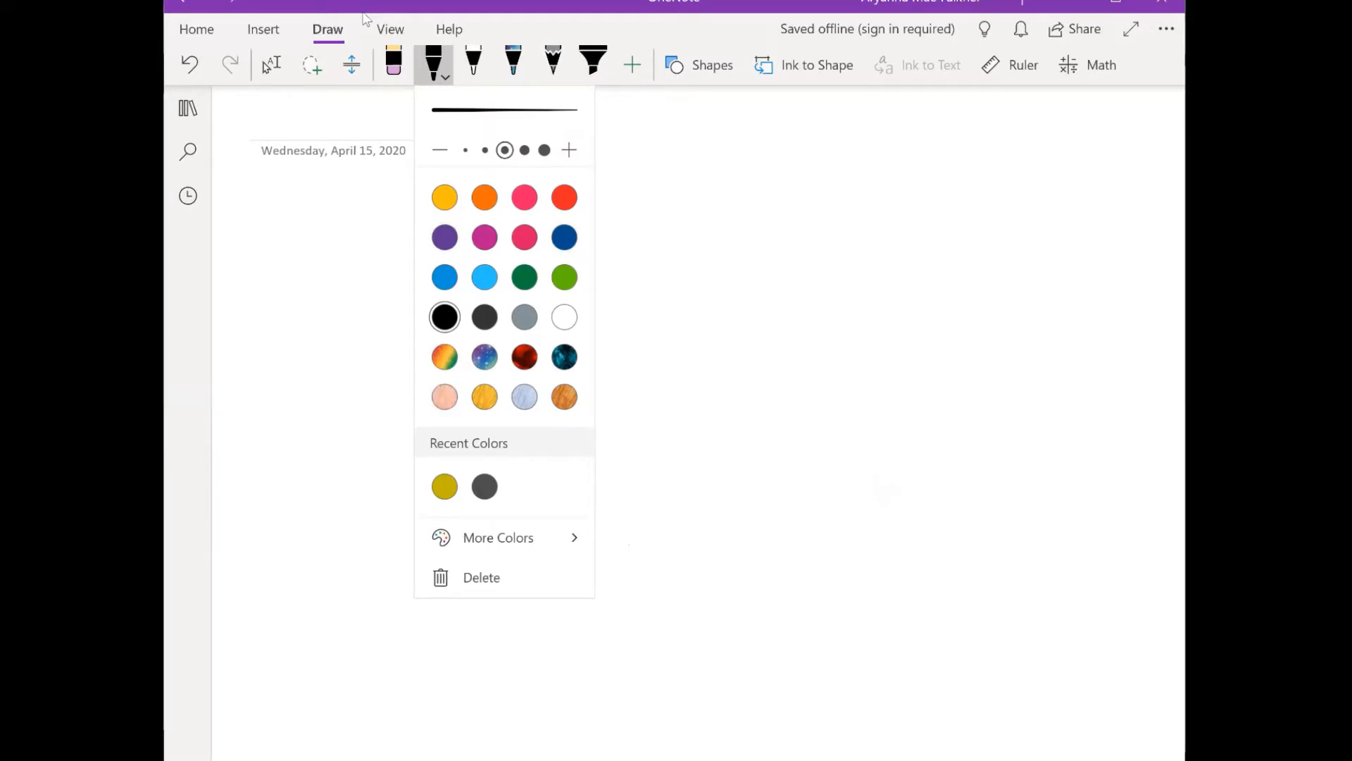
pyautogui.press('Escape')
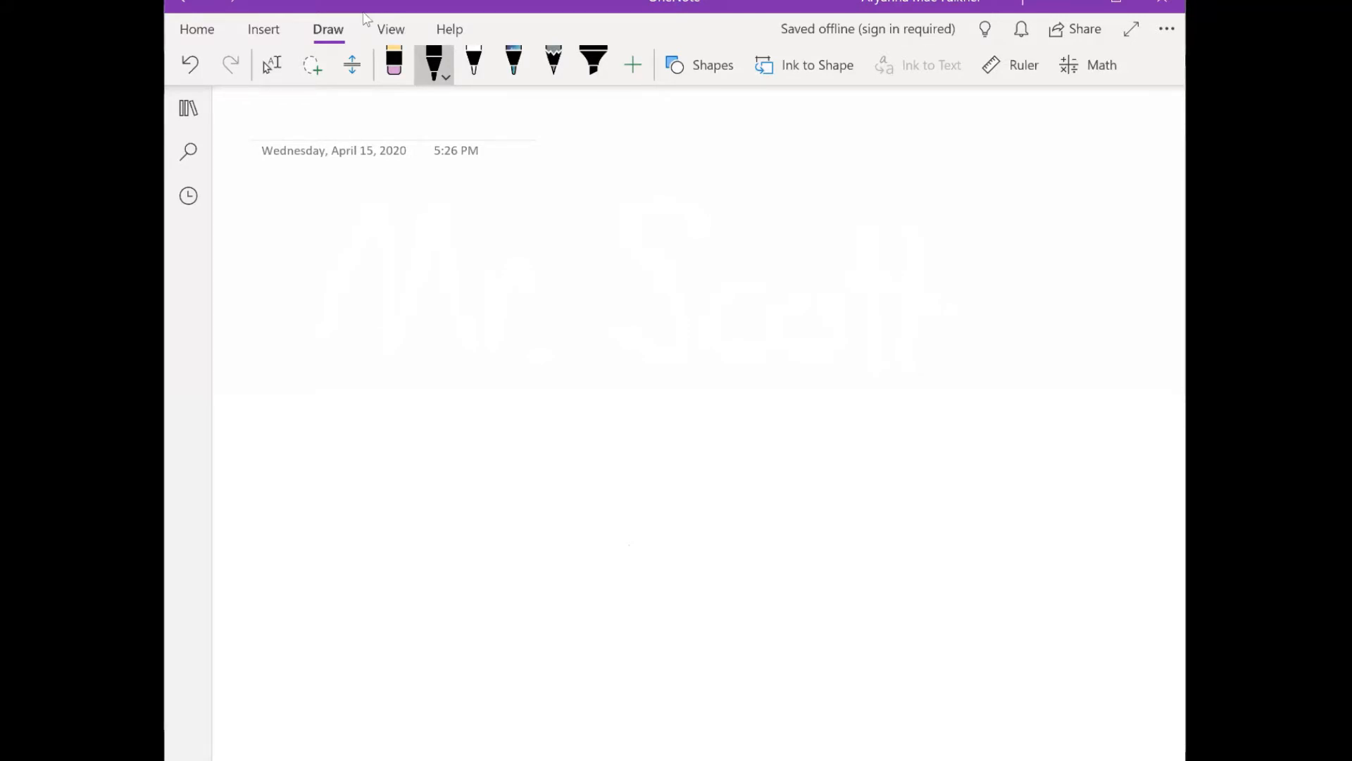
pyautogui.moveTo(528, 232)
pyautogui.mouseDown()
pyautogui.moveTo(491, 234)
pyautogui.moveTo(379, 292)
pyautogui.moveTo(352, 349)
pyautogui.moveTo(462, 479)
pyautogui.moveTo(535, 462)
pyautogui.moveTo(589, 422)
pyautogui.moveTo(594, 290)
pyautogui.moveTo(522, 234)
pyautogui.mouseUp()
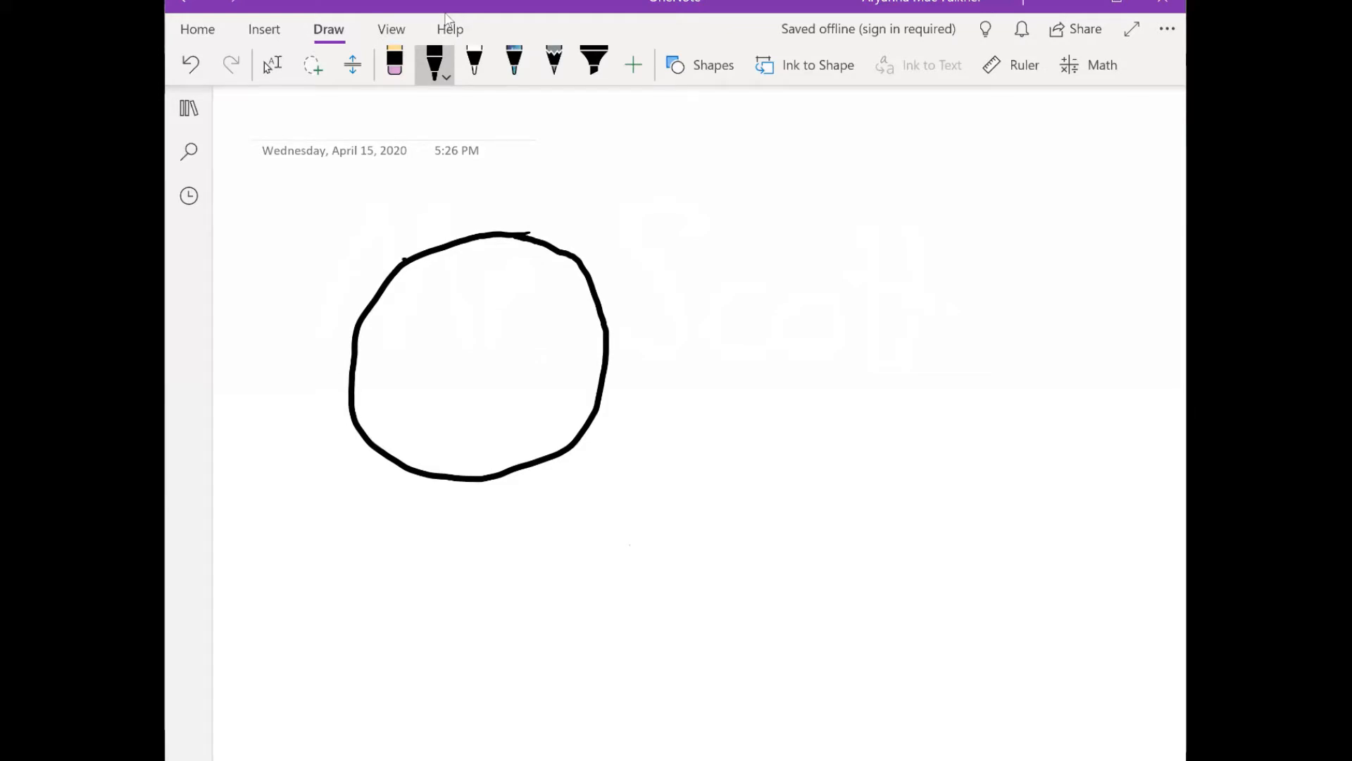
# - Add two pointed cat ears to the head outline and draw the round left eye in black
pyautogui.moveTo(405, 259)
pyautogui.mouseDown()
pyautogui.moveTo(348, 216)
pyautogui.moveTo(330, 242)
pyautogui.moveTo(354, 329)
pyautogui.mouseUp()
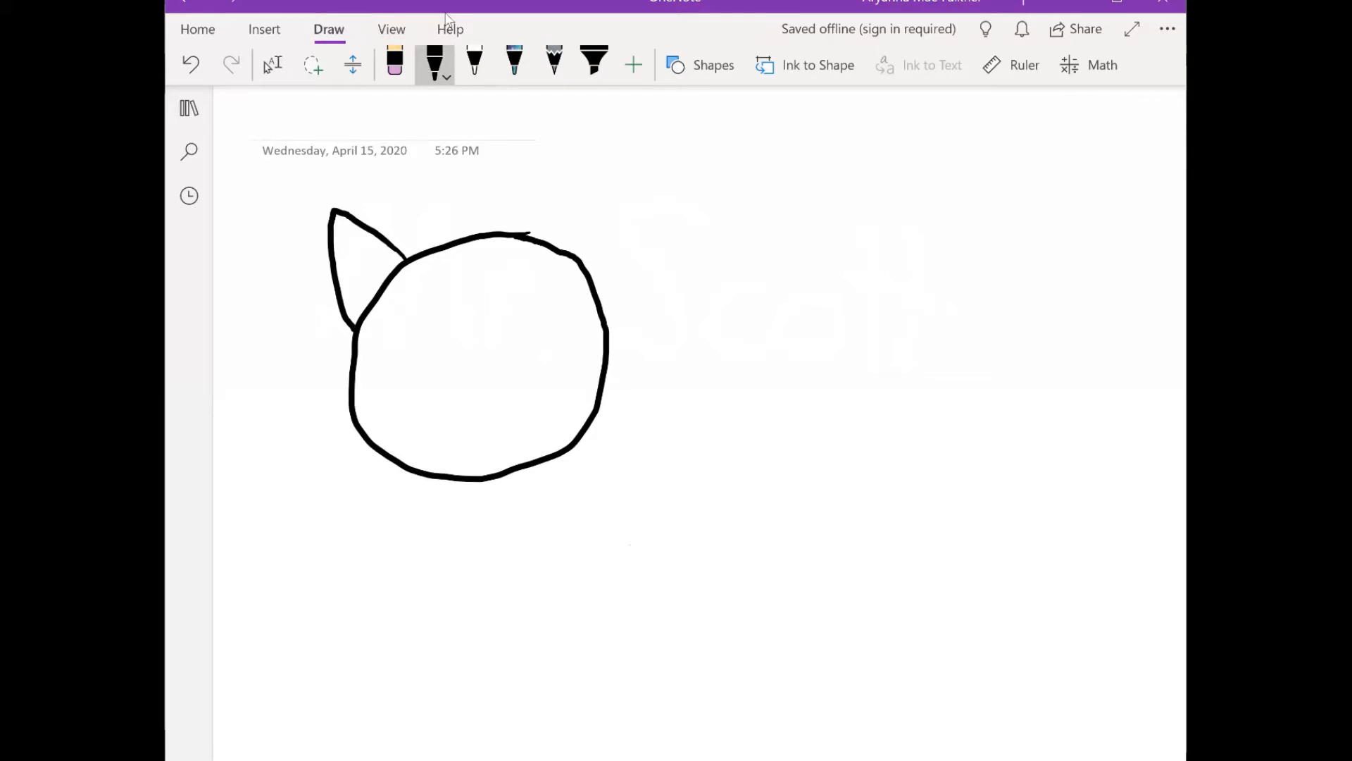
pyautogui.moveTo(560, 247)
pyautogui.mouseDown()
pyautogui.moveTo(626, 179)
pyautogui.moveTo(607, 324)
pyautogui.mouseUp()
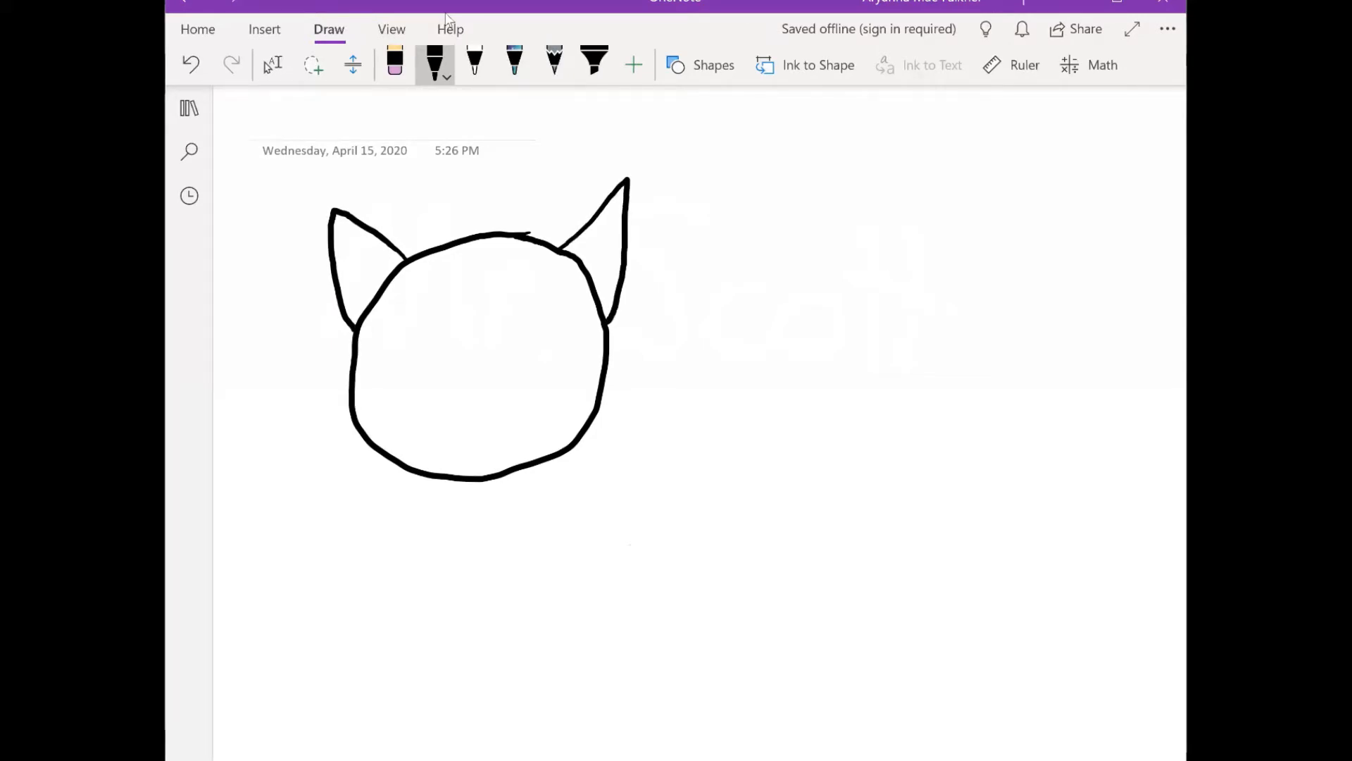
pyautogui.moveTo(447, 302)
pyautogui.mouseDown()
pyautogui.moveTo(417, 337)
pyautogui.moveTo(440, 347)
pyautogui.moveTo(459, 310)
pyautogui.moveTo(445, 300)
pyautogui.mouseUp()
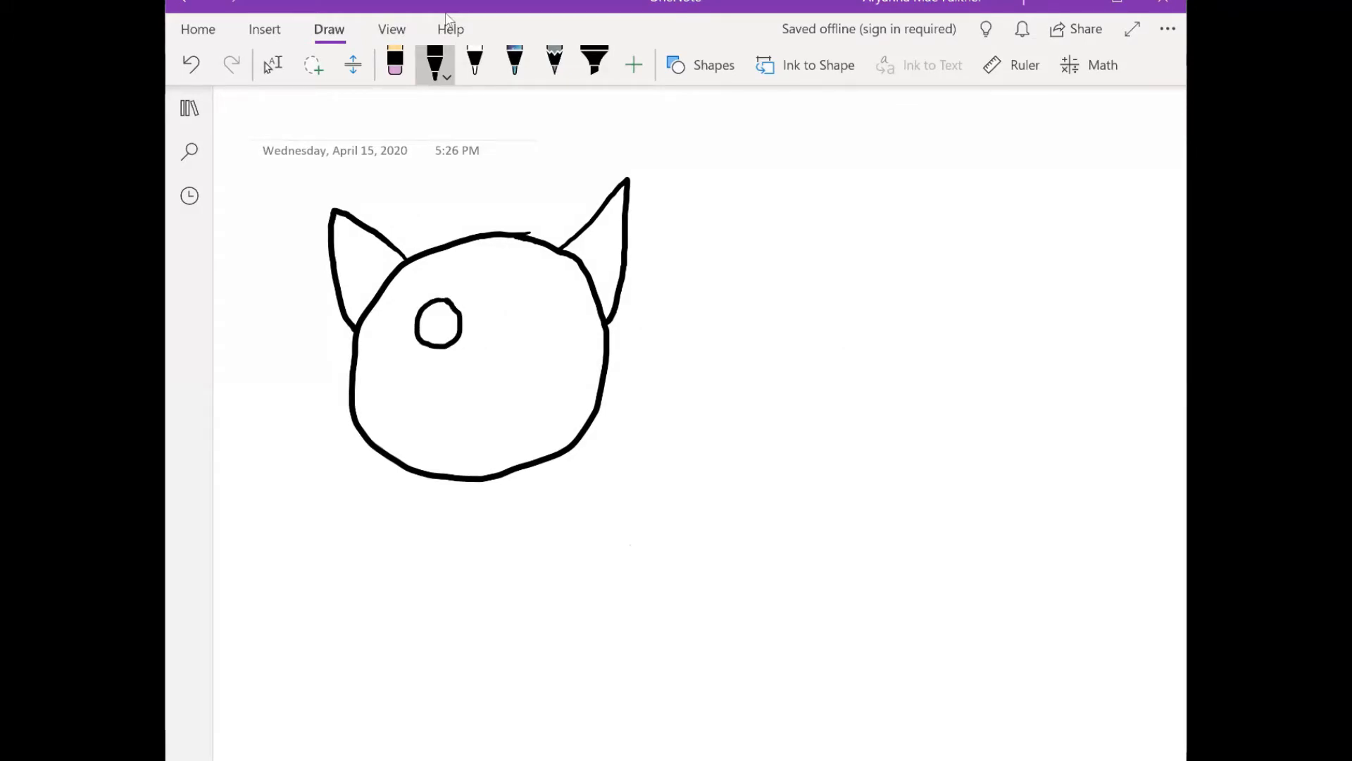
pyautogui.moveTo(530, 296)
pyautogui.mouseDown()
pyautogui.moveTo(506, 318)
pyautogui.moveTo(516, 337)
pyautogui.moveTo(541, 336)
pyautogui.moveTo(542, 295)
pyautogui.moveTo(521, 296)
pyautogui.mouseUp()
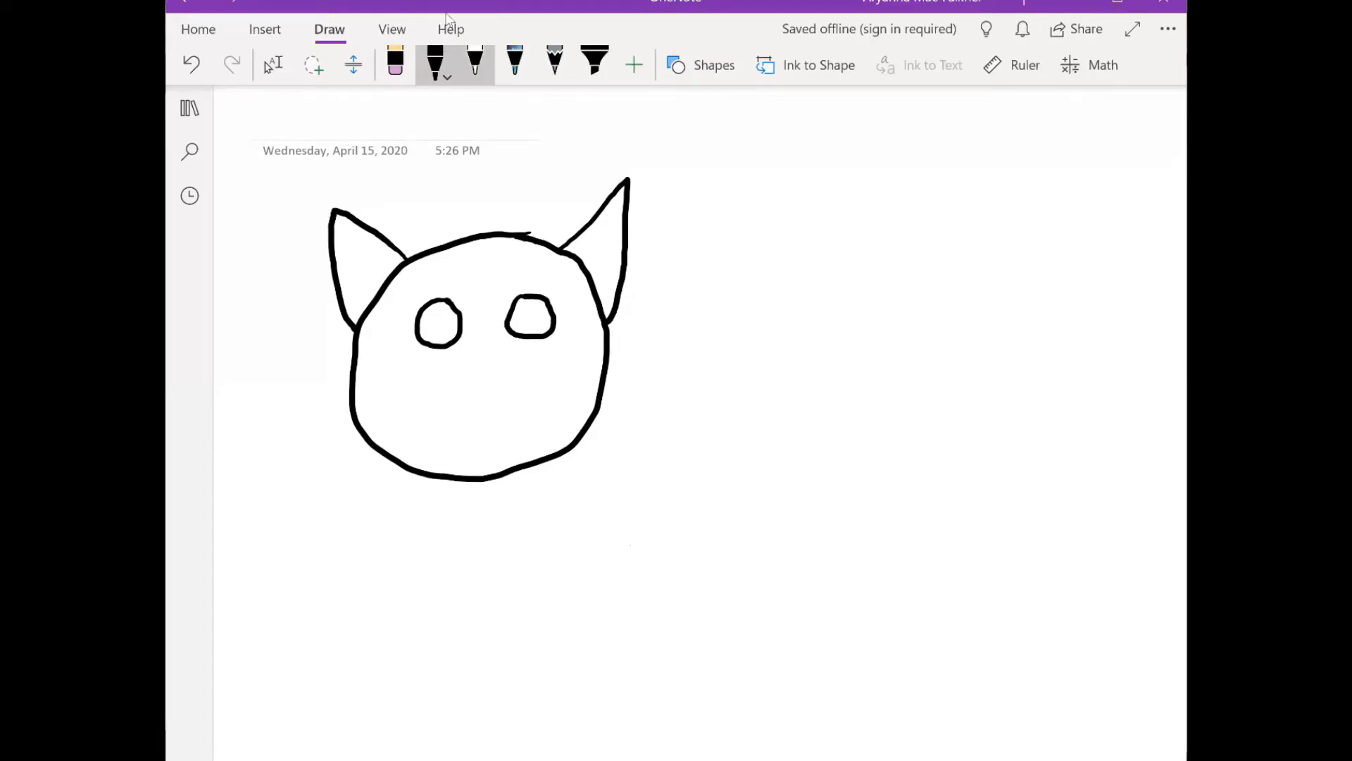
pyautogui.click(475, 63)
pyautogui.moveTo(533, 295)
pyautogui.mouseDown()
pyautogui.moveTo(521, 337)
pyautogui.moveTo(555, 332)
pyautogui.mouseUp()
# - Draw a round right eye with the black pen, level with the left eye
pyautogui.click(435, 63)
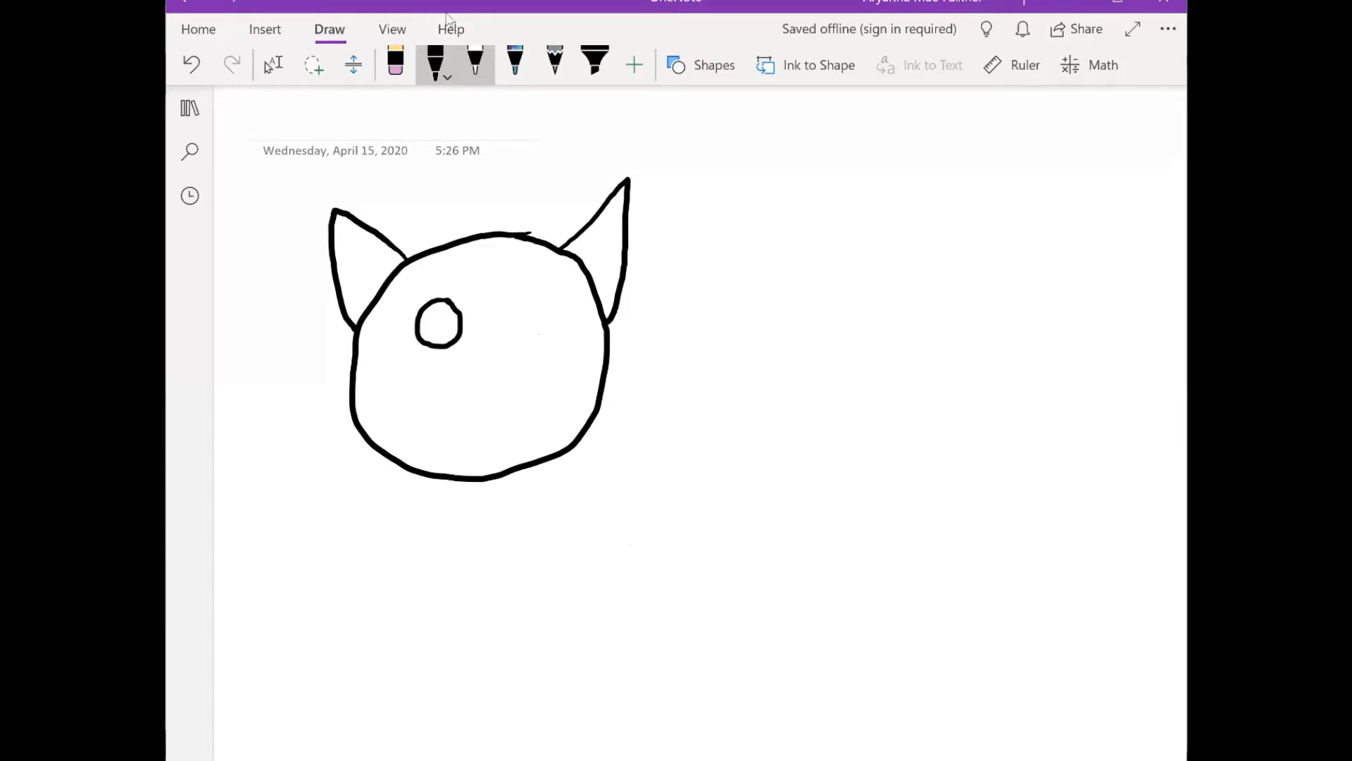
pyautogui.moveTo(536, 297)
pyautogui.mouseDown()
pyautogui.moveTo(508, 324)
pyautogui.moveTo(551, 337)
pyautogui.moveTo(556, 315)
pyautogui.moveTo(527, 296)
pyautogui.moveTo(508, 332)
pyautogui.moveTo(503, 304)
pyautogui.moveTo(501, 335)
pyautogui.moveTo(547, 325)
pyautogui.moveTo(532, 292)
pyautogui.mouseUp()
pyautogui.click(475, 62)
pyautogui.click(436, 61)
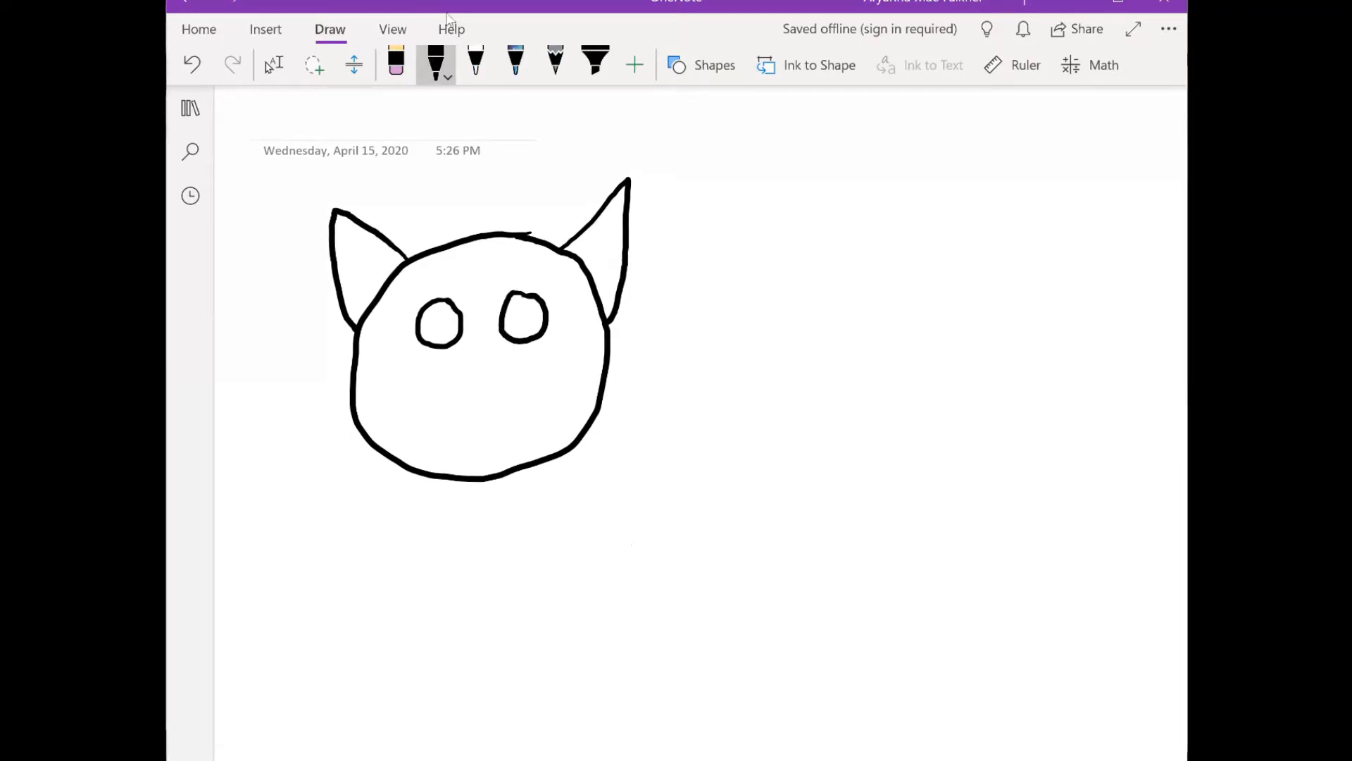
# - Complete the cat's facial features with a small triangular nose, a smiling mouth and narrow vertical pupils
pyautogui.moveTo(468, 360)
pyautogui.mouseDown()
pyautogui.moveTo(482, 377)
pyautogui.moveTo(464, 362)
pyautogui.mouseUp()
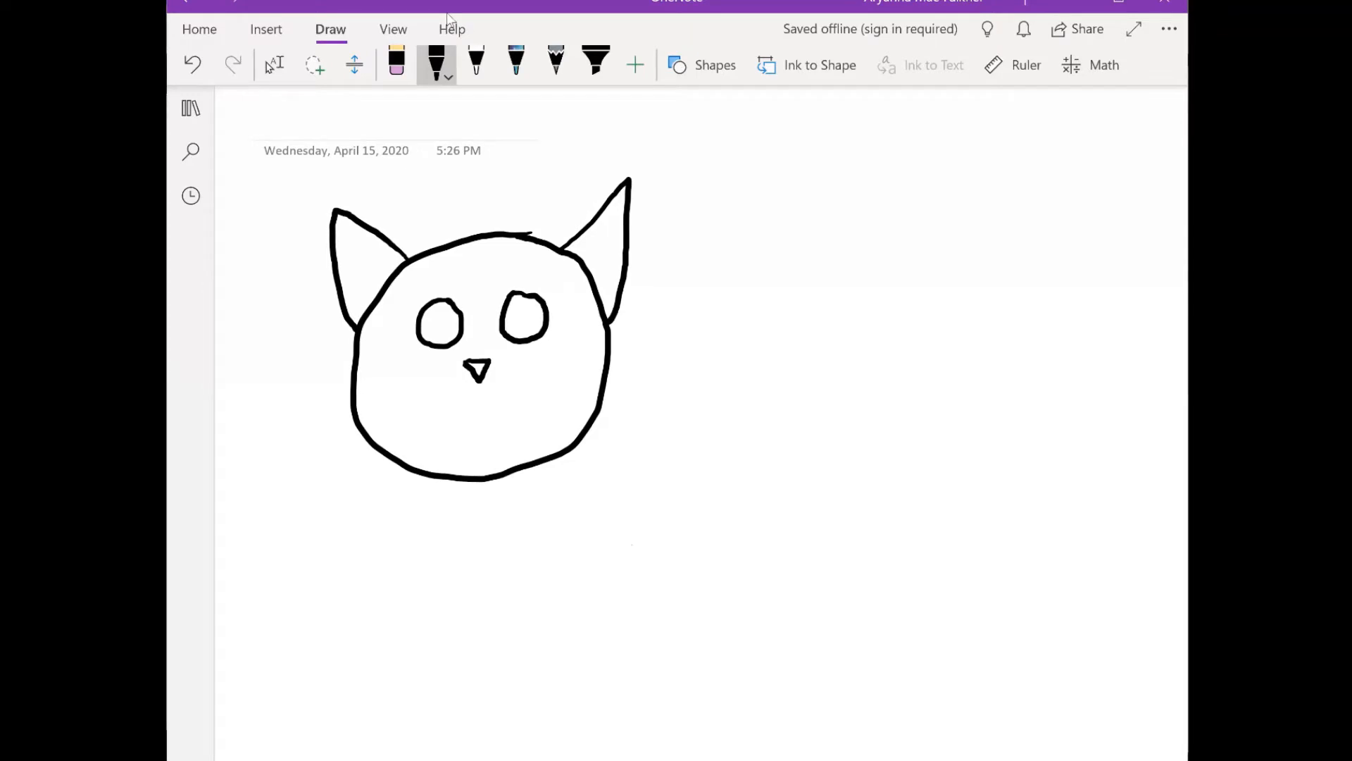
pyautogui.moveTo(479, 381)
pyautogui.mouseDown()
pyautogui.moveTo(485, 414)
pyautogui.moveTo(539, 395)
pyautogui.moveTo(472, 420)
pyautogui.moveTo(424, 408)
pyautogui.mouseUp()
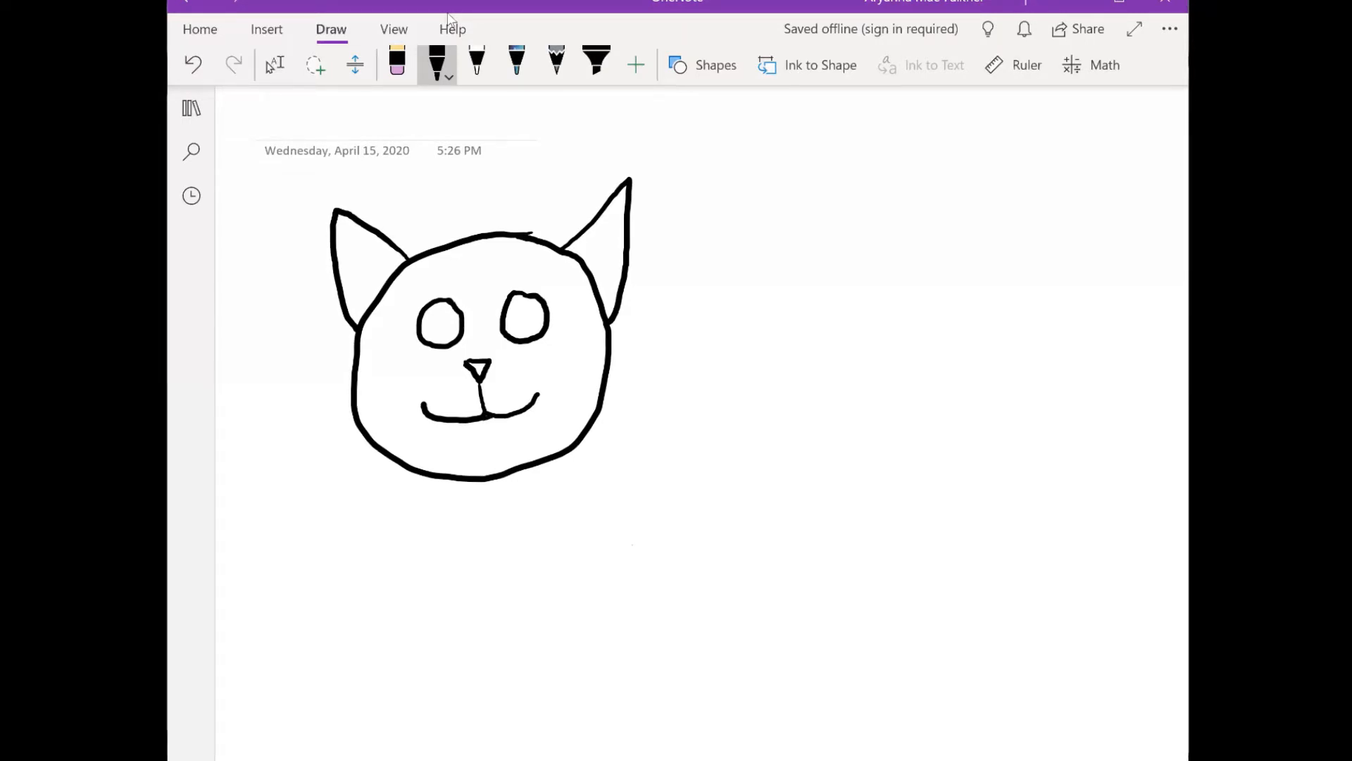
pyautogui.moveTo(440, 317); pyautogui.dragTo(444, 330)
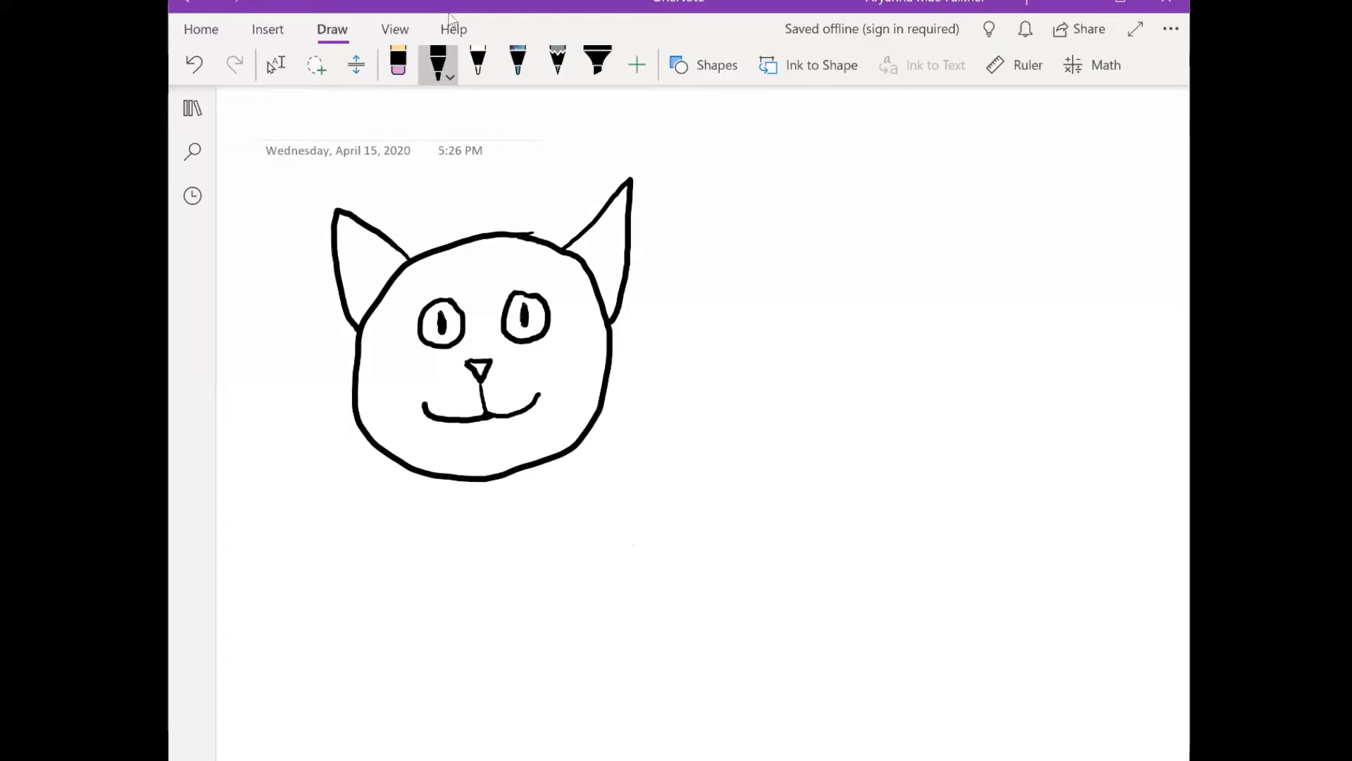
# - Cover the stray line end atop the head with the white pen, and set the black pen to its thinnest width
pyautogui.click(478, 65)
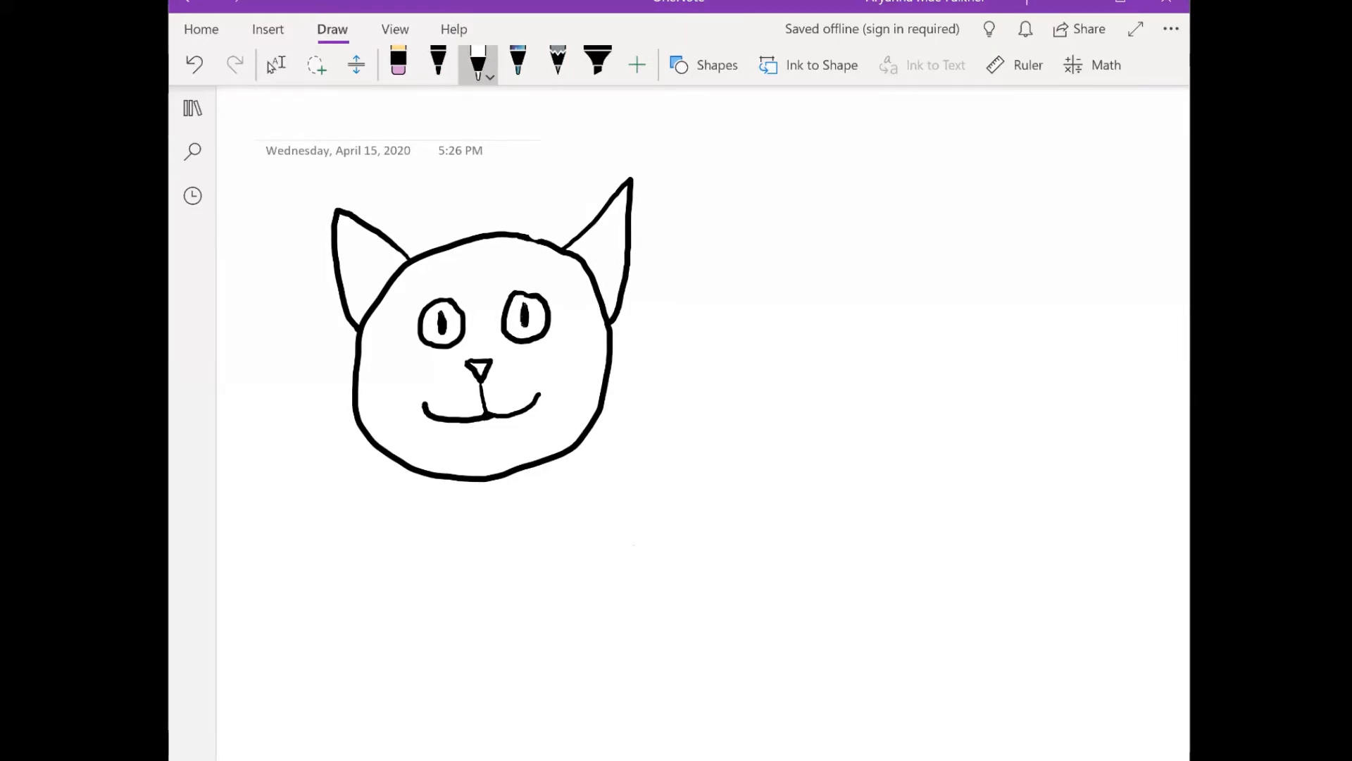
pyautogui.click(438, 64)
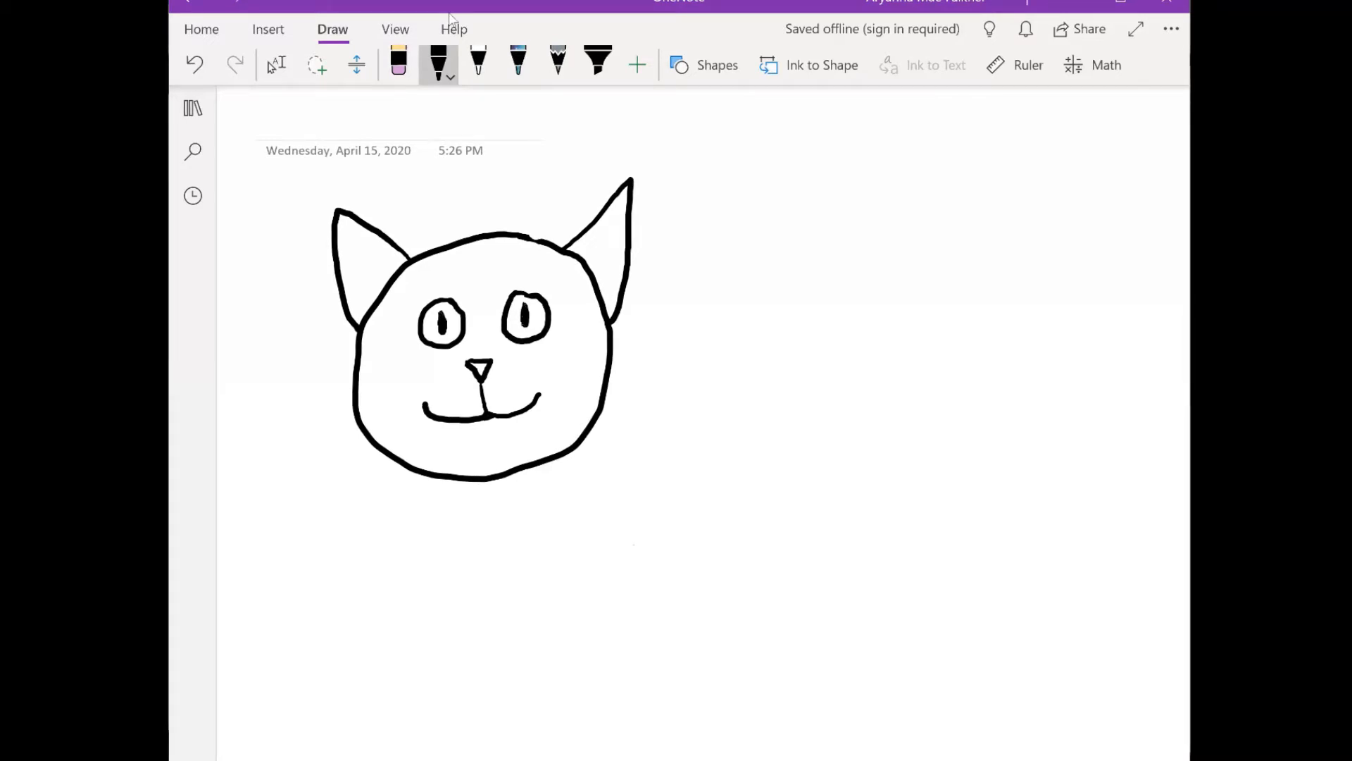
pyautogui.click(439, 64)
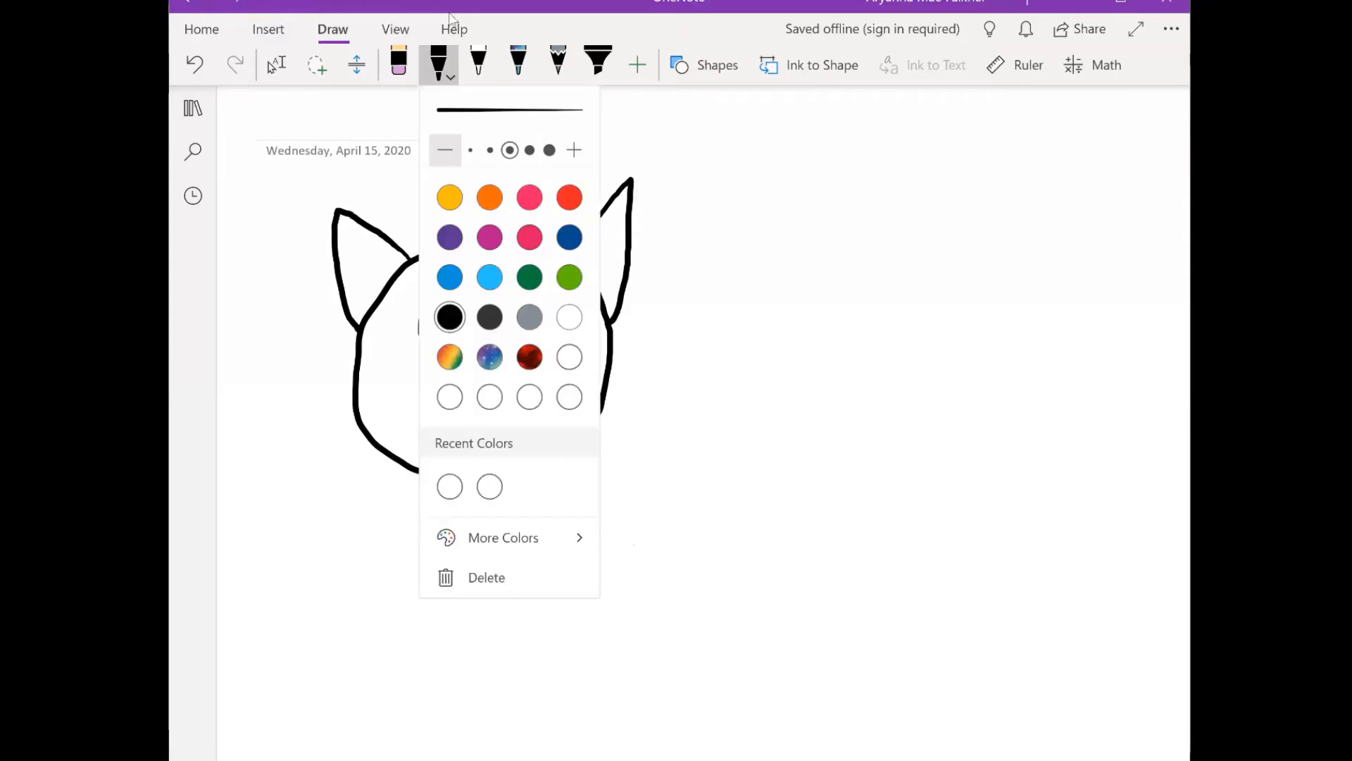
pyautogui.click(470, 150)
pyautogui.click(740, 317)
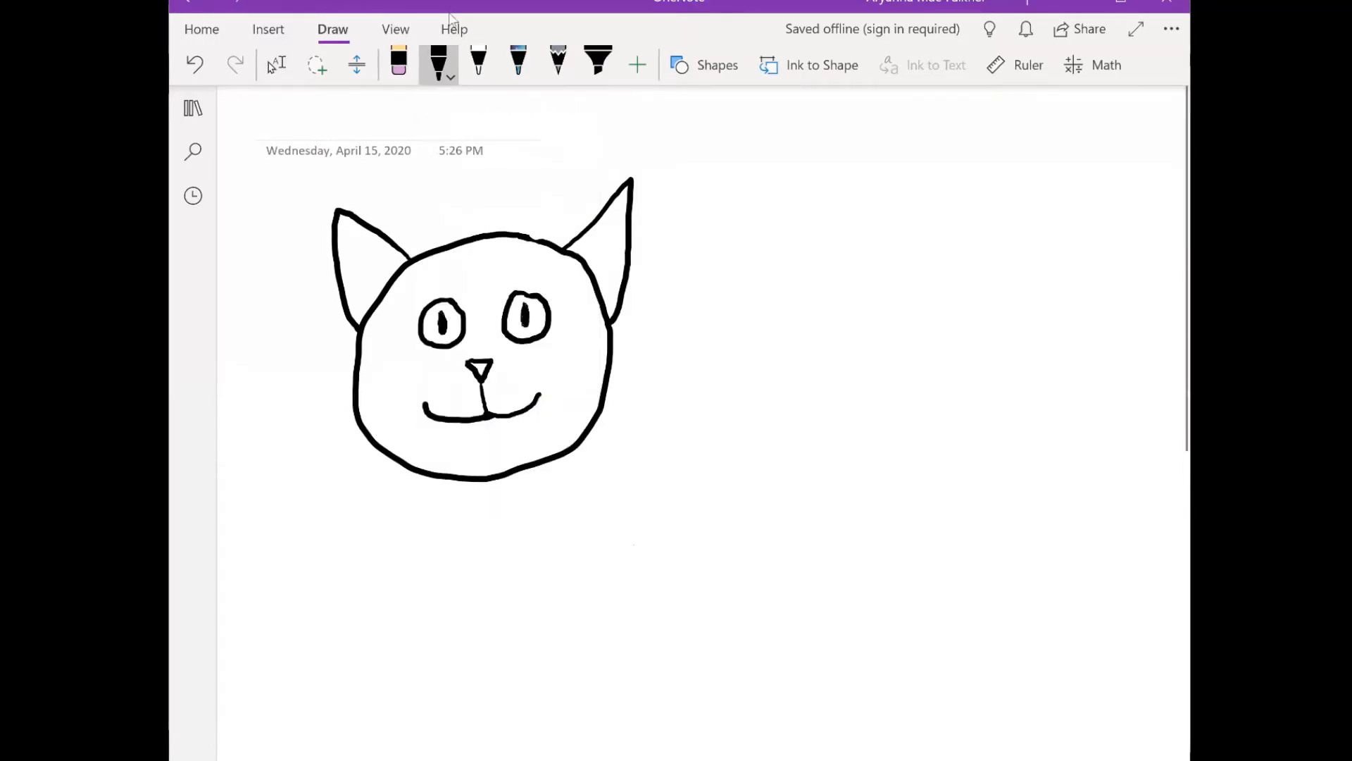
# - Draw short, thin black hairs across the outer edge of the cat's left-hand ear
pyautogui.moveTo(324, 242); pyautogui.dragTo(366, 243)
pyautogui.moveTo(331, 258); pyautogui.dragTo(377, 260)
pyautogui.moveTo(317, 269); pyautogui.dragTo(372, 256)
pyautogui.moveTo(341, 271)
pyautogui.mouseDown()
pyautogui.moveTo(363, 284)
pyautogui.moveTo(361, 263)
pyautogui.mouseUp()
pyautogui.moveTo(315, 303)
pyautogui.mouseDown()
pyautogui.moveTo(369, 287)
pyautogui.moveTo(375, 258)
pyautogui.moveTo(359, 273)
pyautogui.mouseUp()
pyautogui.moveTo(325, 276)
pyautogui.mouseDown()
pyautogui.moveTo(363, 257)
pyautogui.moveTo(371, 266)
pyautogui.moveTo(359, 241)
pyautogui.mouseUp()
pyautogui.moveTo(313, 252); pyautogui.dragTo(361, 243)
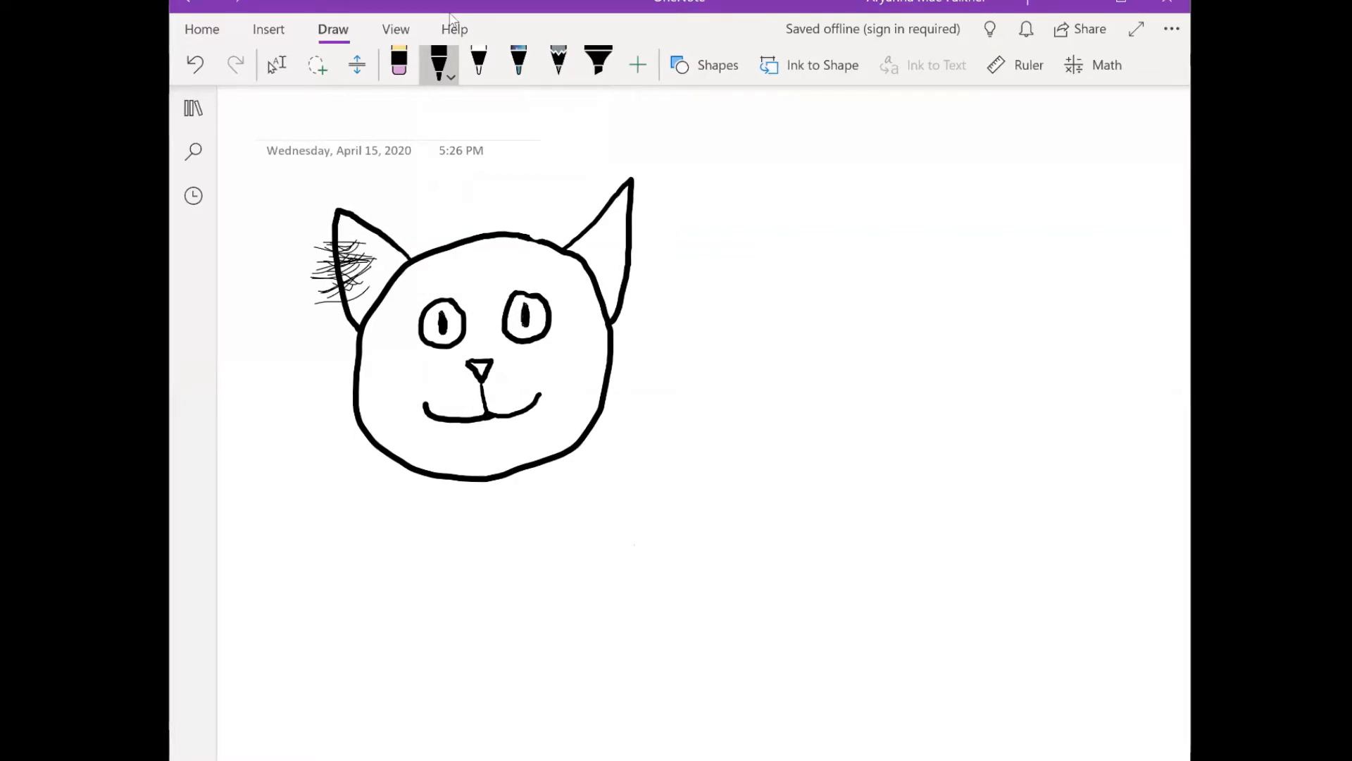
# - Add matching thin black hairs across the outer edge of the right-hand ear
pyautogui.moveTo(631, 227); pyautogui.dragTo(651, 220)
pyautogui.moveTo(590, 245); pyautogui.dragTo(653, 228)
pyautogui.moveTo(605, 243); pyautogui.dragTo(659, 231)
pyautogui.moveTo(602, 260)
pyautogui.mouseDown()
pyautogui.moveTo(649, 236)
pyautogui.moveTo(626, 249)
pyautogui.moveTo(653, 254)
pyautogui.moveTo(626, 268)
pyautogui.moveTo(651, 231)
pyautogui.mouseUp()
pyautogui.moveTo(605, 259); pyautogui.dragTo(658, 230)
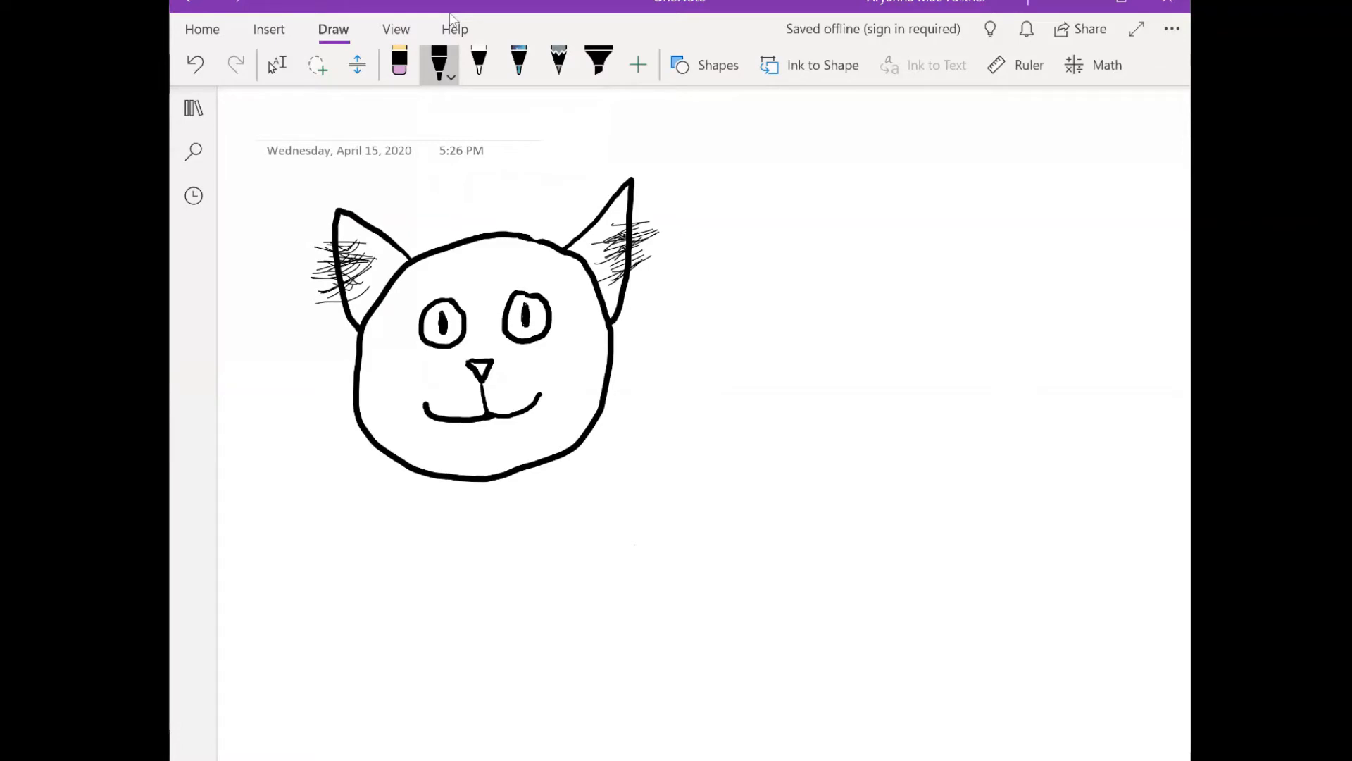
# - Scribble a thin black fur fringe along the cheeks and chin, outside the head outline
pyautogui.moveTo(356, 341)
pyautogui.mouseDown()
pyautogui.moveTo(323, 464)
pyautogui.moveTo(430, 518)
pyautogui.moveTo(529, 518)
pyautogui.moveTo(611, 419)
pyautogui.moveTo(607, 441)
pyautogui.moveTo(631, 423)
pyautogui.moveTo(620, 388)
pyautogui.moveTo(631, 451)
pyautogui.moveTo(563, 493)
pyautogui.moveTo(553, 461)
pyautogui.moveTo(511, 521)
pyautogui.moveTo(585, 451)
pyautogui.moveTo(564, 500)
pyautogui.mouseUp()
pyautogui.moveTo(486, 486); pyautogui.dragTo(465, 516)
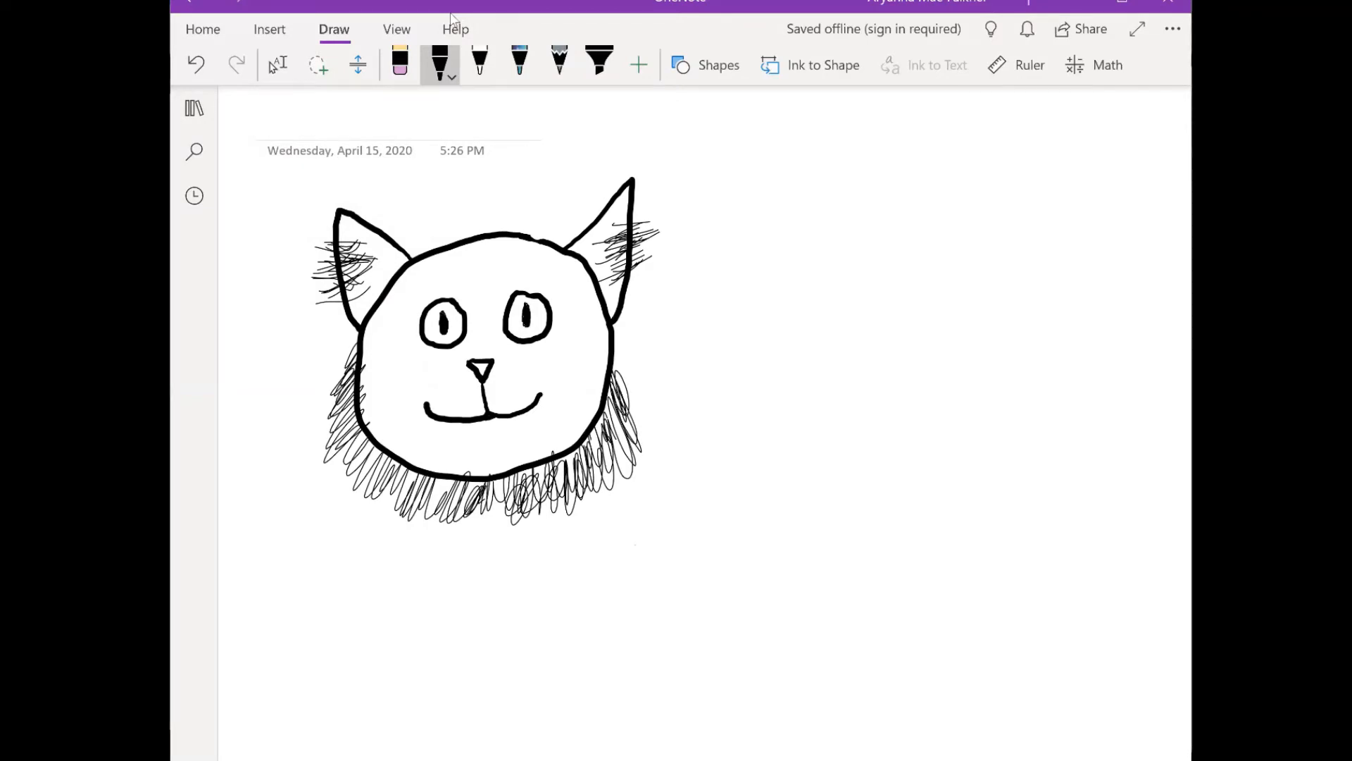
pyautogui.moveTo(454, 486)
pyautogui.mouseDown()
pyautogui.moveTo(430, 517)
pyautogui.moveTo(346, 458)
pyautogui.mouseUp()
# - Set the highlighter to a custom dark grey at its thickest size
pyautogui.click(599, 62)
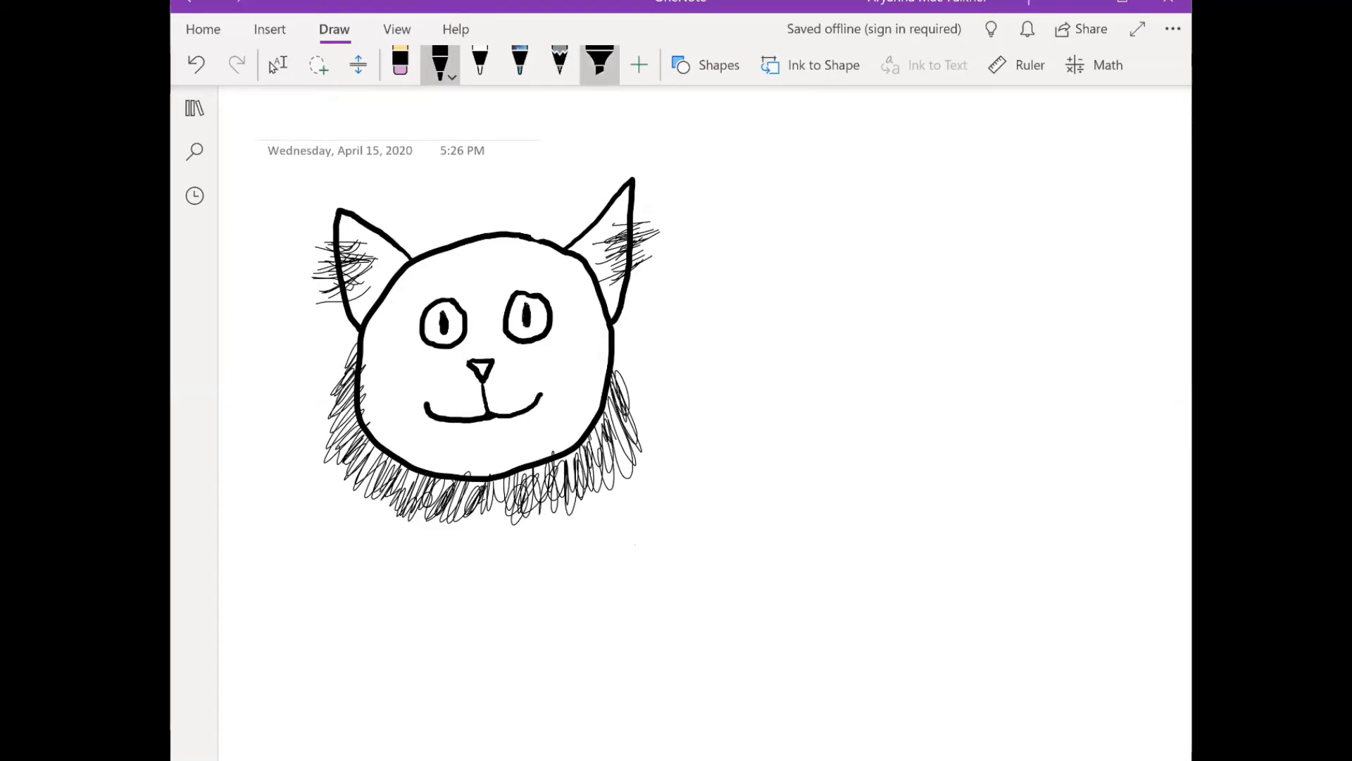
pyautogui.click(600, 63)
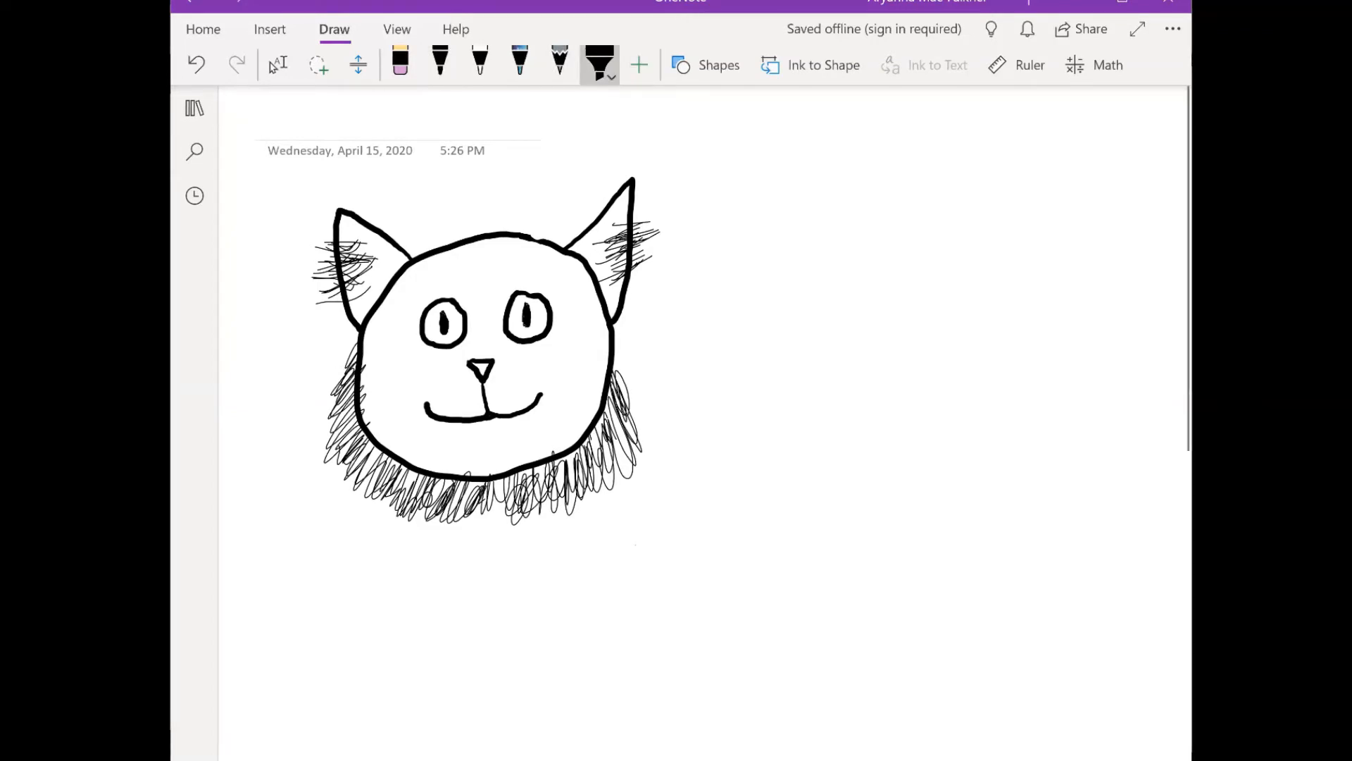
pyautogui.click(601, 65)
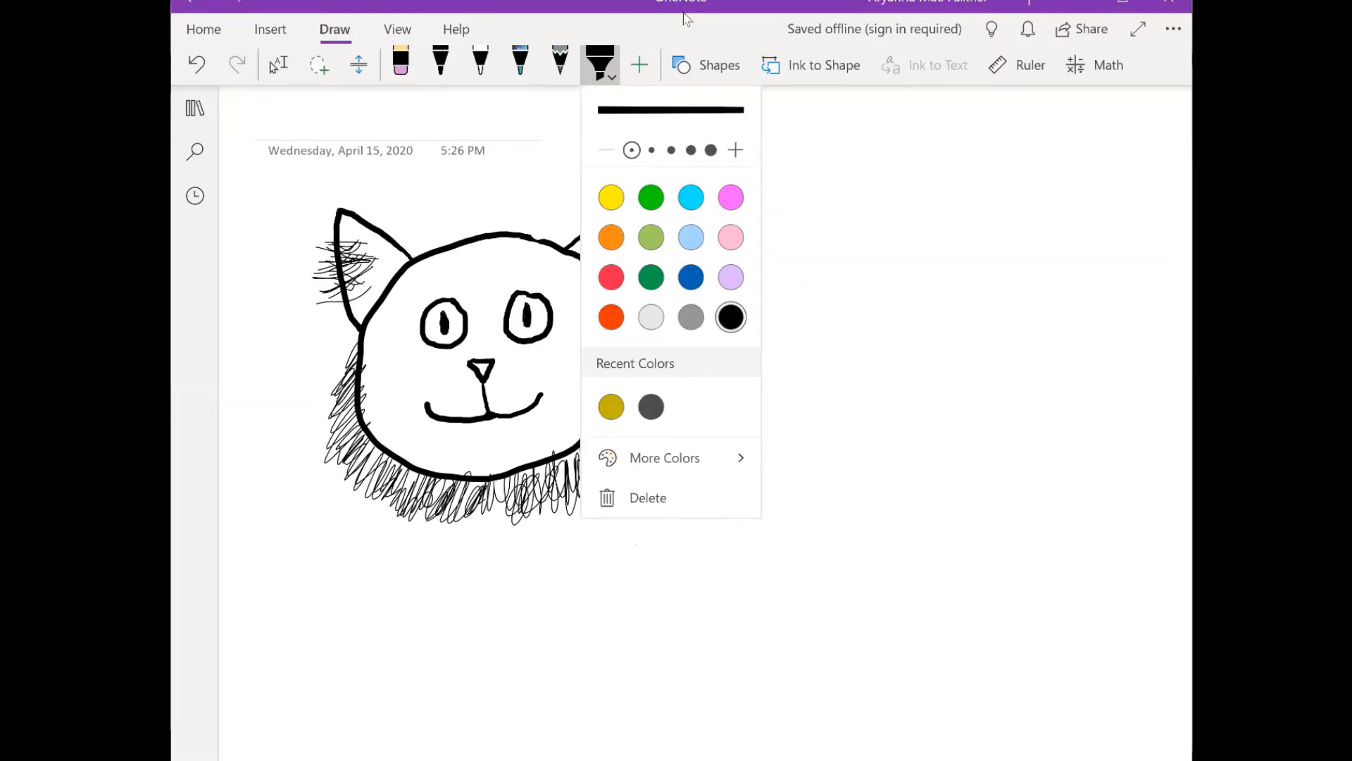
pyautogui.click(664, 458)
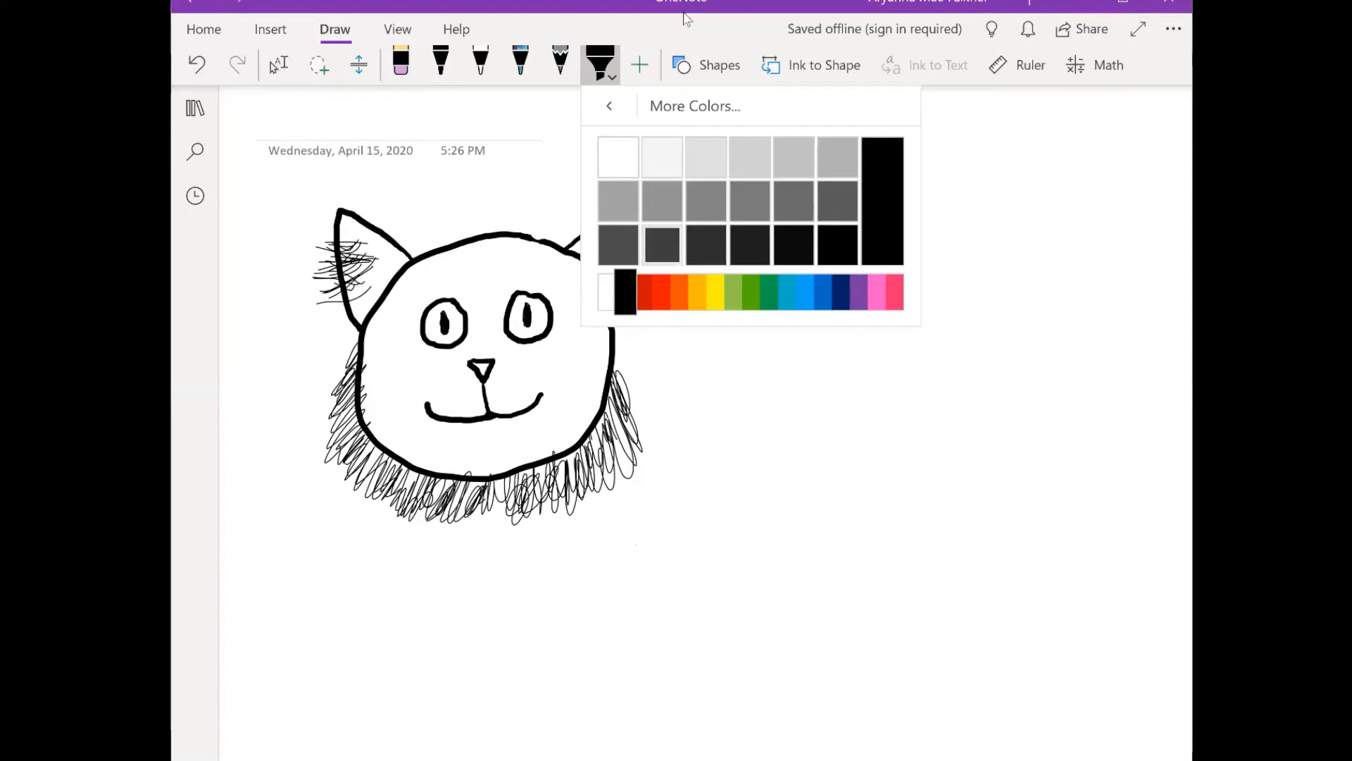
pyautogui.click(662, 245)
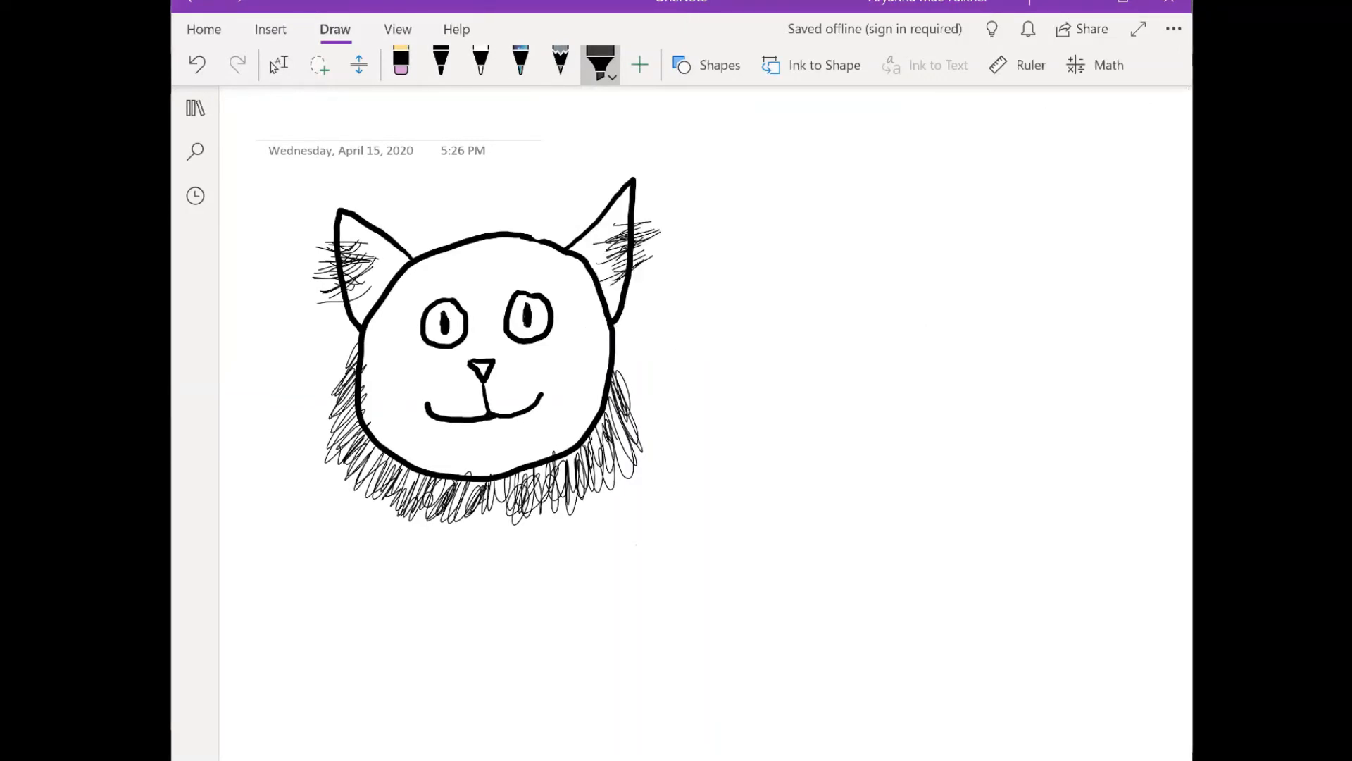
pyautogui.click(600, 63)
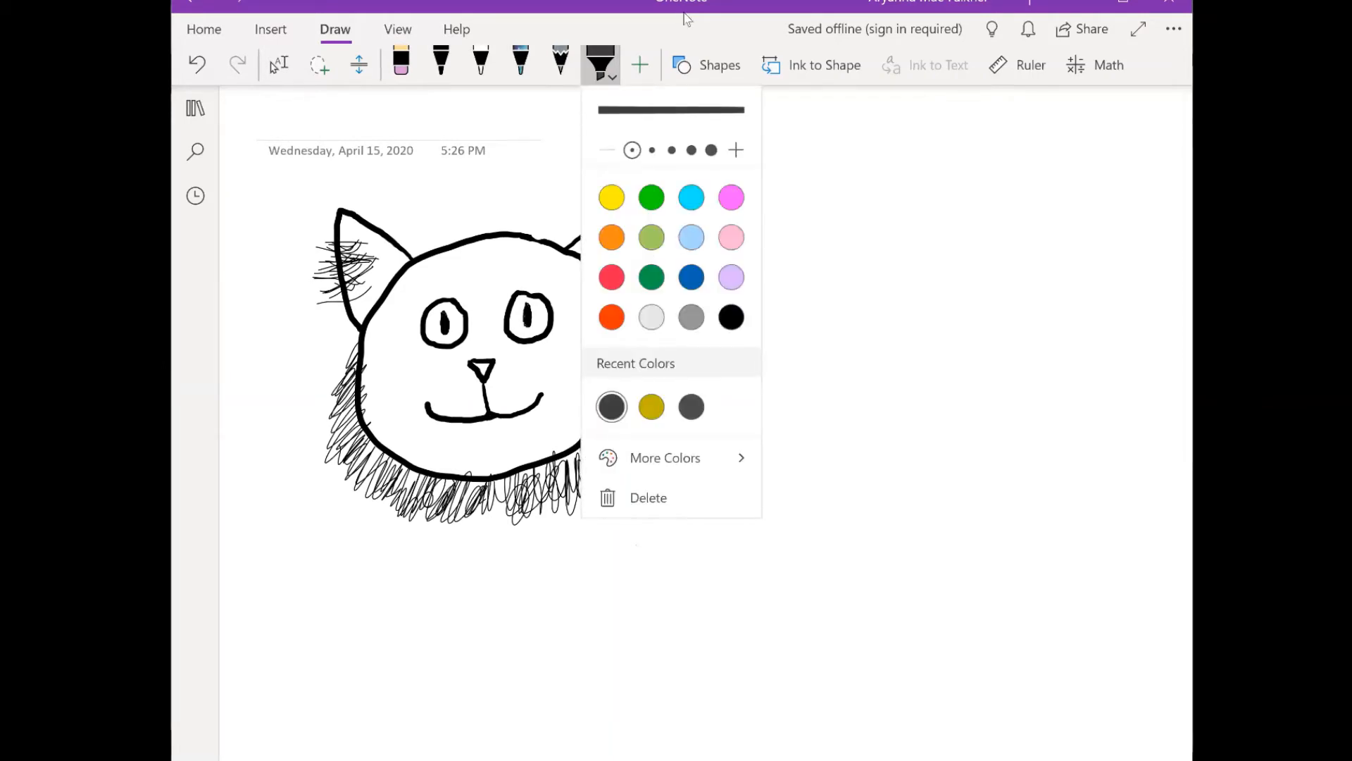
pyautogui.click(712, 149)
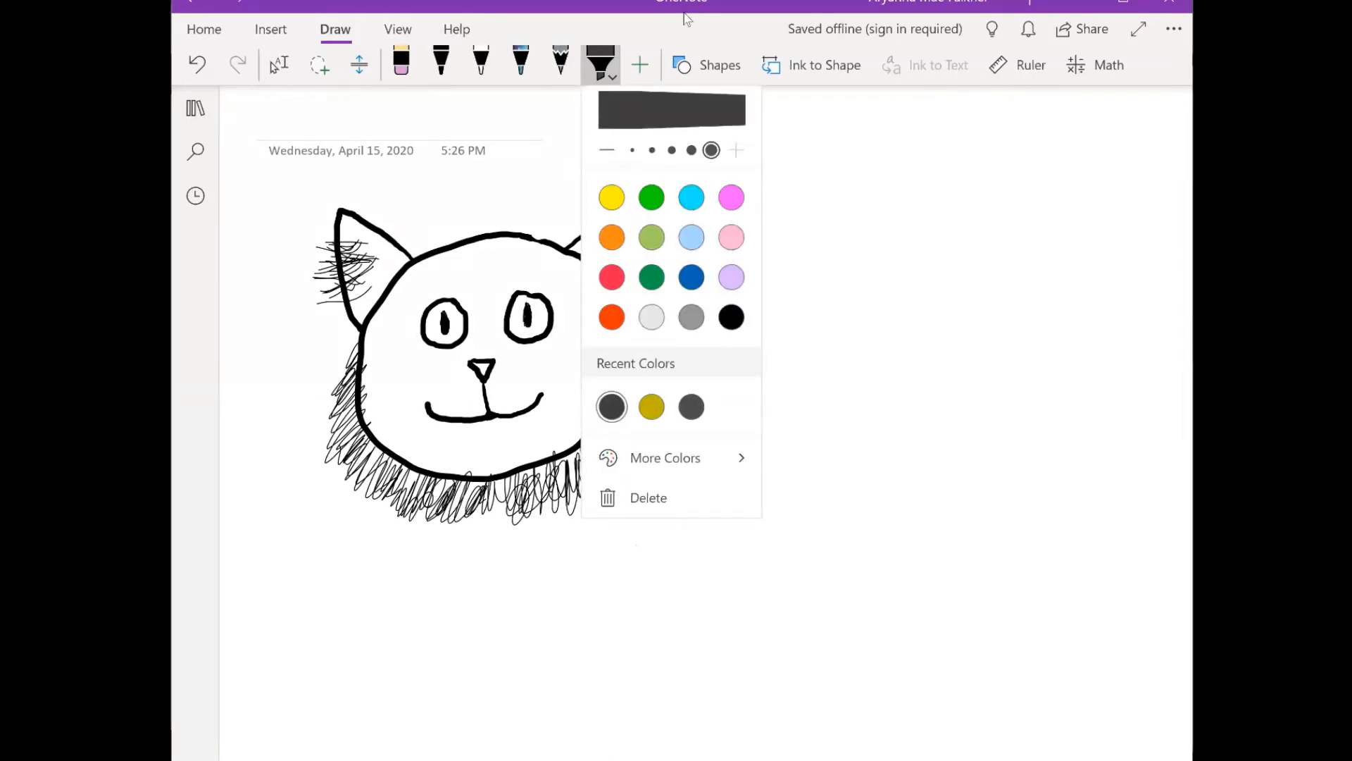
# - Shade the right-hand ear, the top of the head and the right and lower rim of the face in dark grey
pyautogui.moveTo(474, 251)
pyautogui.mouseDown()
pyautogui.moveTo(474, 291)
pyautogui.moveTo(470, 243)
pyautogui.moveTo(582, 282)
pyautogui.moveTo(588, 243)
pyautogui.moveTo(629, 187)
pyautogui.moveTo(604, 327)
pyautogui.moveTo(618, 313)
pyautogui.mouseUp()
pyautogui.moveTo(613, 248)
pyautogui.mouseDown()
pyautogui.moveTo(589, 316)
pyautogui.moveTo(572, 315)
pyautogui.moveTo(606, 362)
pyautogui.moveTo(600, 401)
pyautogui.mouseUp()
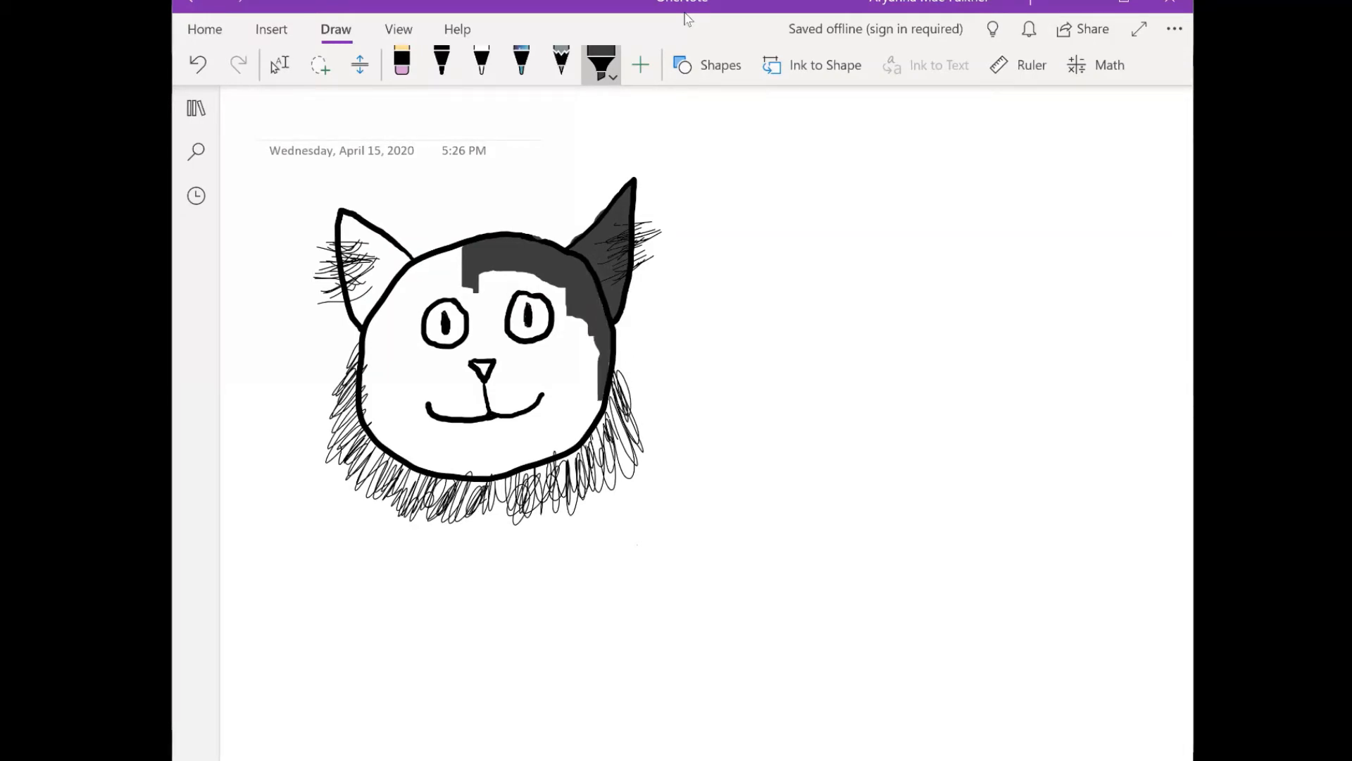
pyautogui.moveTo(600, 350); pyautogui.dragTo(597, 417)
pyautogui.moveTo(596, 348)
pyautogui.mouseDown()
pyautogui.moveTo(590, 426)
pyautogui.moveTo(572, 448)
pyautogui.mouseUp()
pyautogui.moveTo(567, 412)
pyautogui.mouseDown()
pyautogui.moveTo(560, 454)
pyautogui.moveTo(532, 463)
pyautogui.mouseUp()
pyautogui.moveTo(525, 431)
pyautogui.mouseDown()
pyautogui.moveTo(513, 469)
pyautogui.moveTo(487, 476)
pyautogui.mouseUp()
pyautogui.moveTo(486, 436)
pyautogui.mouseDown()
pyautogui.moveTo(468, 476)
pyautogui.moveTo(429, 473)
pyautogui.mouseUp()
pyautogui.moveTo(441, 427); pyautogui.dragTo(414, 472)
pyautogui.moveTo(420, 414)
pyautogui.mouseDown()
pyautogui.moveTo(397, 465)
pyautogui.moveTo(386, 455)
pyautogui.mouseUp()
pyautogui.moveTo(394, 400)
pyautogui.mouseDown()
pyautogui.moveTo(373, 448)
pyautogui.moveTo(367, 433)
pyautogui.mouseUp()
pyautogui.moveTo(373, 377); pyautogui.dragTo(362, 424)
# - Shade the upper-left rim of the face and the left-hand ear in dark grey
pyautogui.moveTo(370, 364)
pyautogui.mouseDown()
pyautogui.moveTo(362, 380)
pyautogui.moveTo(400, 275)
pyautogui.moveTo(464, 247)
pyautogui.mouseUp()
pyautogui.moveTo(381, 317)
pyautogui.mouseDown()
pyautogui.moveTo(369, 276)
pyautogui.moveTo(356, 269)
pyautogui.moveTo(351, 283)
pyautogui.moveTo(342, 220)
pyautogui.mouseUp()
pyautogui.moveTo(347, 245); pyautogui.dragTo(353, 208)
pyautogui.moveTo(367, 268); pyautogui.dragTo(361, 224)
pyautogui.moveTo(389, 275)
pyautogui.mouseDown()
pyautogui.moveTo(373, 234)
pyautogui.moveTo(406, 242)
pyautogui.mouseUp()
pyautogui.moveTo(386, 291); pyautogui.dragTo(355, 249)
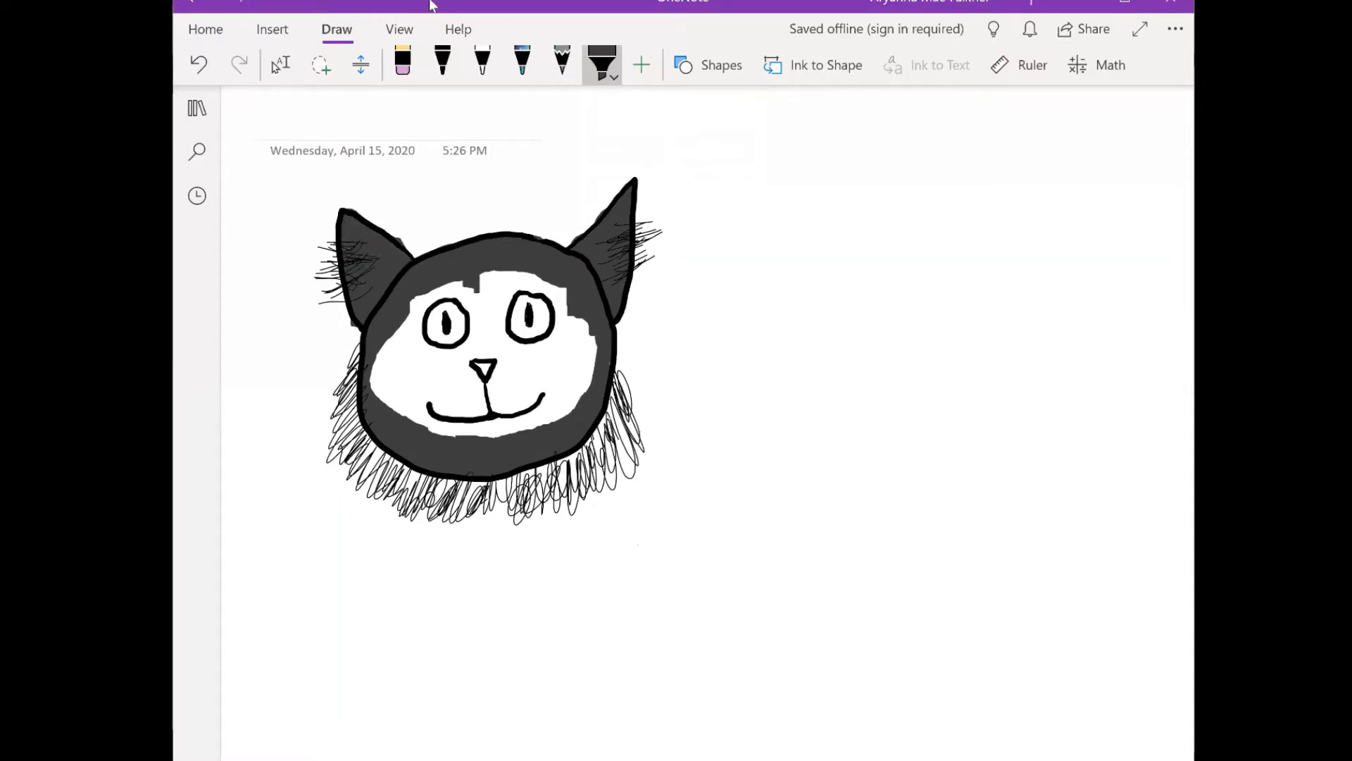
# - Fill the remaining white area of the face around the eyes, nose and mouth with the dark grey highlighter
pyautogui.click(482, 64)
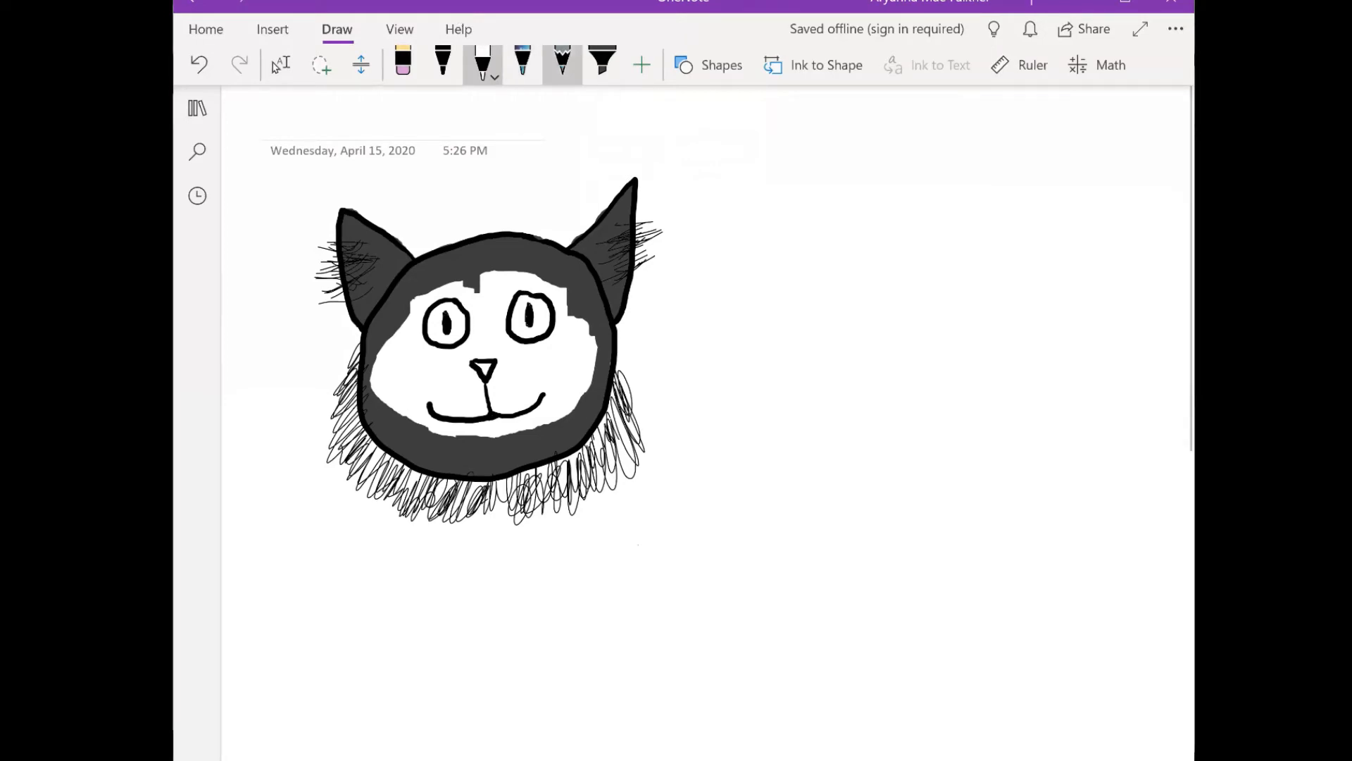
pyautogui.click(603, 64)
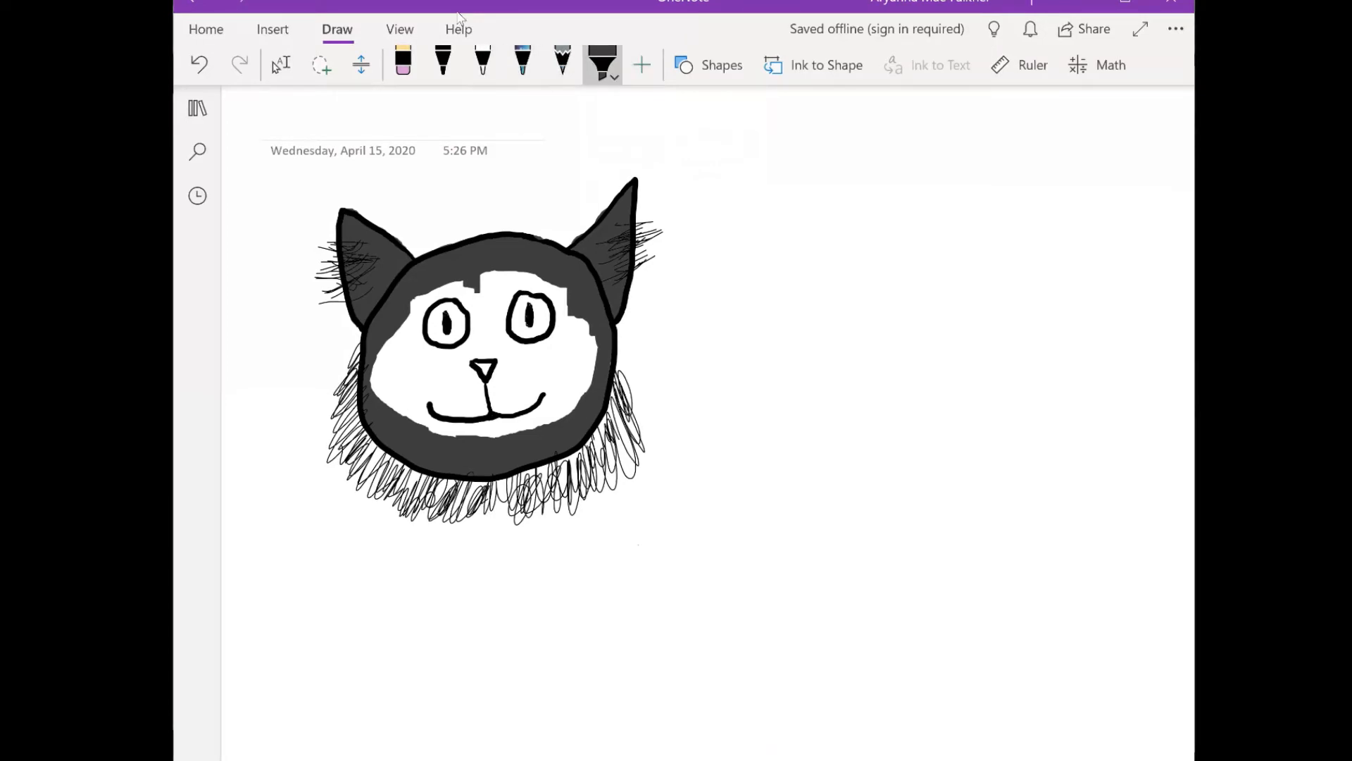
pyautogui.moveTo(407, 315)
pyautogui.mouseDown()
pyautogui.moveTo(450, 285)
pyautogui.moveTo(467, 291)
pyautogui.moveTo(481, 341)
pyautogui.moveTo(463, 380)
pyautogui.moveTo(460, 349)
pyautogui.moveTo(442, 389)
pyautogui.moveTo(434, 351)
pyautogui.moveTo(430, 384)
pyautogui.moveTo(421, 314)
pyautogui.moveTo(408, 360)
pyautogui.moveTo(374, 381)
pyautogui.moveTo(398, 412)
pyautogui.mouseUp()
pyautogui.moveTo(394, 359)
pyautogui.mouseDown()
pyautogui.moveTo(426, 388)
pyautogui.moveTo(419, 409)
pyautogui.moveTo(507, 423)
pyautogui.moveTo(564, 395)
pyautogui.moveTo(588, 346)
pyautogui.mouseUp()
pyautogui.moveTo(571, 412)
pyautogui.mouseDown()
pyautogui.moveTo(594, 359)
pyautogui.moveTo(585, 324)
pyautogui.moveTo(556, 285)
pyautogui.moveTo(519, 276)
pyautogui.moveTo(565, 304)
pyautogui.moveTo(504, 284)
pyautogui.moveTo(500, 333)
pyautogui.moveTo(479, 354)
pyautogui.moveTo(518, 379)
pyautogui.moveTo(566, 376)
pyautogui.mouseUp()
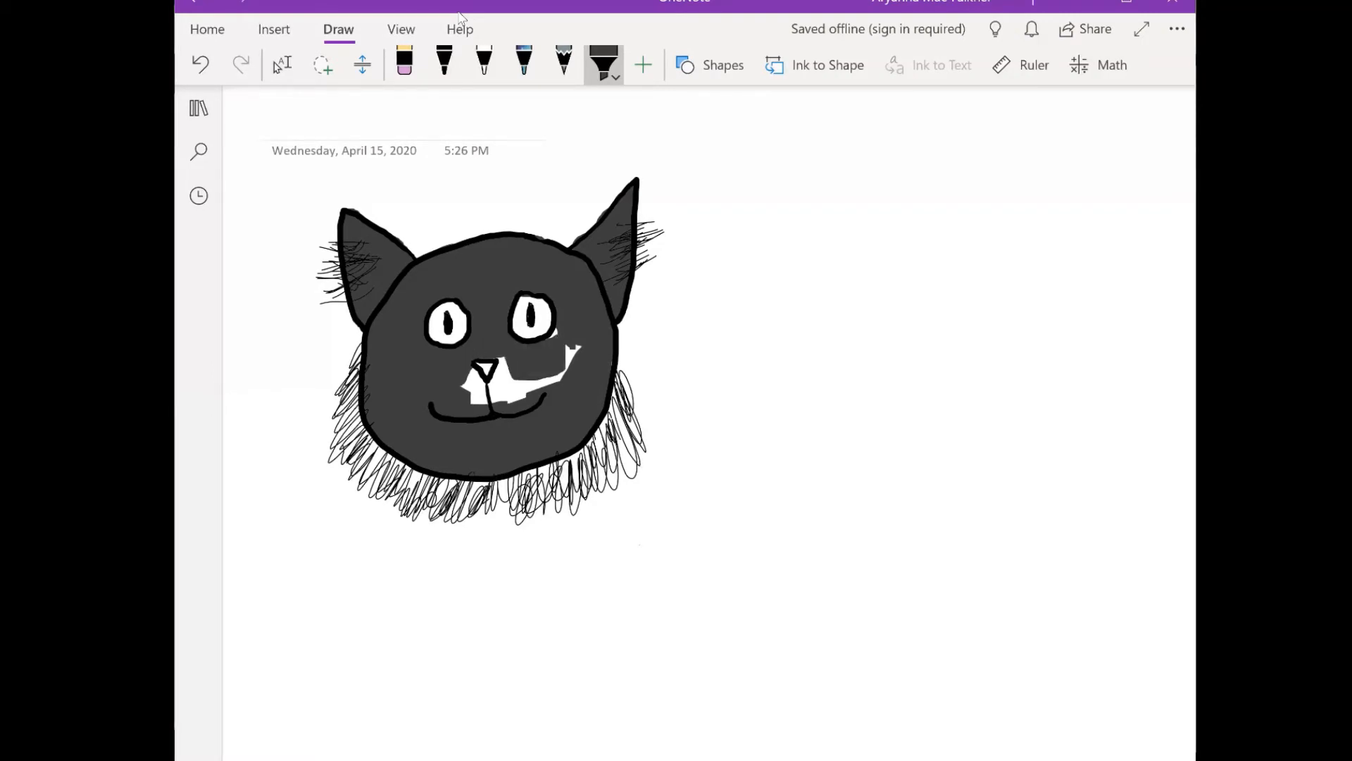
pyautogui.moveTo(548, 330)
pyautogui.mouseDown()
pyautogui.moveTo(567, 368)
pyautogui.moveTo(512, 403)
pyautogui.moveTo(501, 381)
pyautogui.mouseUp()
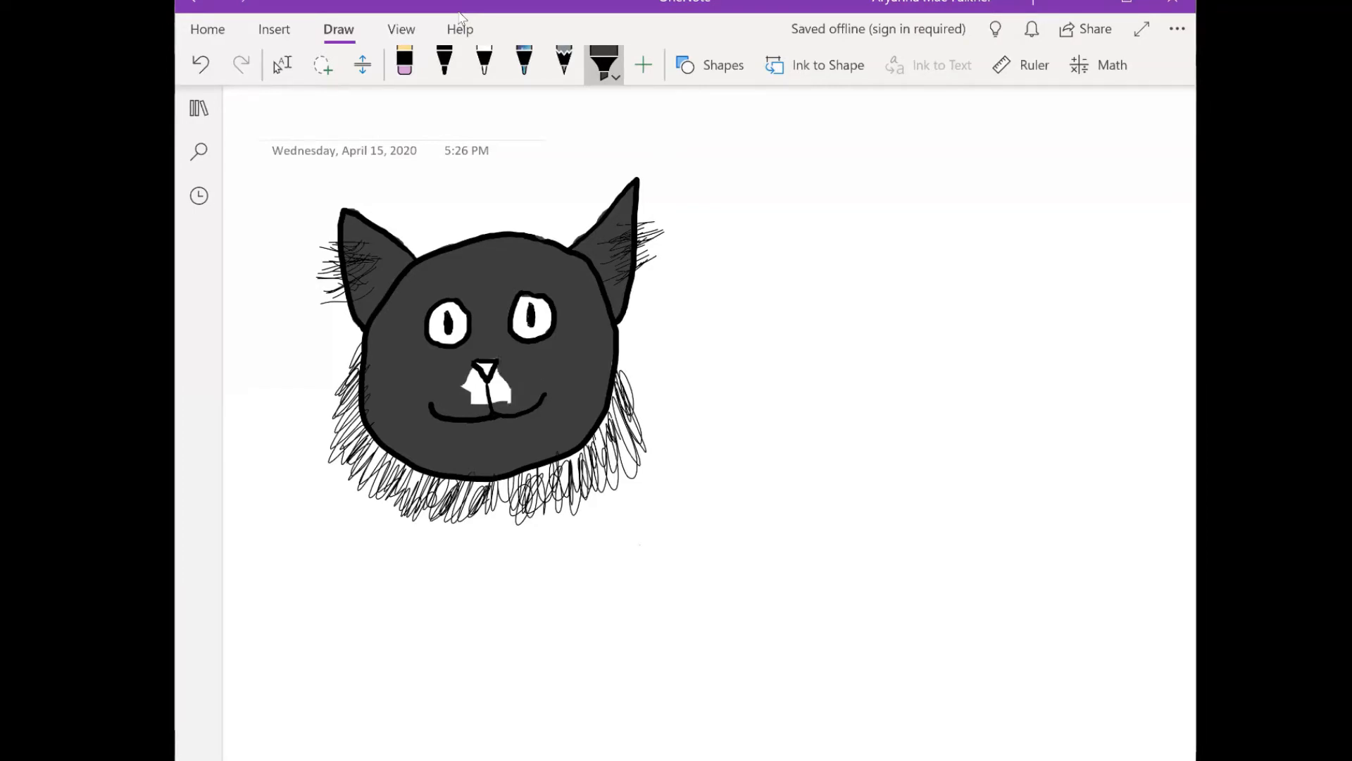
pyautogui.moveTo(512, 378); pyautogui.dragTo(493, 403)
pyautogui.moveTo(497, 374); pyautogui.dragTo(479, 405)
pyautogui.moveTo(482, 369)
pyautogui.mouseDown()
pyautogui.moveTo(463, 403)
pyautogui.moveTo(484, 382)
pyautogui.mouseUp()
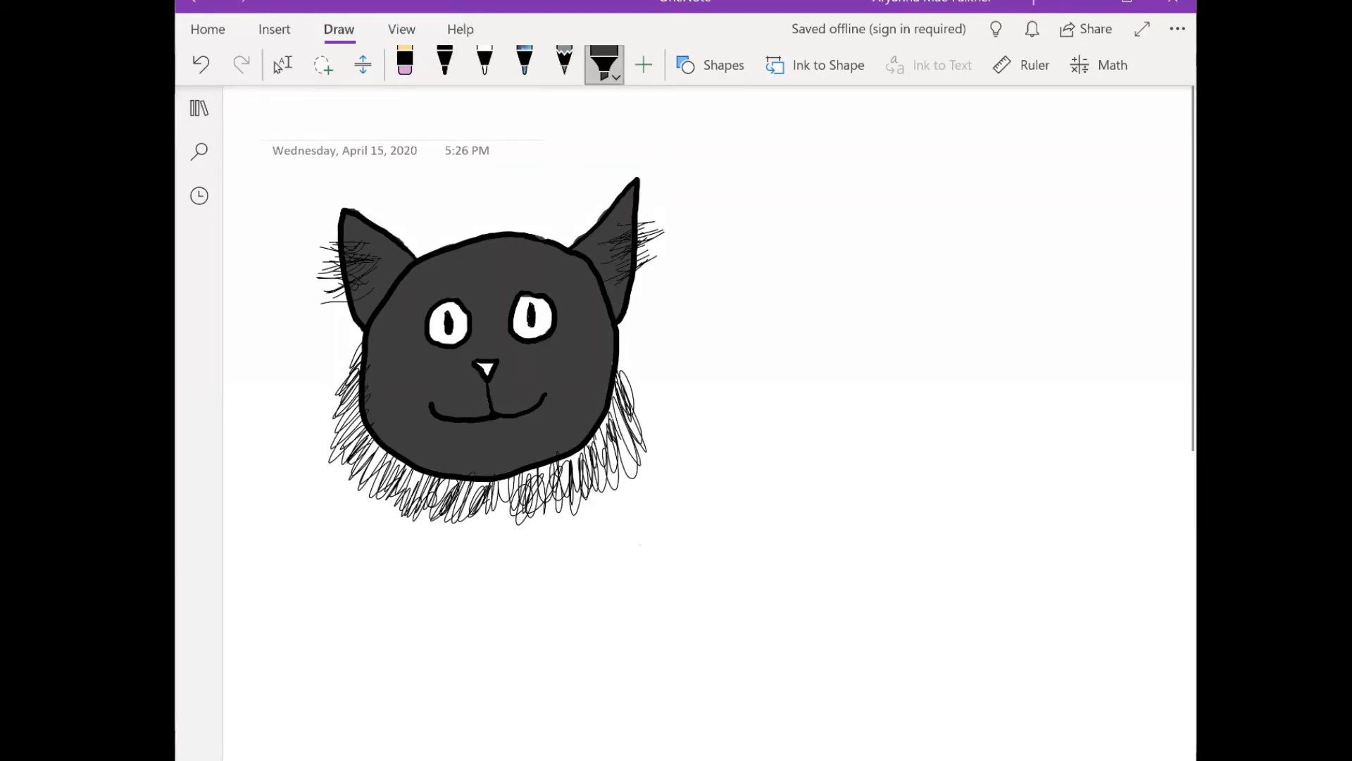
# - Fill the triangular nose with a darker custom grey, using the highlighter at its thinnest size
pyautogui.click(604, 65)
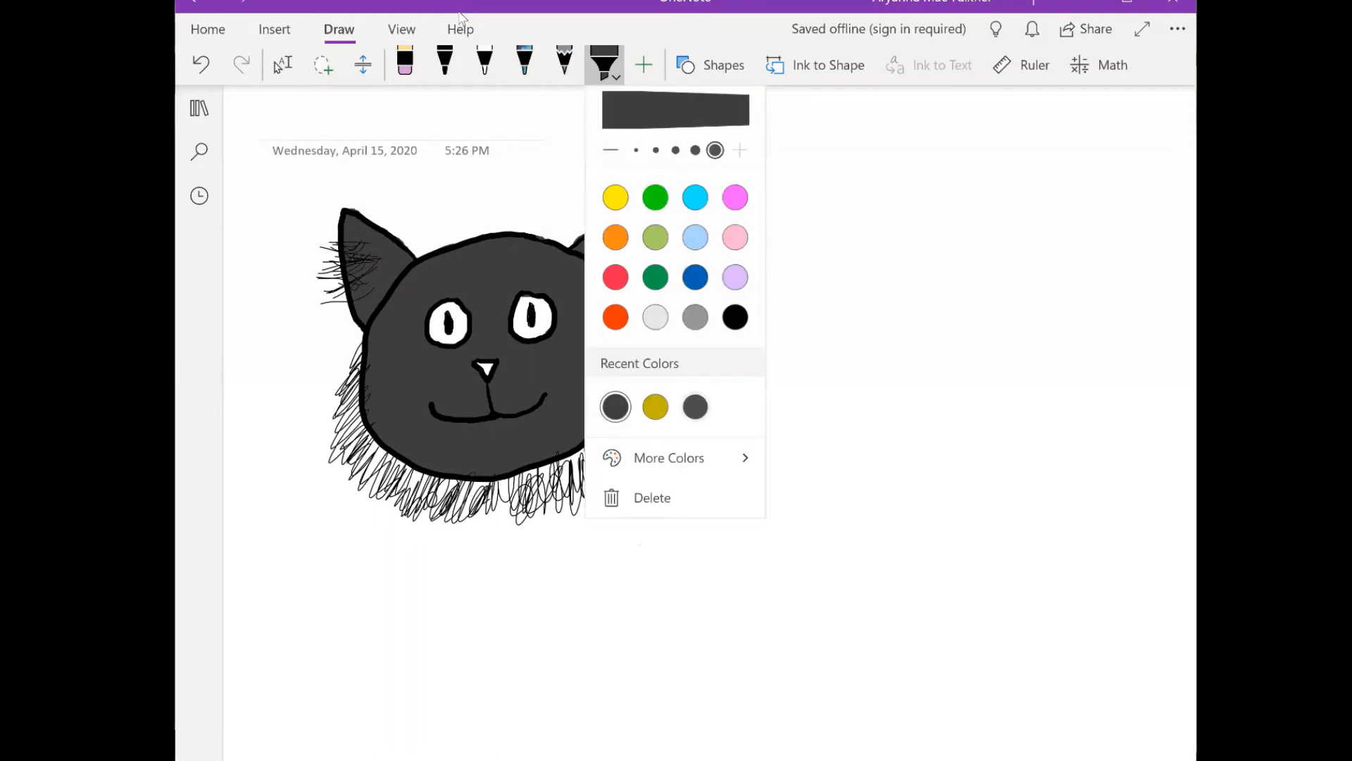
pyautogui.click(669, 458)
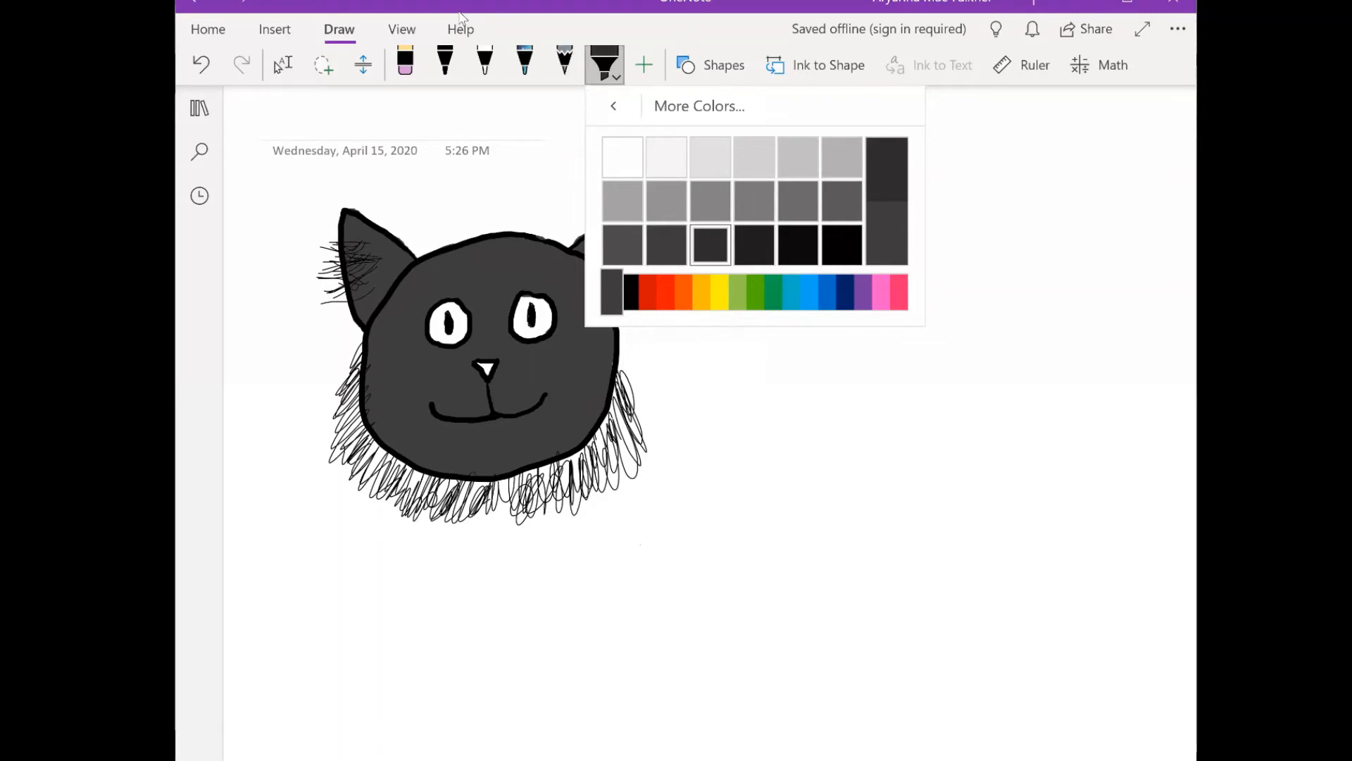
pyautogui.click(605, 65)
pyautogui.click(604, 65)
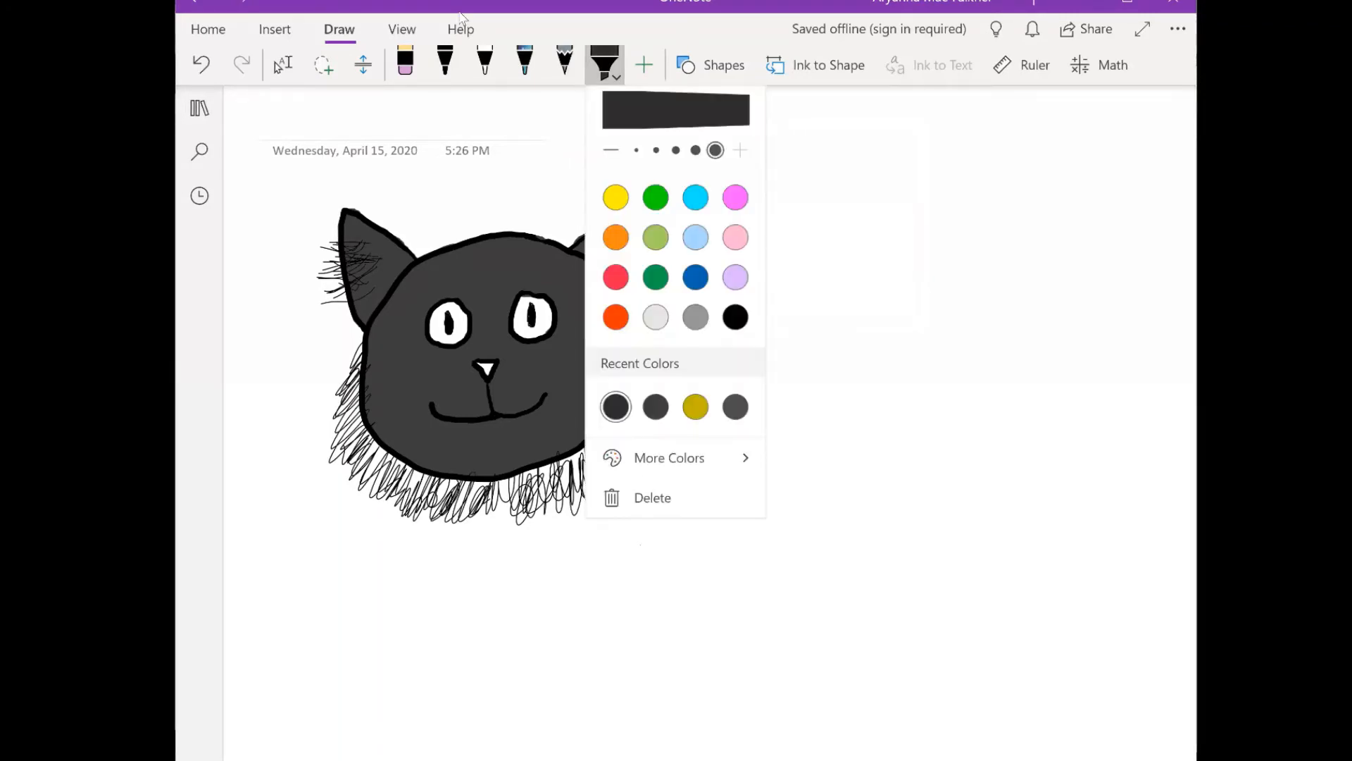
pyautogui.click(636, 150)
pyautogui.click(487, 369)
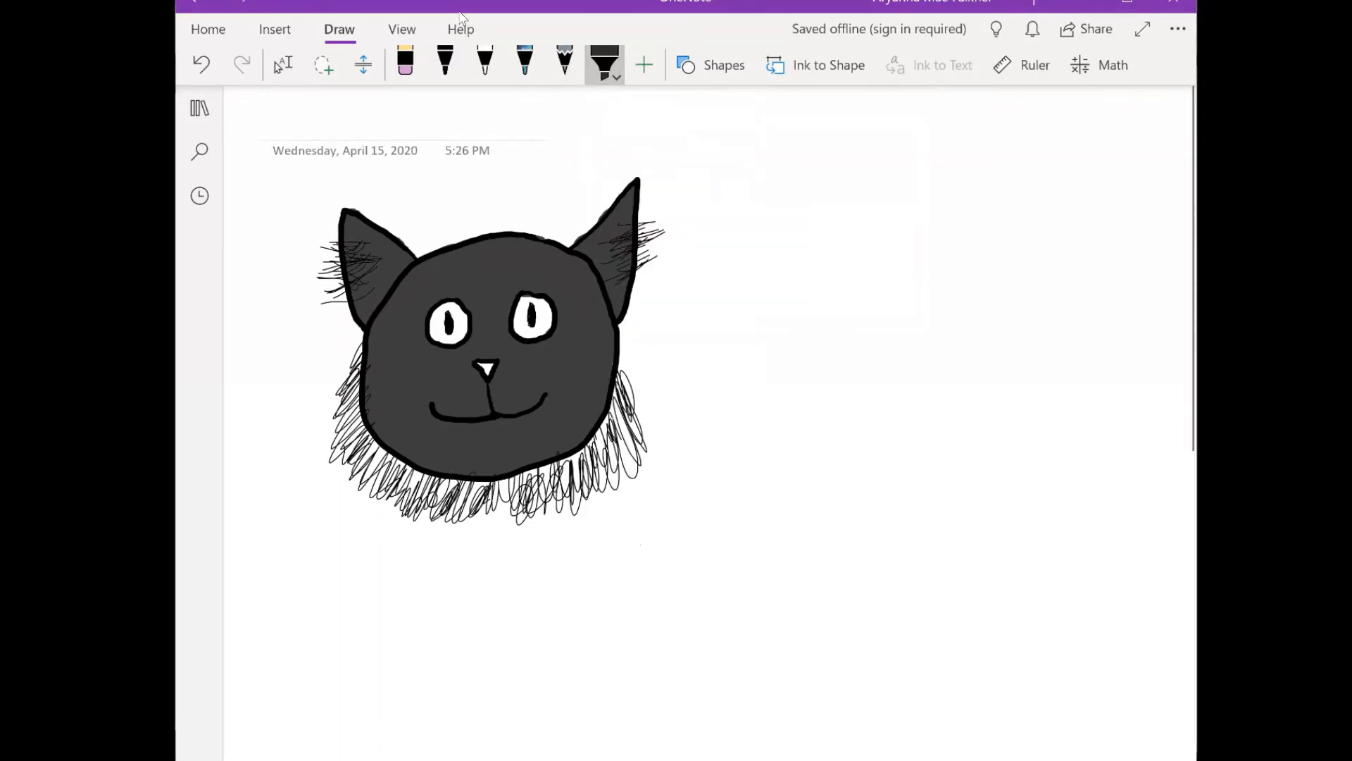
pyautogui.moveTo(487, 365); pyautogui.dragTo(487, 373)
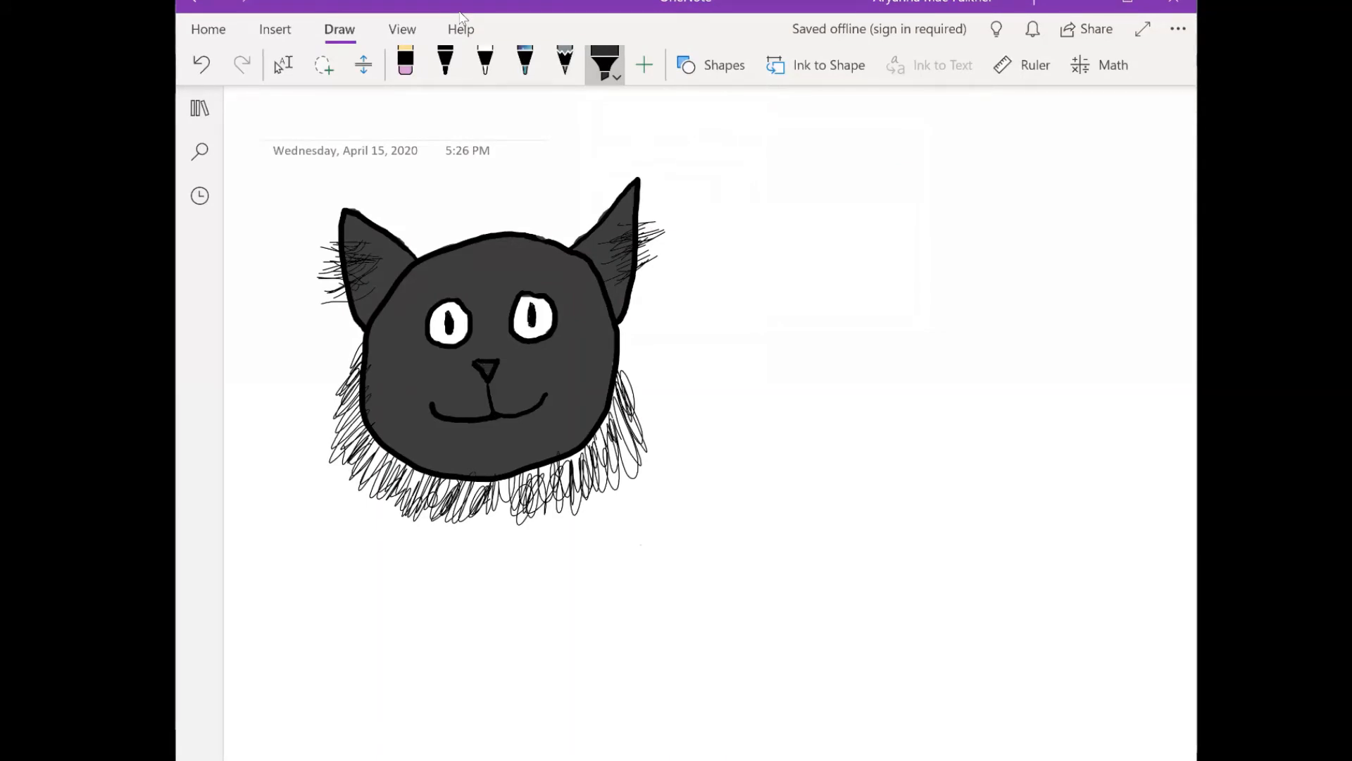
# - Color both eyes around the pupils with the recent dark yellow highlighter color
pyautogui.click(604, 65)
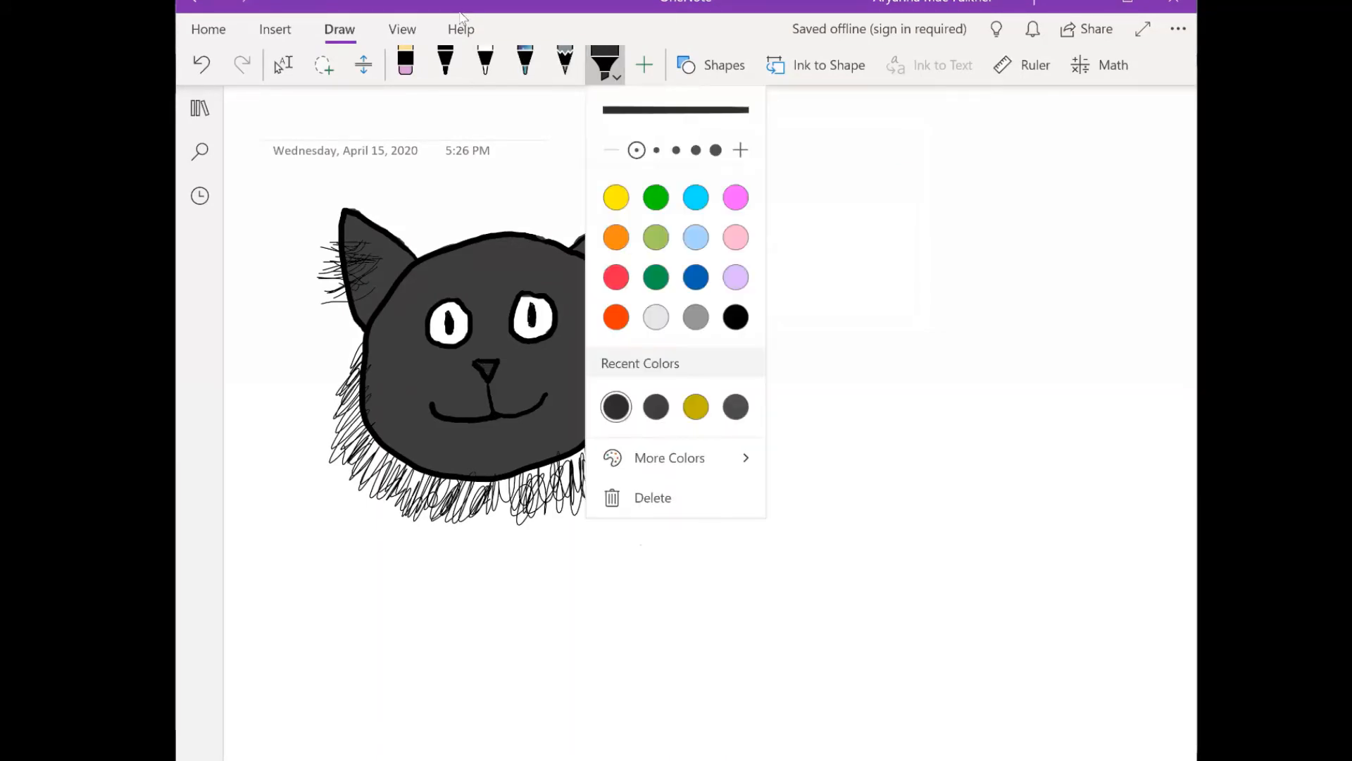
pyautogui.click(696, 407)
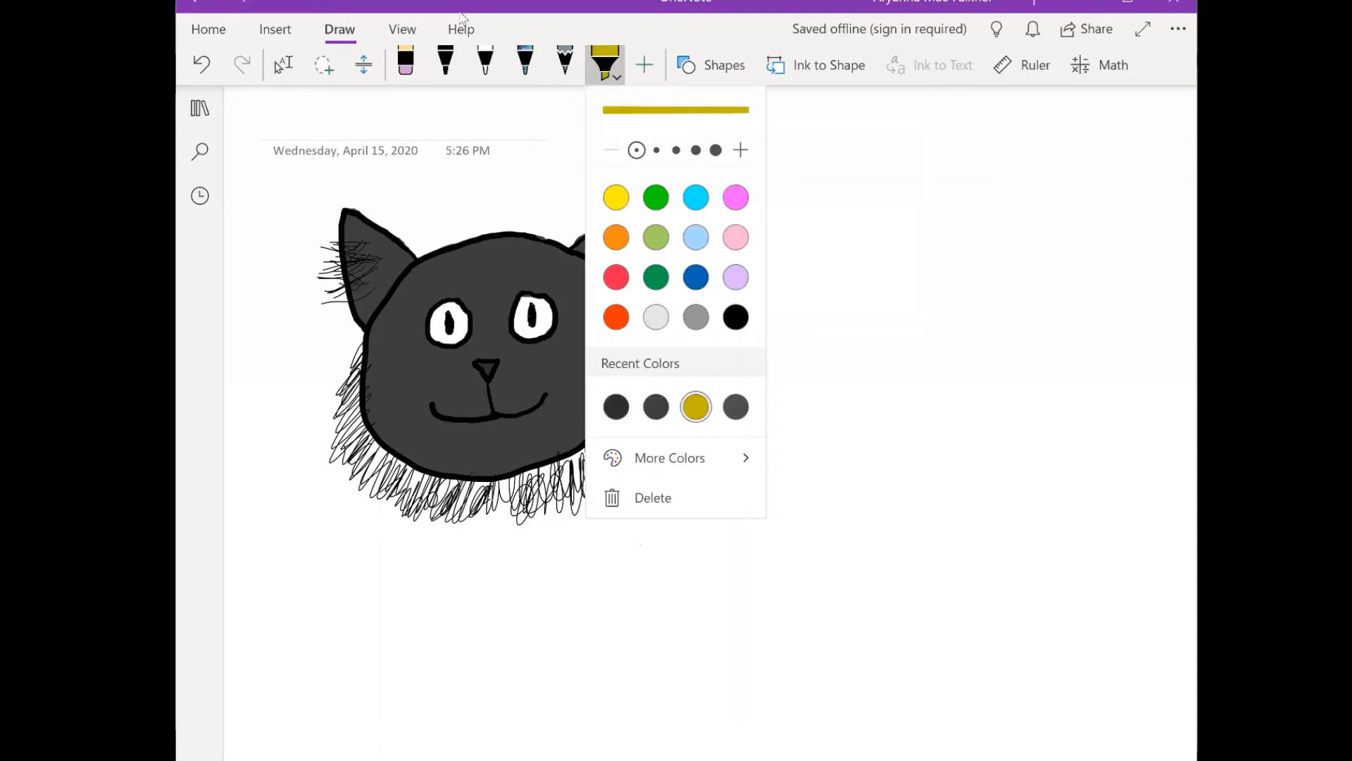
pyautogui.click(443, 314)
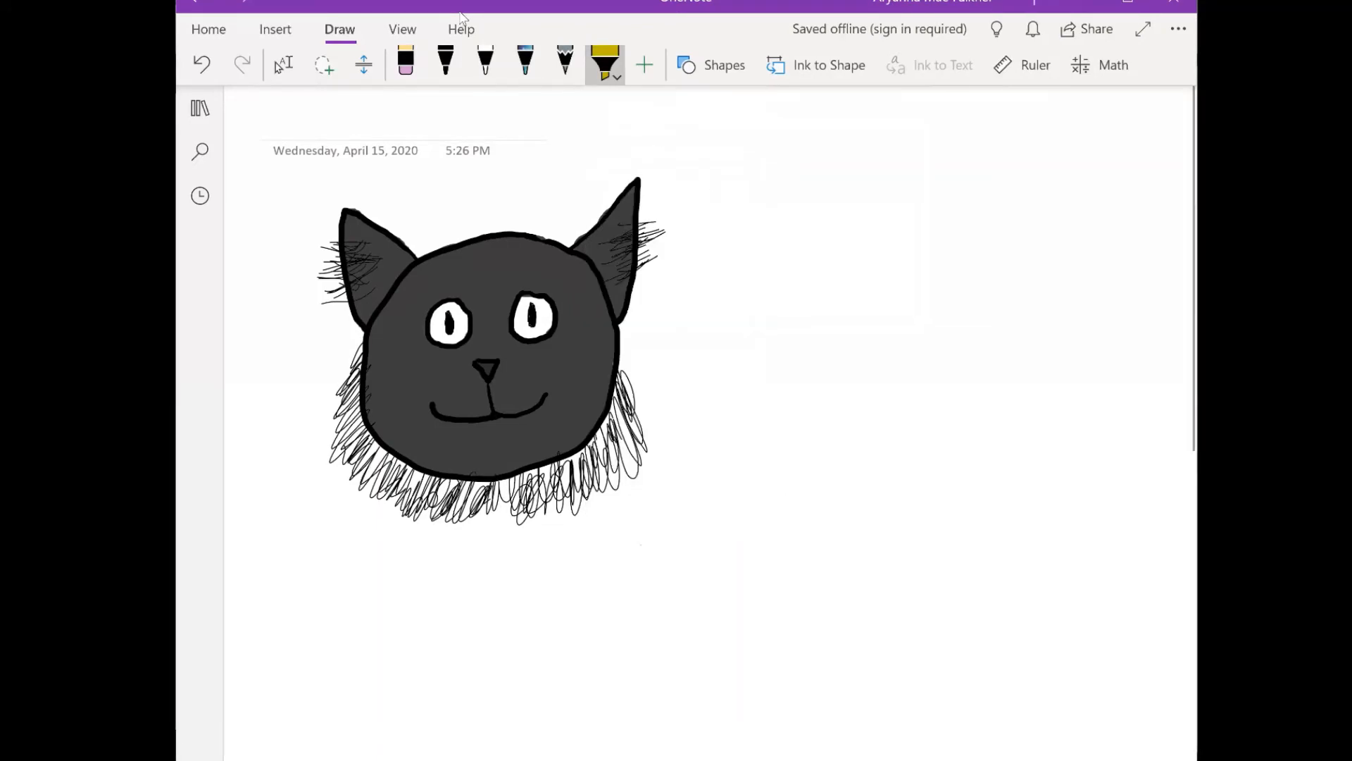
pyautogui.moveTo(441, 314)
pyautogui.mouseDown()
pyautogui.moveTo(455, 310)
pyautogui.moveTo(464, 335)
pyautogui.moveTo(434, 341)
pyautogui.moveTo(463, 319)
pyautogui.mouseUp()
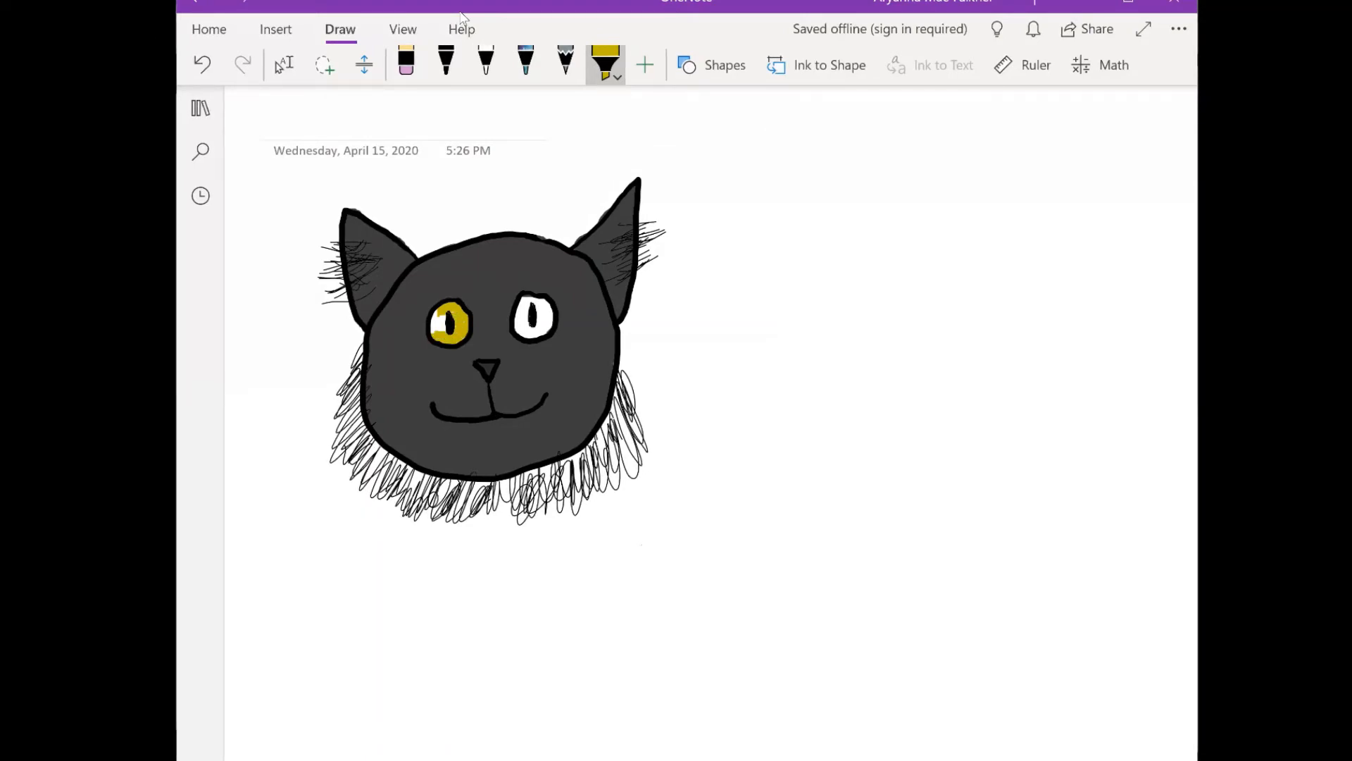
pyautogui.moveTo(436, 312); pyautogui.dragTo(440, 329)
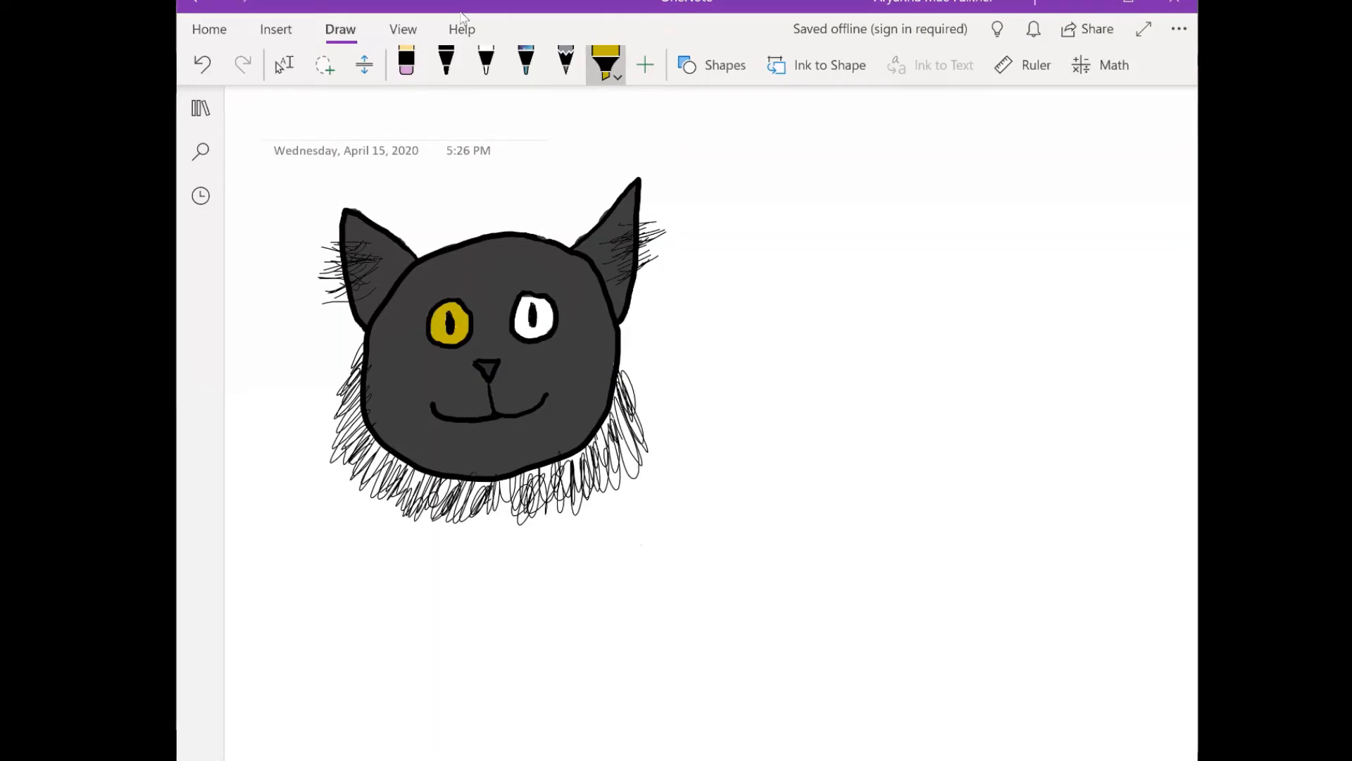
pyautogui.moveTo(525, 308)
pyautogui.mouseDown()
pyautogui.moveTo(540, 310)
pyautogui.moveTo(516, 331)
pyautogui.moveTo(541, 336)
pyautogui.moveTo(552, 319)
pyautogui.moveTo(539, 301)
pyautogui.mouseUp()
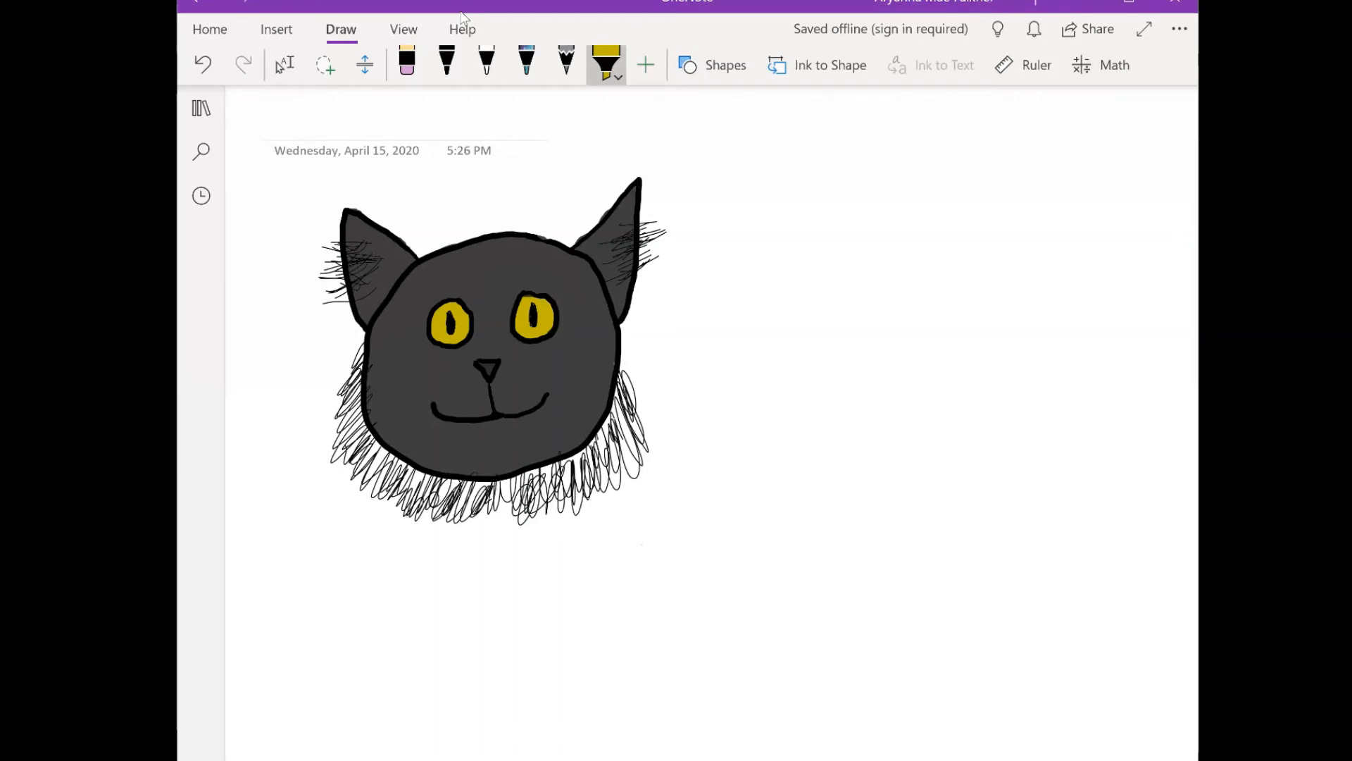
# - Switch the highlighter to the darkest recent grey
pyautogui.click(607, 63)
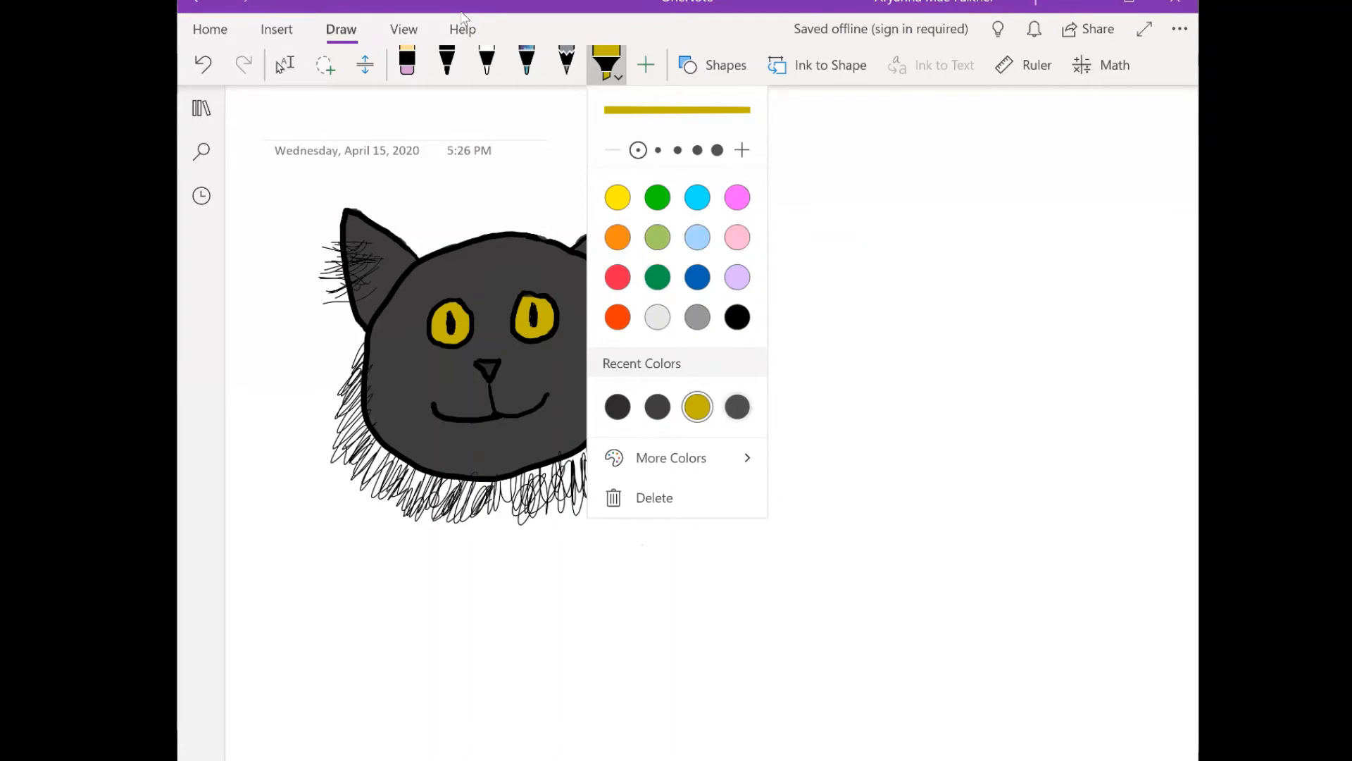
pyautogui.click(618, 407)
pyautogui.click(607, 63)
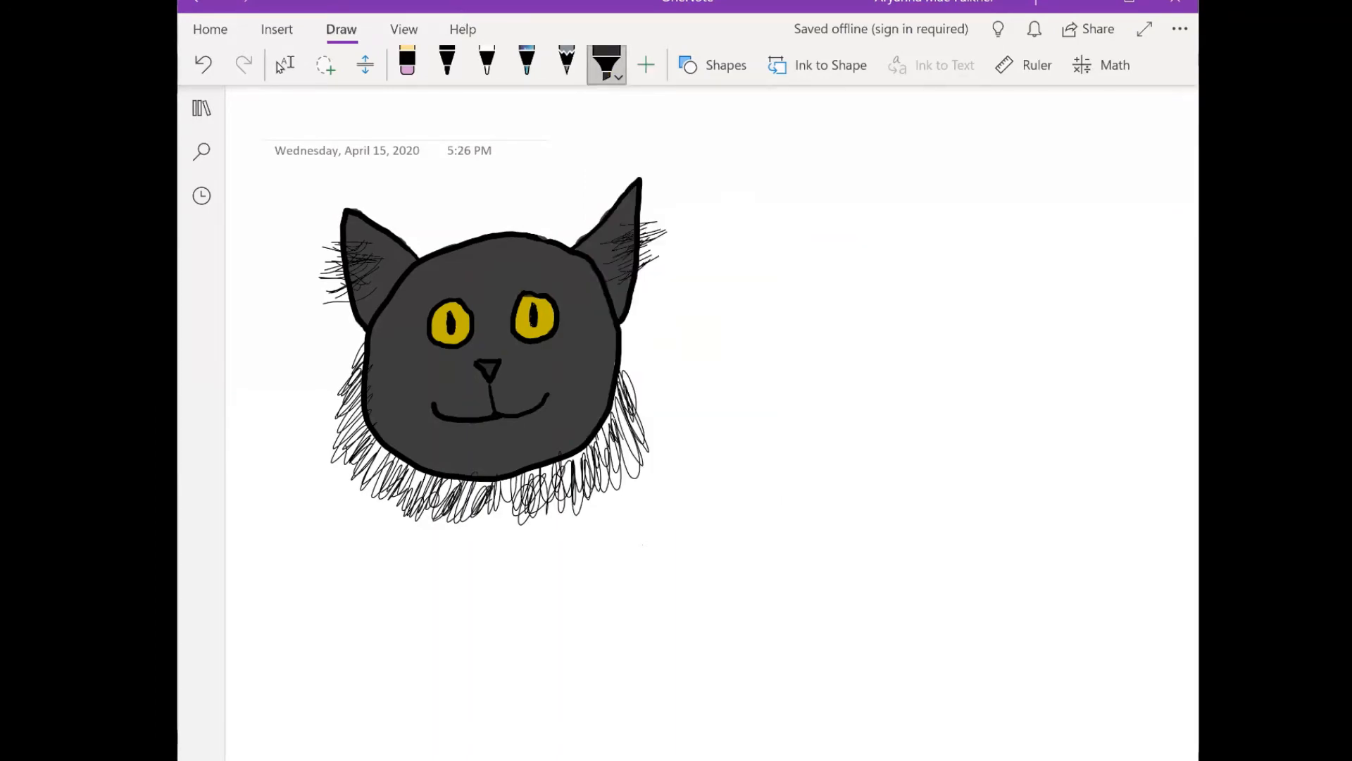
# - Thicken the fur along the left-hand side and bottom of the cat's face with the black pen at its middle thickness
pyautogui.click(447, 64)
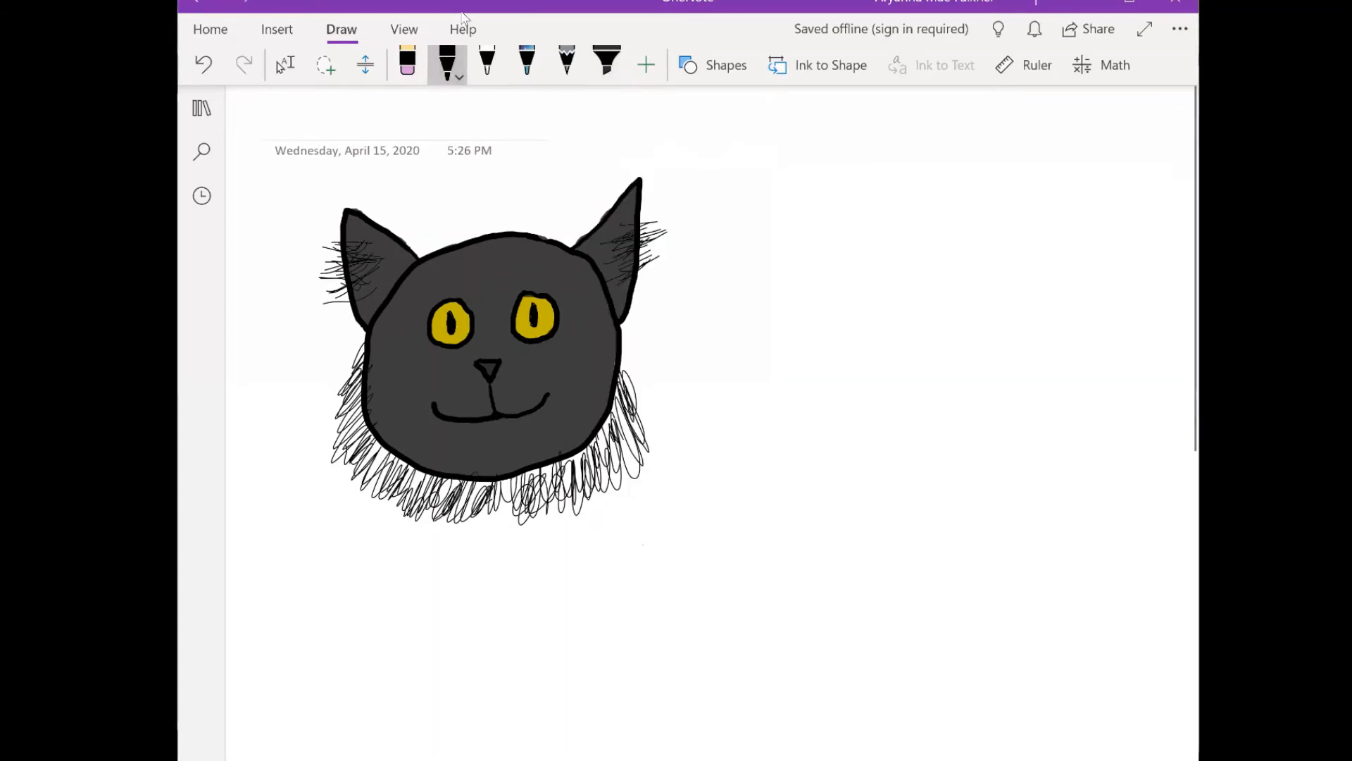
pyautogui.click(457, 69)
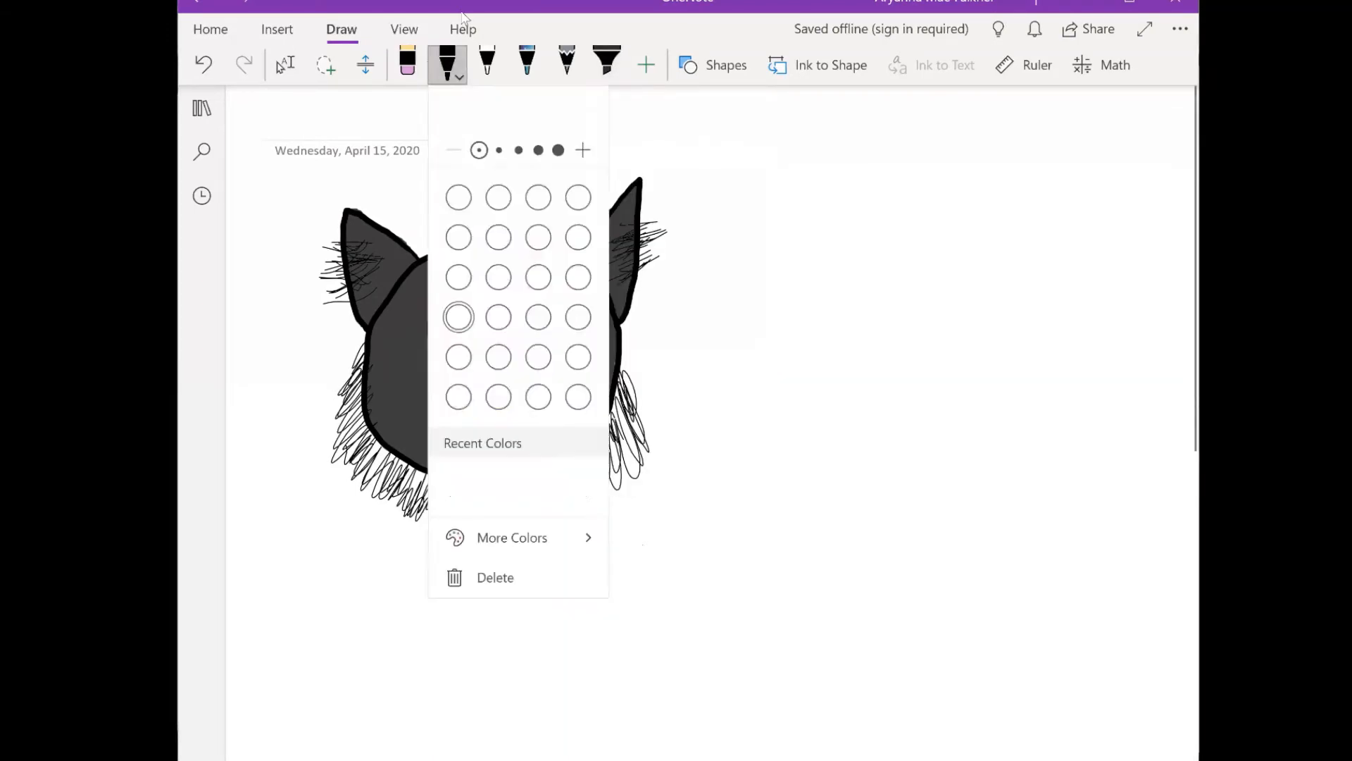
pyautogui.click(519, 150)
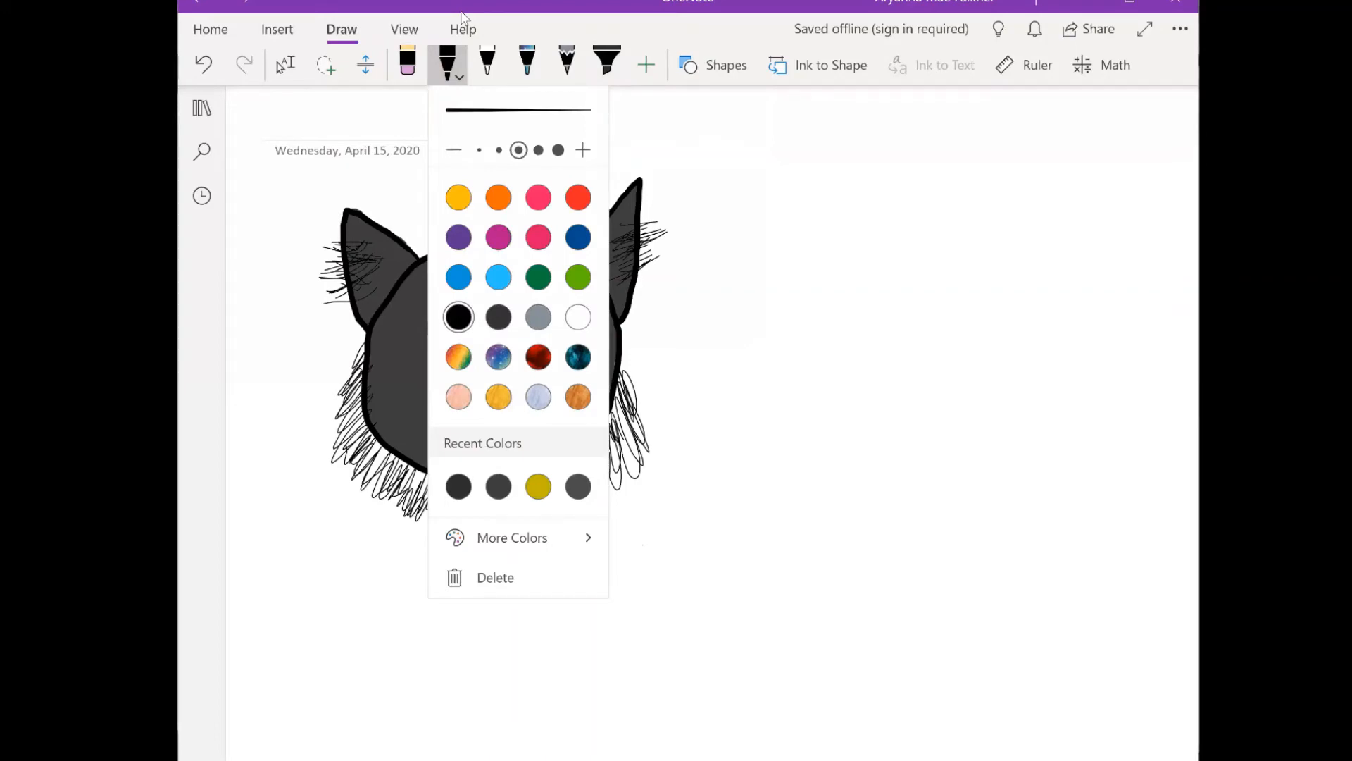
pyautogui.press('Escape')
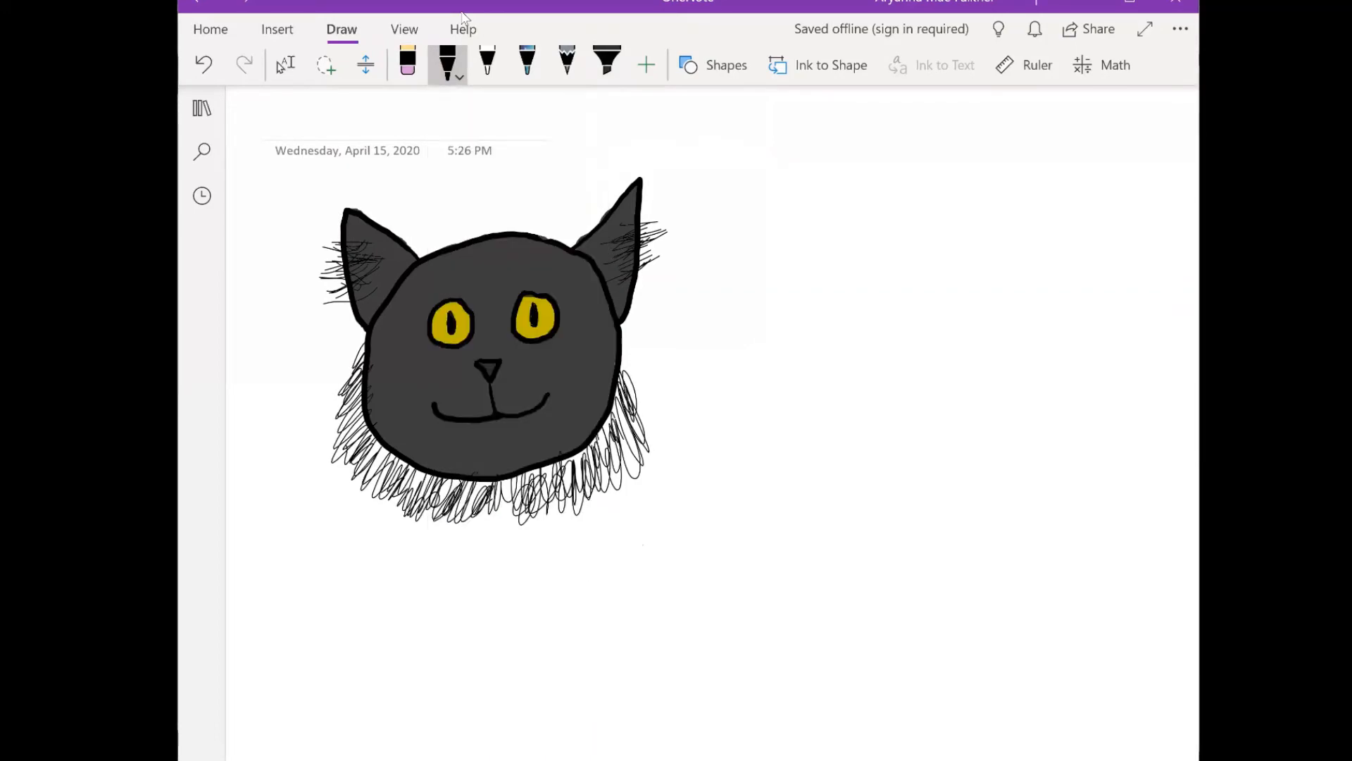
pyautogui.moveTo(363, 358)
pyautogui.mouseDown()
pyautogui.moveTo(333, 408)
pyautogui.moveTo(347, 426)
pyautogui.moveTo(337, 465)
pyautogui.moveTo(402, 503)
pyautogui.moveTo(394, 479)
pyautogui.moveTo(412, 507)
pyautogui.moveTo(423, 465)
pyautogui.moveTo(437, 518)
pyautogui.moveTo(445, 486)
pyautogui.moveTo(465, 521)
pyautogui.moveTo(497, 528)
pyautogui.mouseUp()
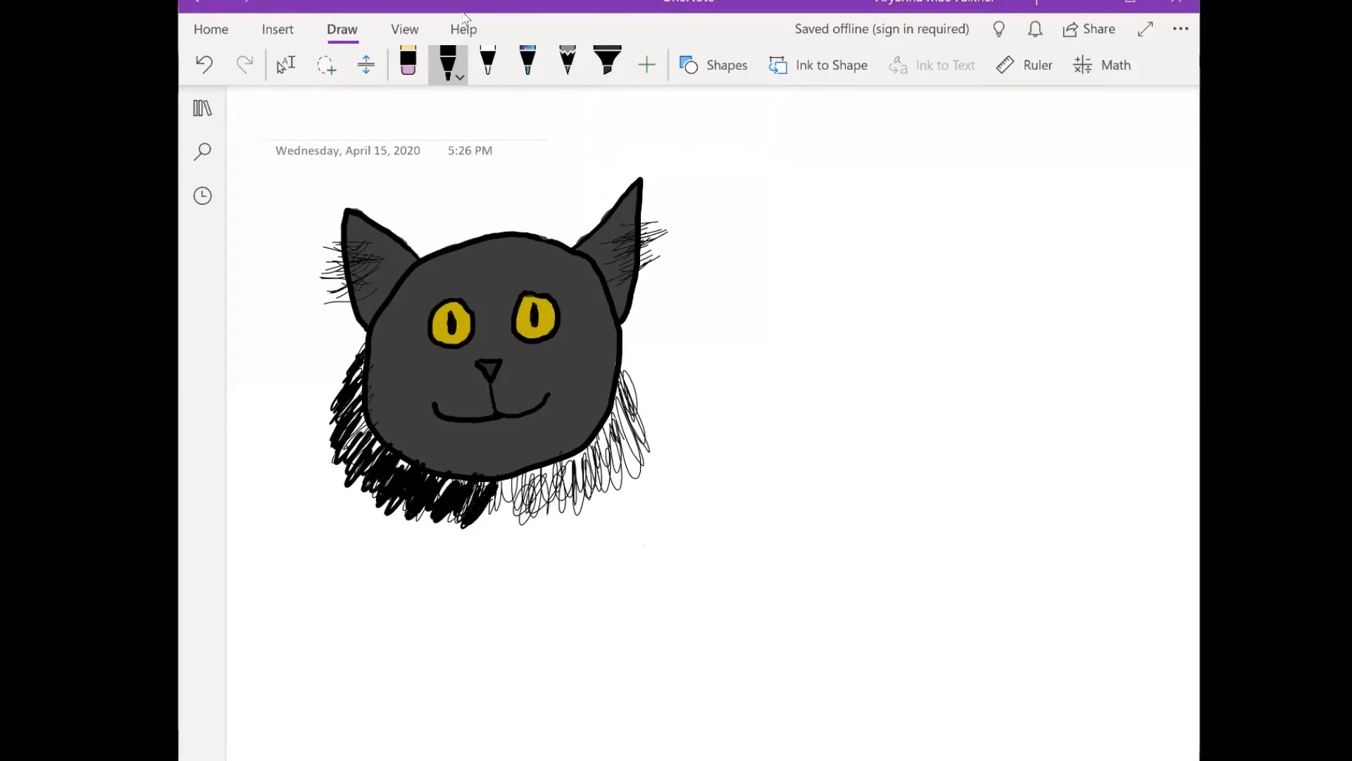
pyautogui.moveTo(490, 483)
pyautogui.mouseDown()
pyautogui.moveTo(511, 521)
pyautogui.moveTo(548, 521)
pyautogui.mouseUp()
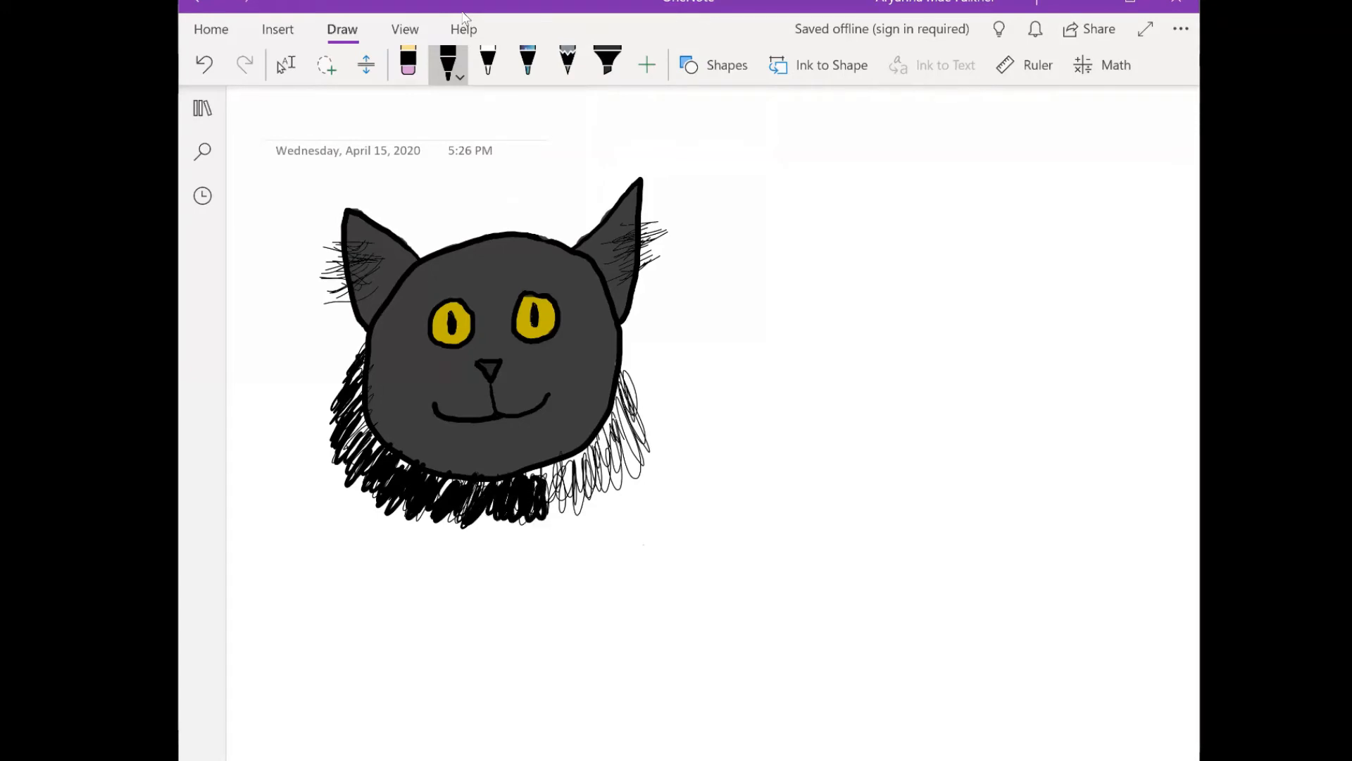
# - Fill in the fur along the lower-right edge and right-hand side of the cat's face with dense black strokes
pyautogui.moveTo(532, 469)
pyautogui.mouseDown()
pyautogui.moveTo(537, 493)
pyautogui.moveTo(581, 514)
pyautogui.mouseUp()
pyautogui.moveTo(570, 458)
pyautogui.mouseDown()
pyautogui.moveTo(560, 529)
pyautogui.moveTo(591, 500)
pyautogui.mouseUp()
pyautogui.moveTo(595, 448); pyautogui.dragTo(607, 485)
pyautogui.moveTo(602, 433)
pyautogui.mouseDown()
pyautogui.moveTo(616, 485)
pyautogui.moveTo(624, 469)
pyautogui.mouseUp()
pyautogui.moveTo(616, 398)
pyautogui.mouseDown()
pyautogui.moveTo(630, 470)
pyautogui.moveTo(620, 420)
pyautogui.mouseUp()
pyautogui.moveTo(627, 427); pyautogui.dragTo(637, 476)
pyautogui.moveTo(623, 395); pyautogui.dragTo(637, 446)
pyautogui.moveTo(620, 376)
pyautogui.mouseDown()
pyautogui.moveTo(639, 433)
pyautogui.moveTo(630, 389)
pyautogui.mouseUp()
pyautogui.moveTo(637, 424); pyautogui.dragTo(642, 465)
pyautogui.moveTo(624, 357); pyautogui.dragTo(652, 437)
pyautogui.moveTo(627, 349); pyautogui.dragTo(659, 465)
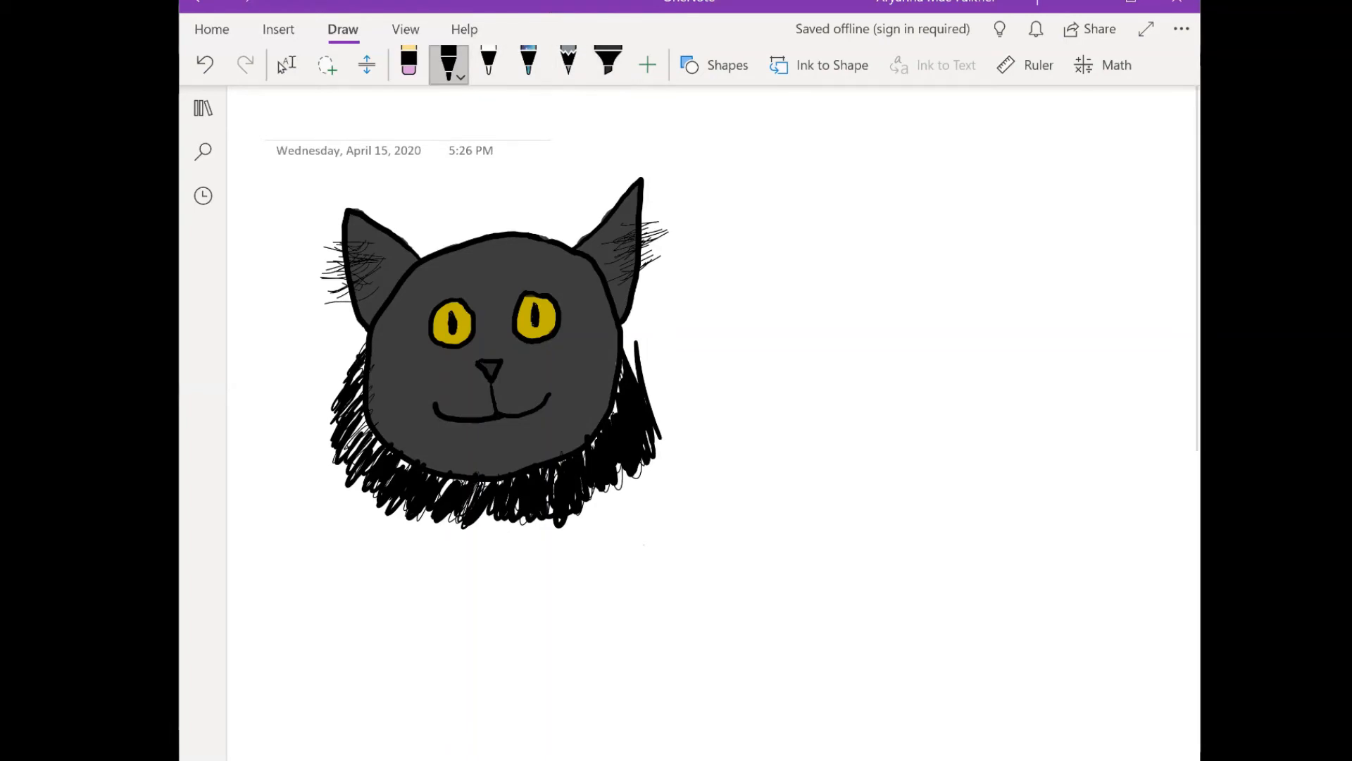
pyautogui.click(449, 63)
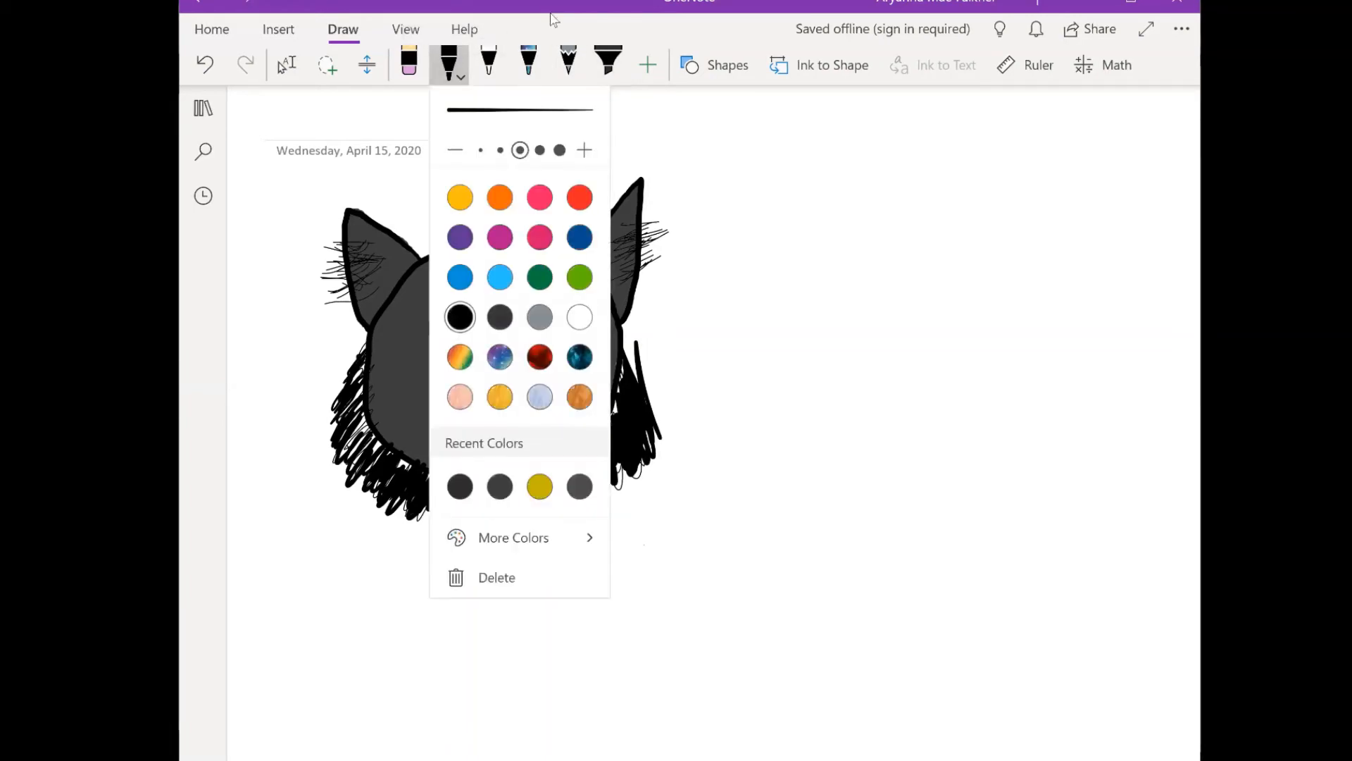
pyautogui.click(554, 20)
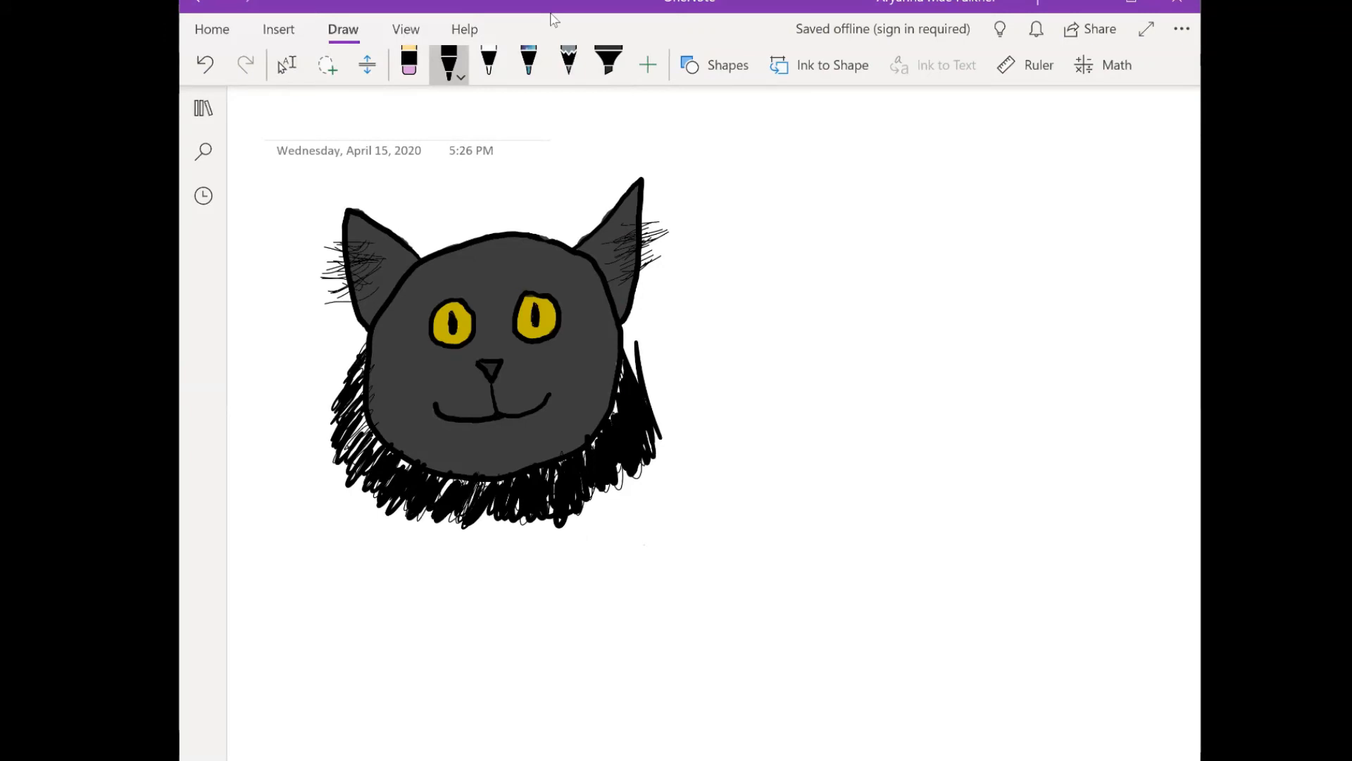
pyautogui.moveTo(942, 246)
pyautogui.mouseDown()
pyautogui.moveTo(895, 237)
pyautogui.moveTo(815, 278)
pyautogui.moveTo(796, 324)
pyautogui.moveTo(801, 384)
pyautogui.moveTo(884, 429)
pyautogui.moveTo(923, 422)
pyautogui.moveTo(975, 370)
pyautogui.moveTo(988, 330)
pyautogui.moveTo(961, 251)
pyautogui.moveTo(906, 238)
pyautogui.moveTo(801, 340)
pyautogui.moveTo(824, 400)
pyautogui.moveTo(865, 425)
pyautogui.moveTo(913, 422)
pyautogui.moveTo(979, 373)
pyautogui.moveTo(988, 348)
pyautogui.moveTo(958, 247)
pyautogui.mouseUp()
pyautogui.click(489, 64)
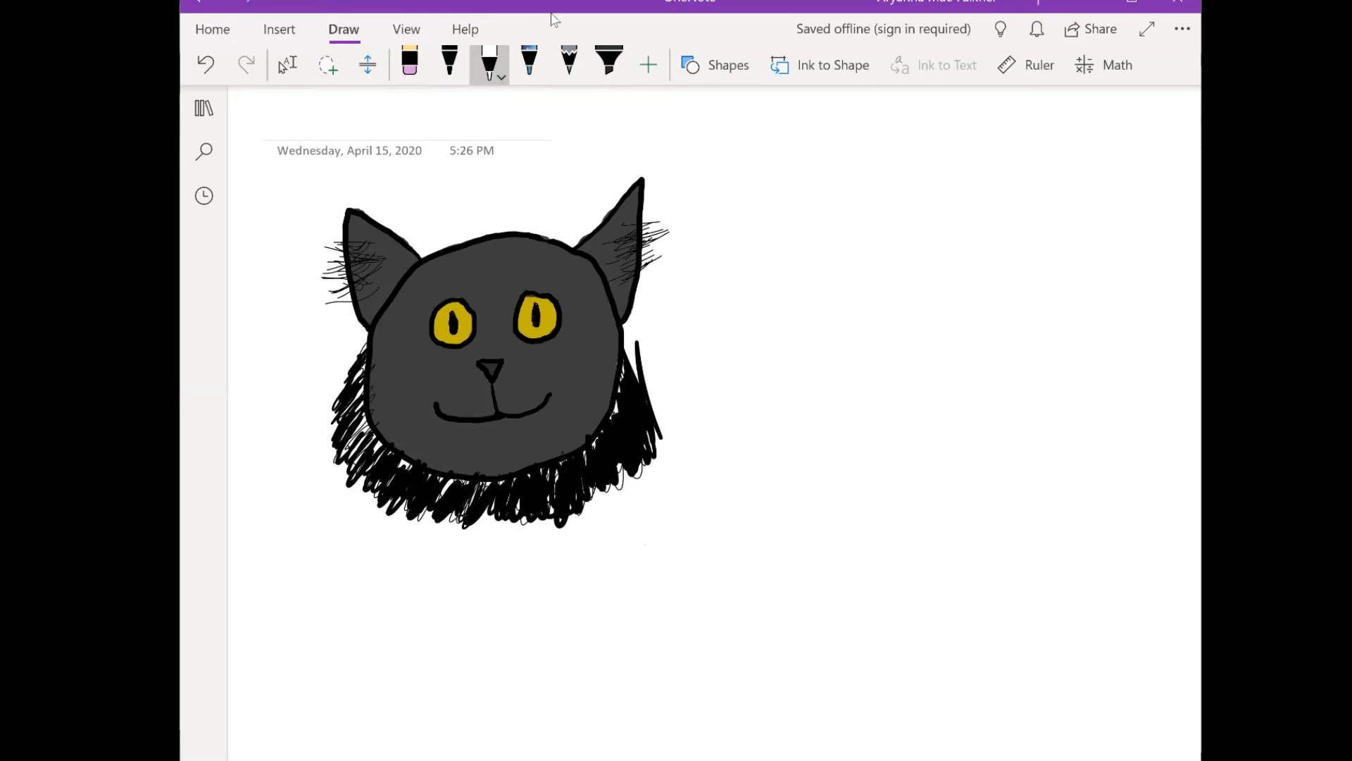
pyautogui.click(450, 64)
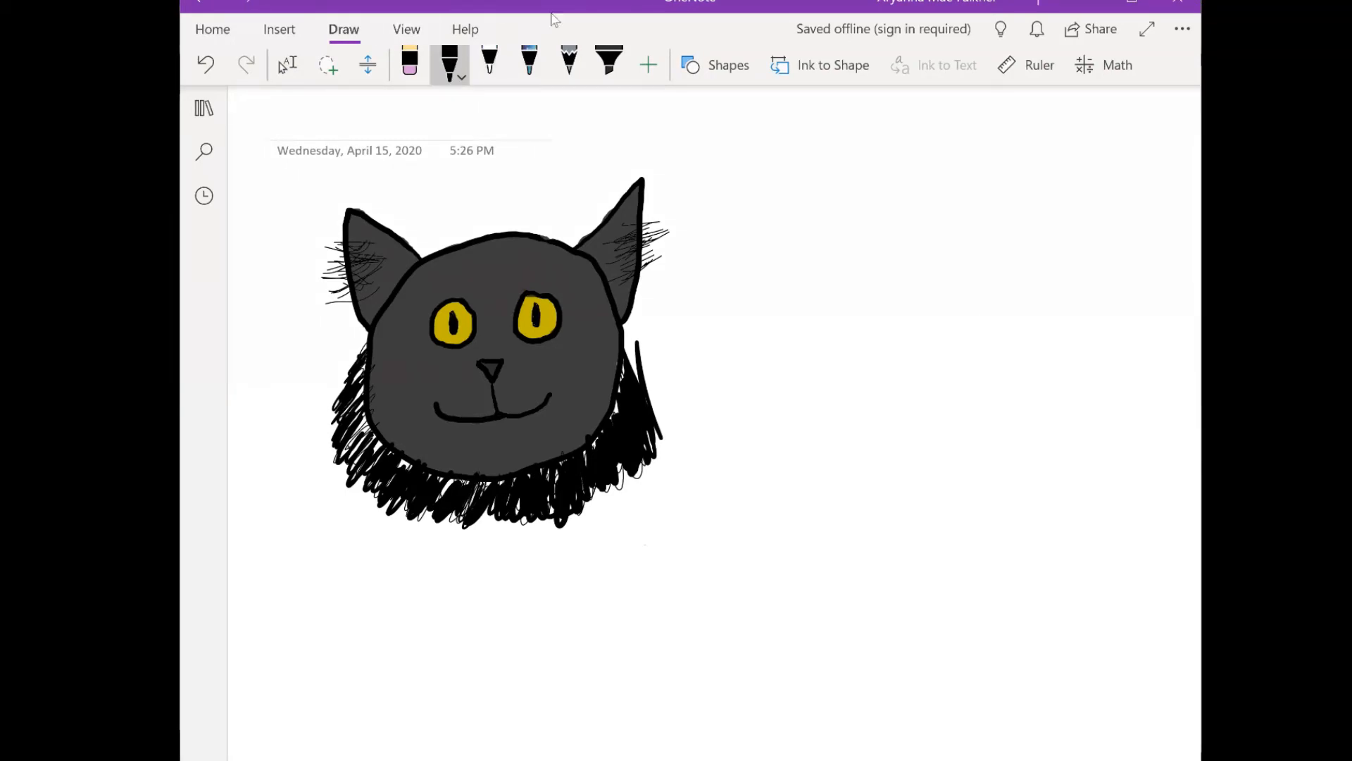
# - Draw a second cat head in black beside the first, with pointed ears and round eyes, covering the left-hand eye's stray line in white
pyautogui.moveTo(950, 233)
pyautogui.mouseDown()
pyautogui.moveTo(917, 233)
pyautogui.moveTo(842, 305)
pyautogui.moveTo(852, 368)
pyautogui.moveTo(933, 447)
pyautogui.moveTo(983, 451)
pyautogui.moveTo(1054, 369)
pyautogui.moveTo(1051, 301)
pyautogui.moveTo(975, 236)
pyautogui.moveTo(870, 233)
pyautogui.moveTo(817, 171)
pyautogui.moveTo(814, 256)
pyautogui.moveTo(839, 311)
pyautogui.mouseUp()
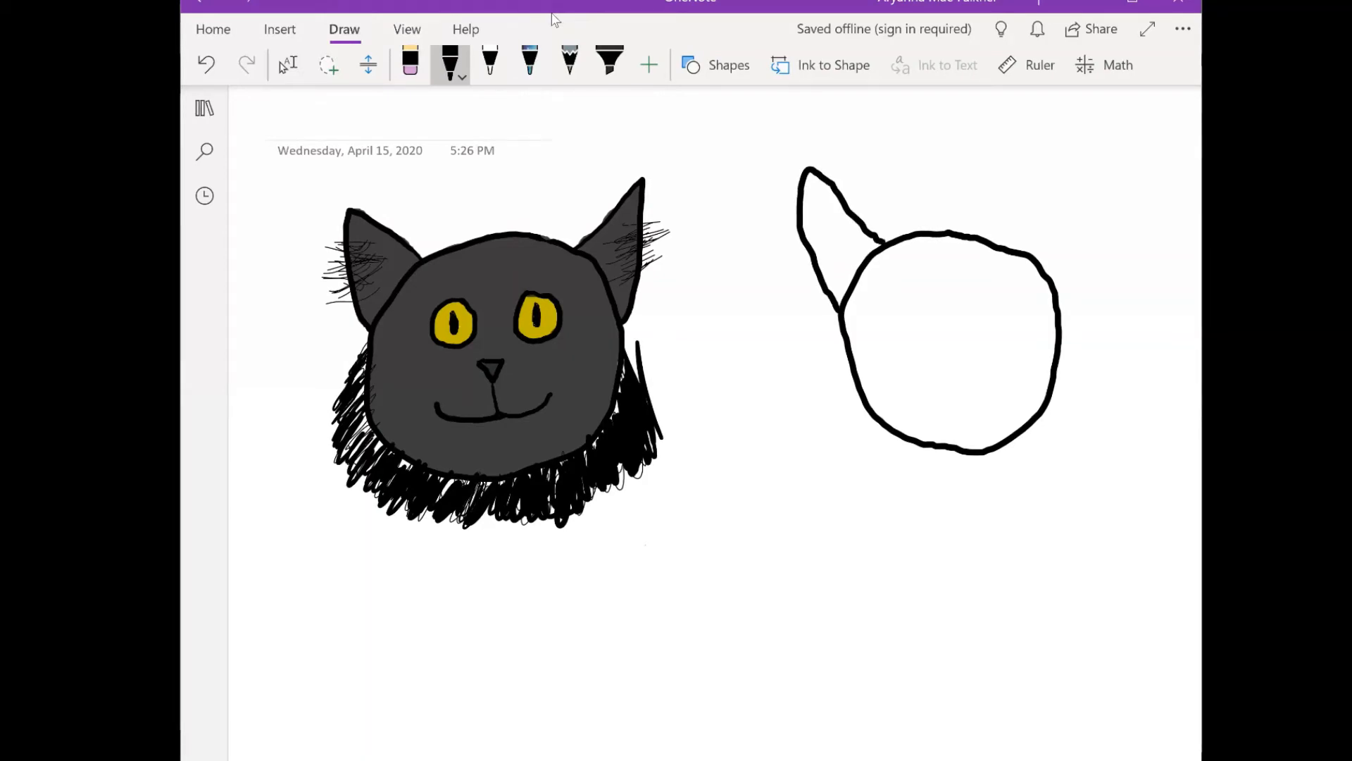
pyautogui.moveTo(995, 248)
pyautogui.mouseDown()
pyautogui.moveTo(1051, 189)
pyautogui.moveTo(1069, 197)
pyautogui.moveTo(1061, 307)
pyautogui.mouseUp()
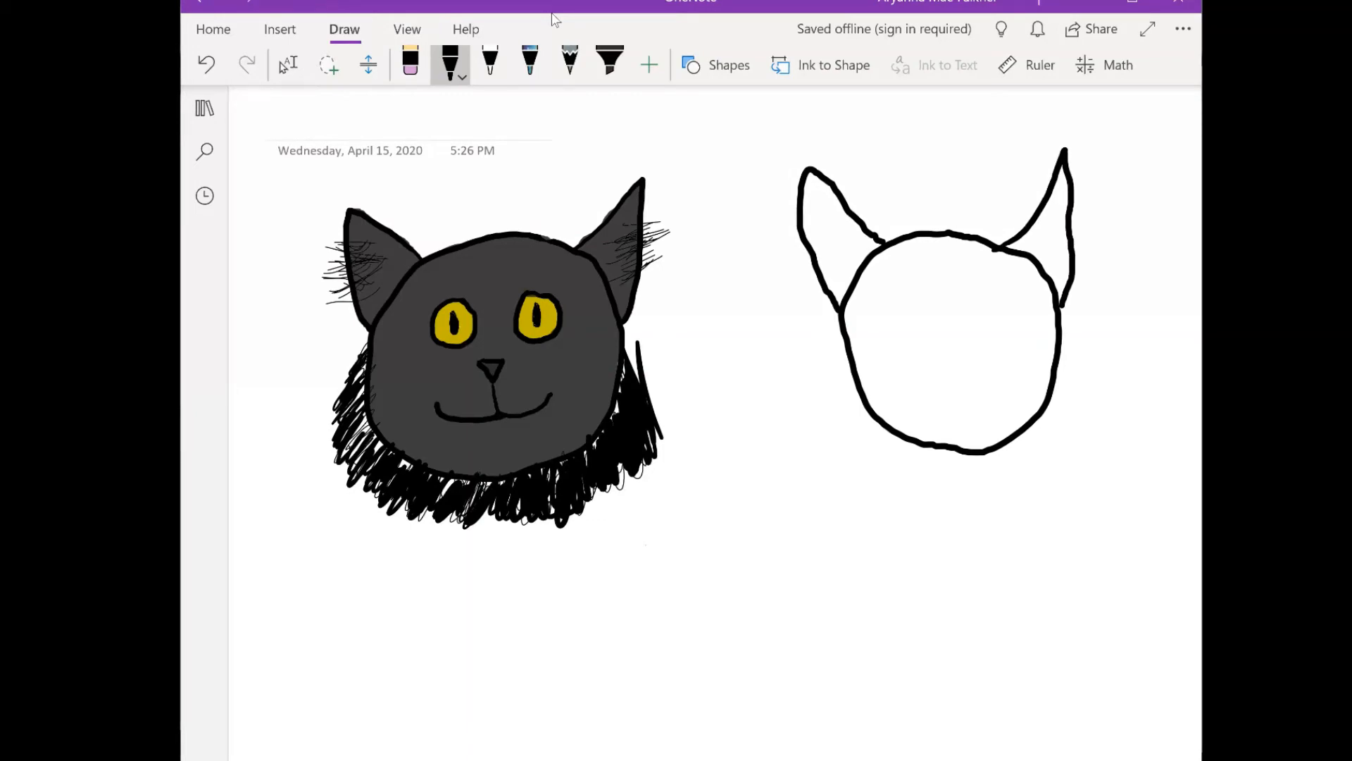
pyautogui.moveTo(916, 293)
pyautogui.mouseDown()
pyautogui.moveTo(889, 313)
pyautogui.moveTo(913, 337)
pyautogui.moveTo(931, 298)
pyautogui.moveTo(906, 288)
pyautogui.mouseUp()
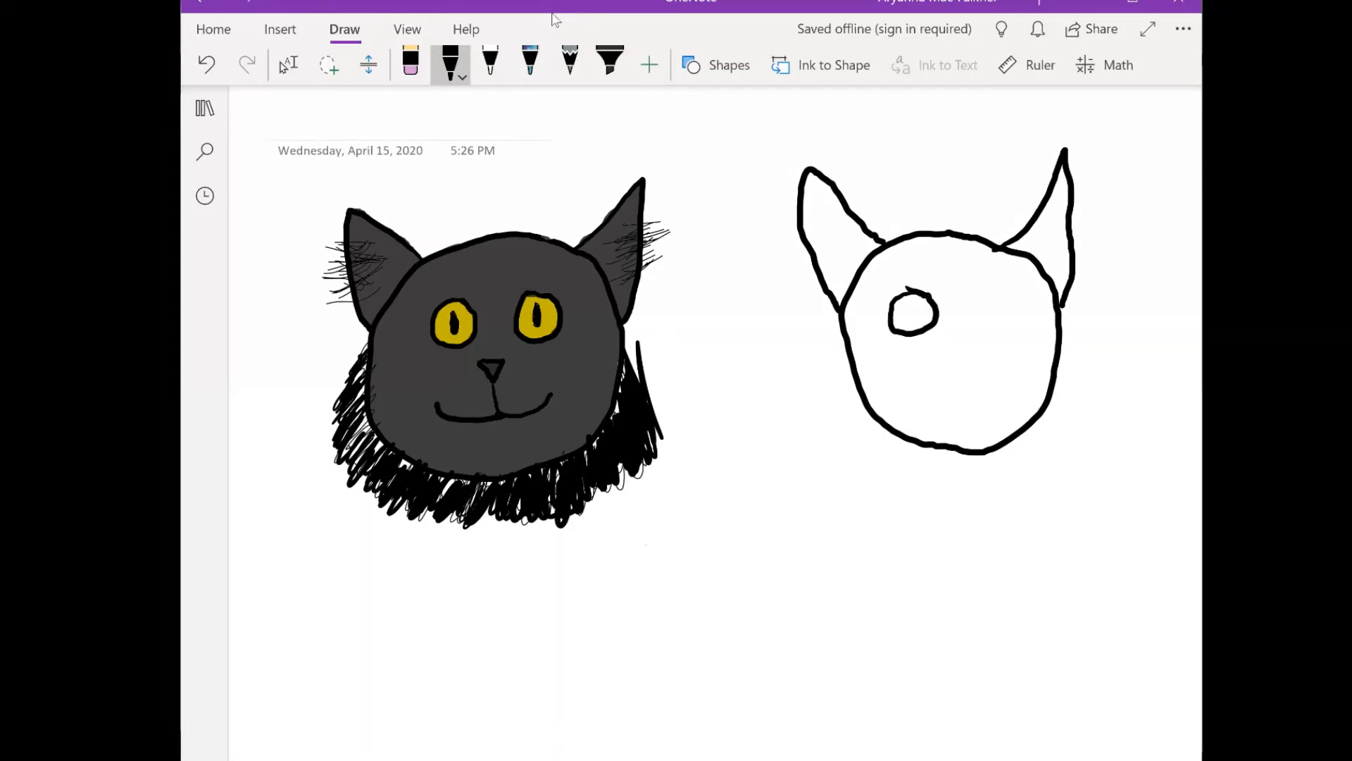
pyautogui.moveTo(1000, 291)
pyautogui.mouseDown()
pyautogui.moveTo(979, 323)
pyautogui.moveTo(1014, 321)
pyautogui.moveTo(995, 289)
pyautogui.mouseUp()
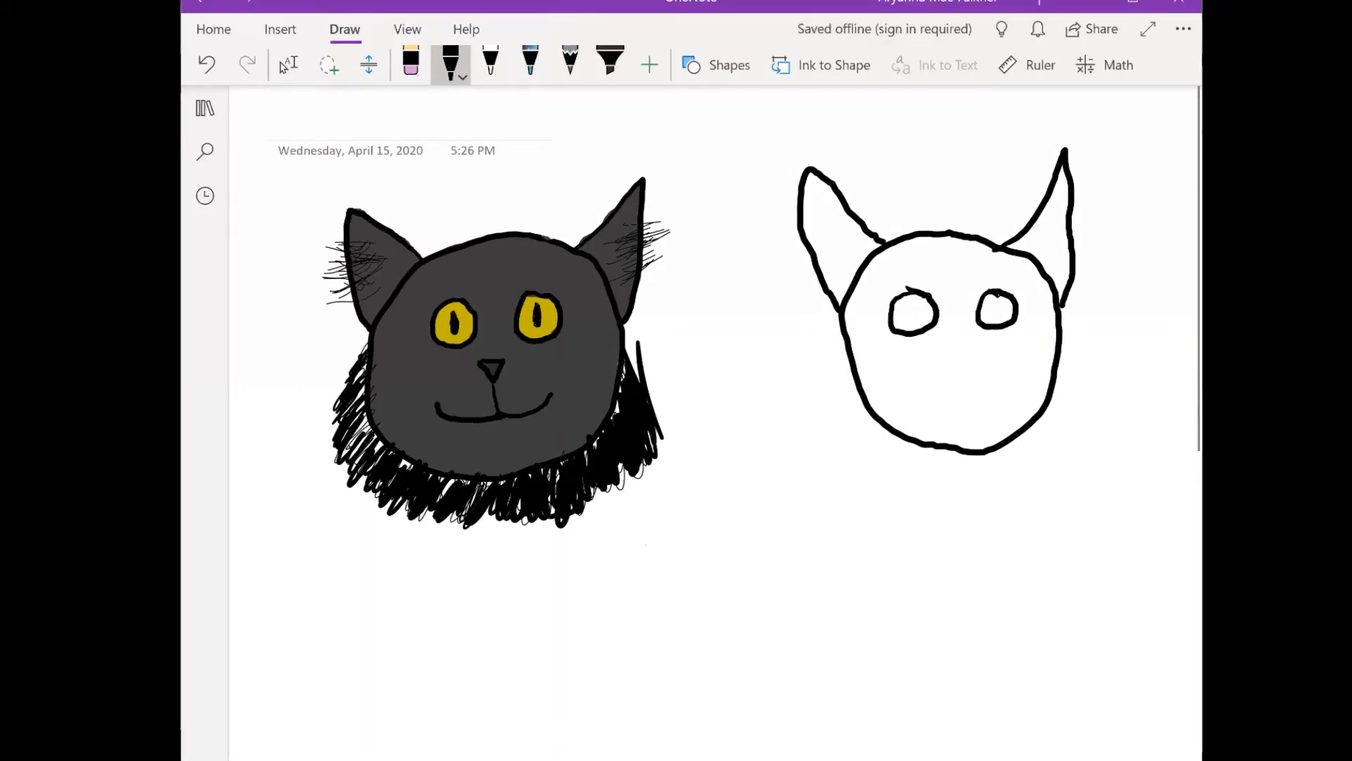
pyautogui.click(491, 63)
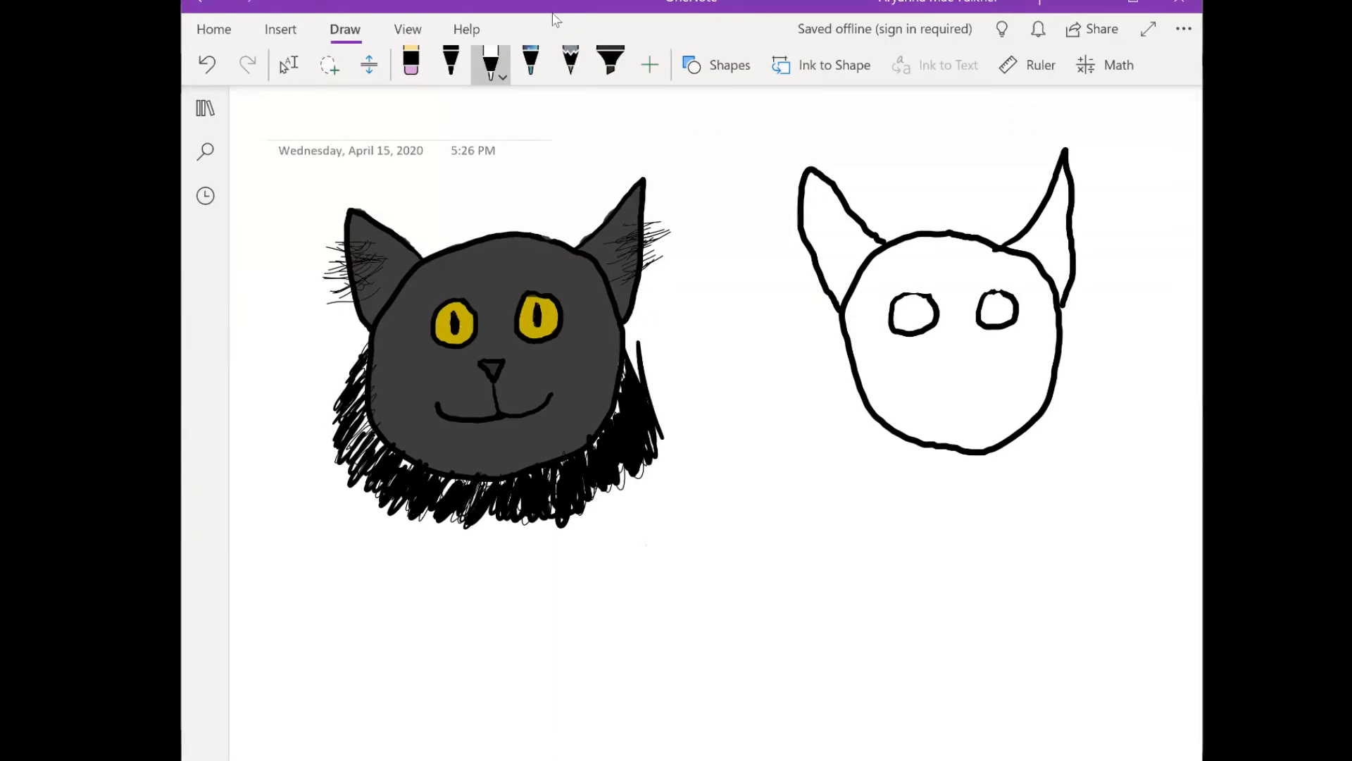
pyautogui.click(466, 28)
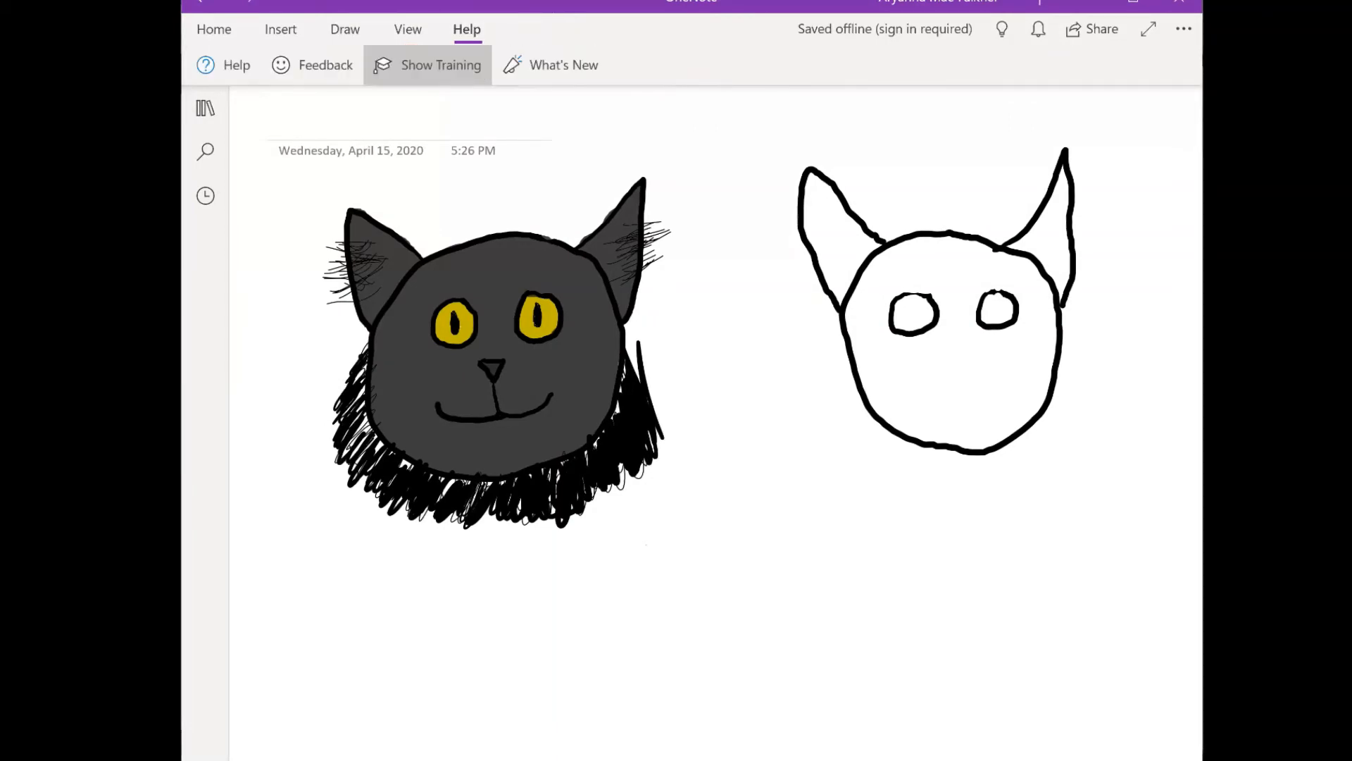
pyautogui.click(427, 65)
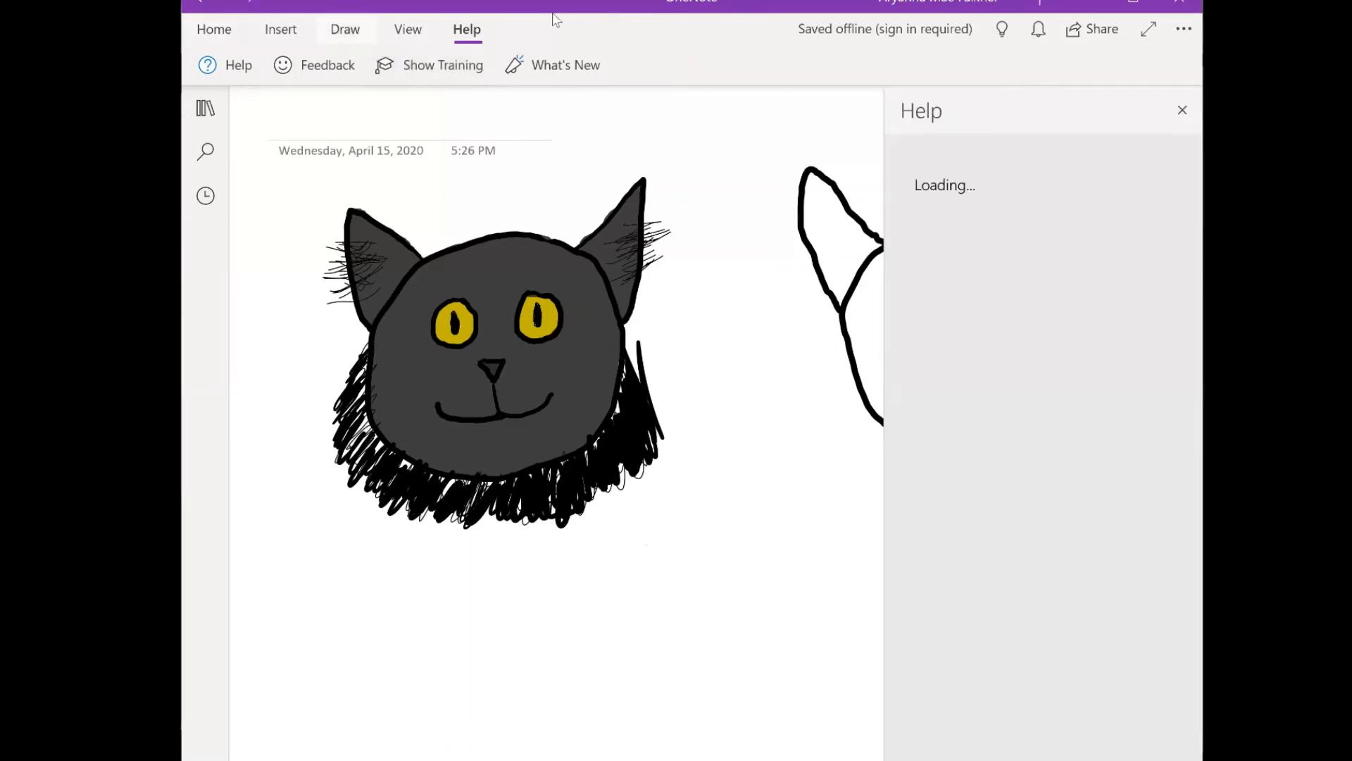
pyautogui.click(345, 29)
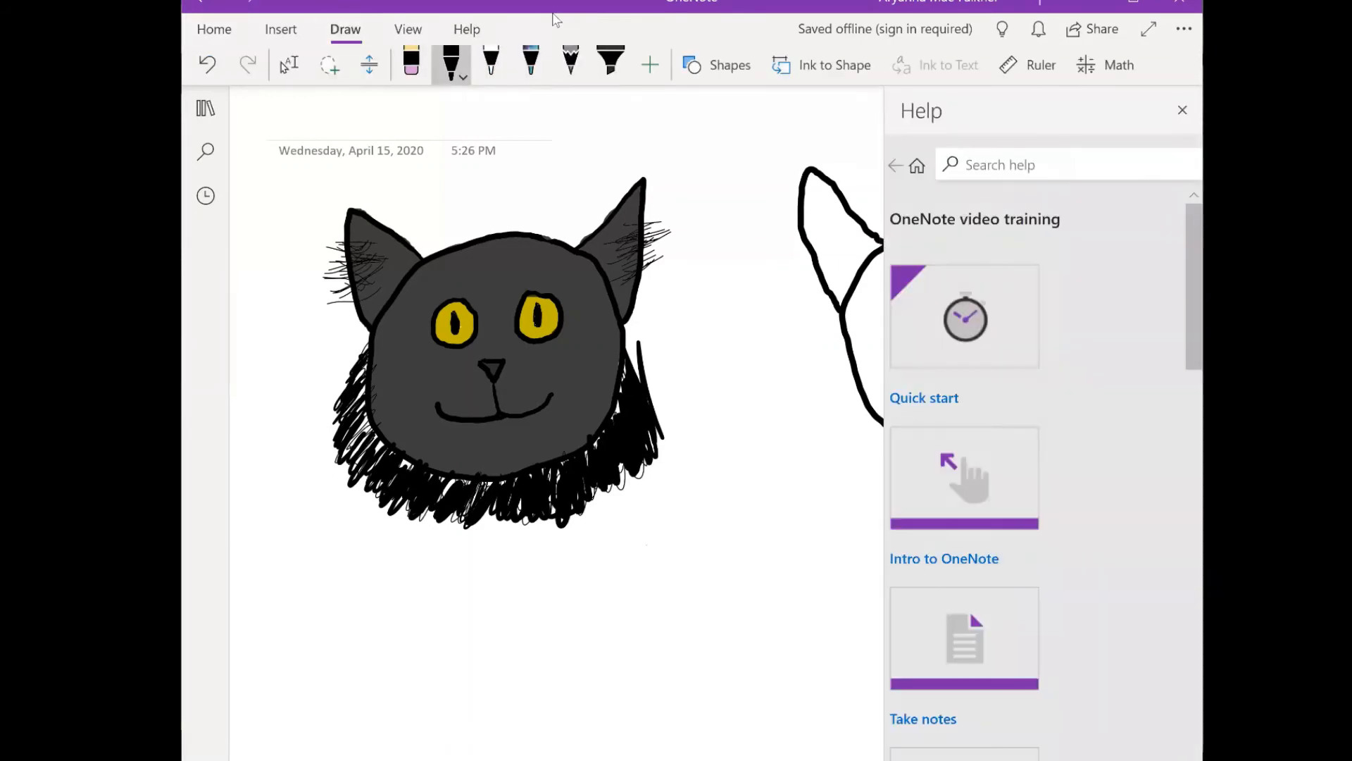
pyautogui.click(1183, 110)
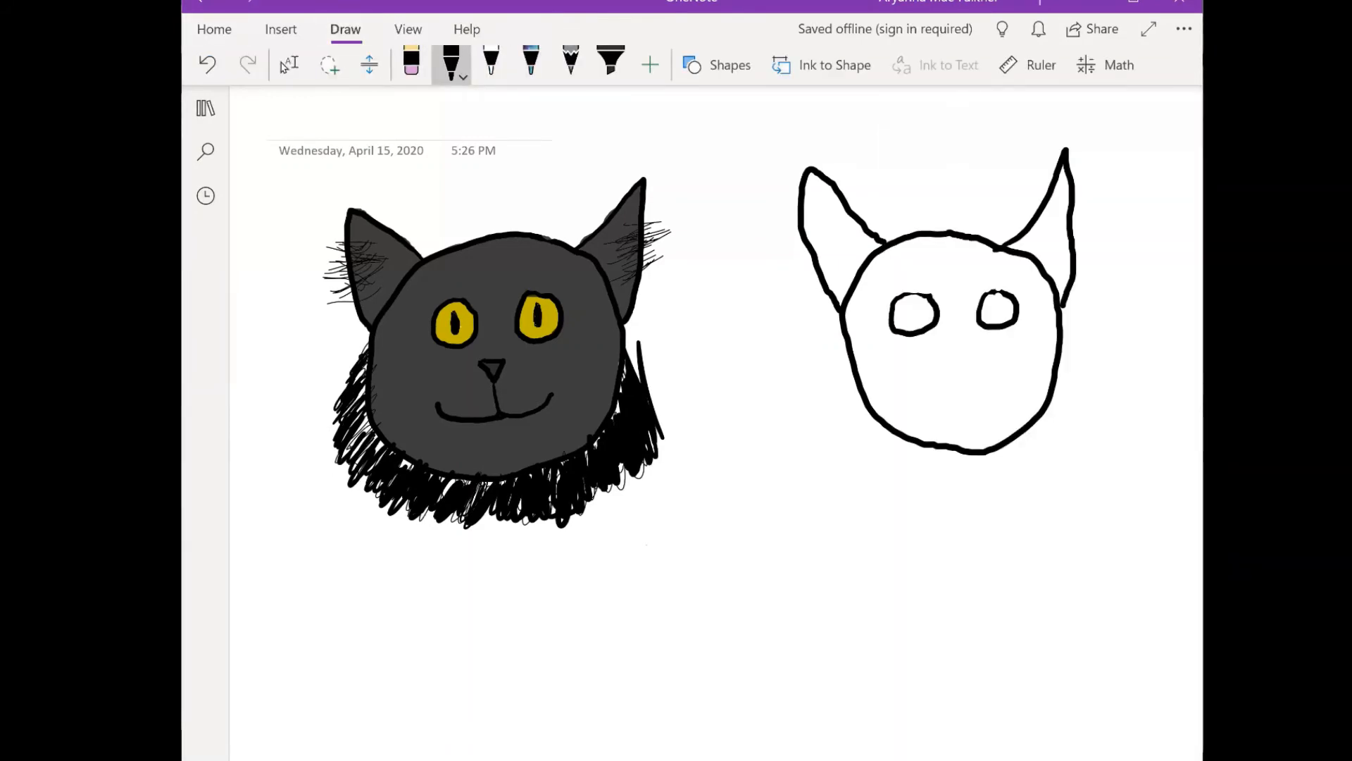
# - Add black slit pupils to both eyes of the second cat and cover the right-hand pupil's overshoot with the white pen
pyautogui.moveTo(914, 303)
pyautogui.mouseDown()
pyautogui.moveTo(913, 321)
pyautogui.moveTo(916, 301)
pyautogui.mouseUp()
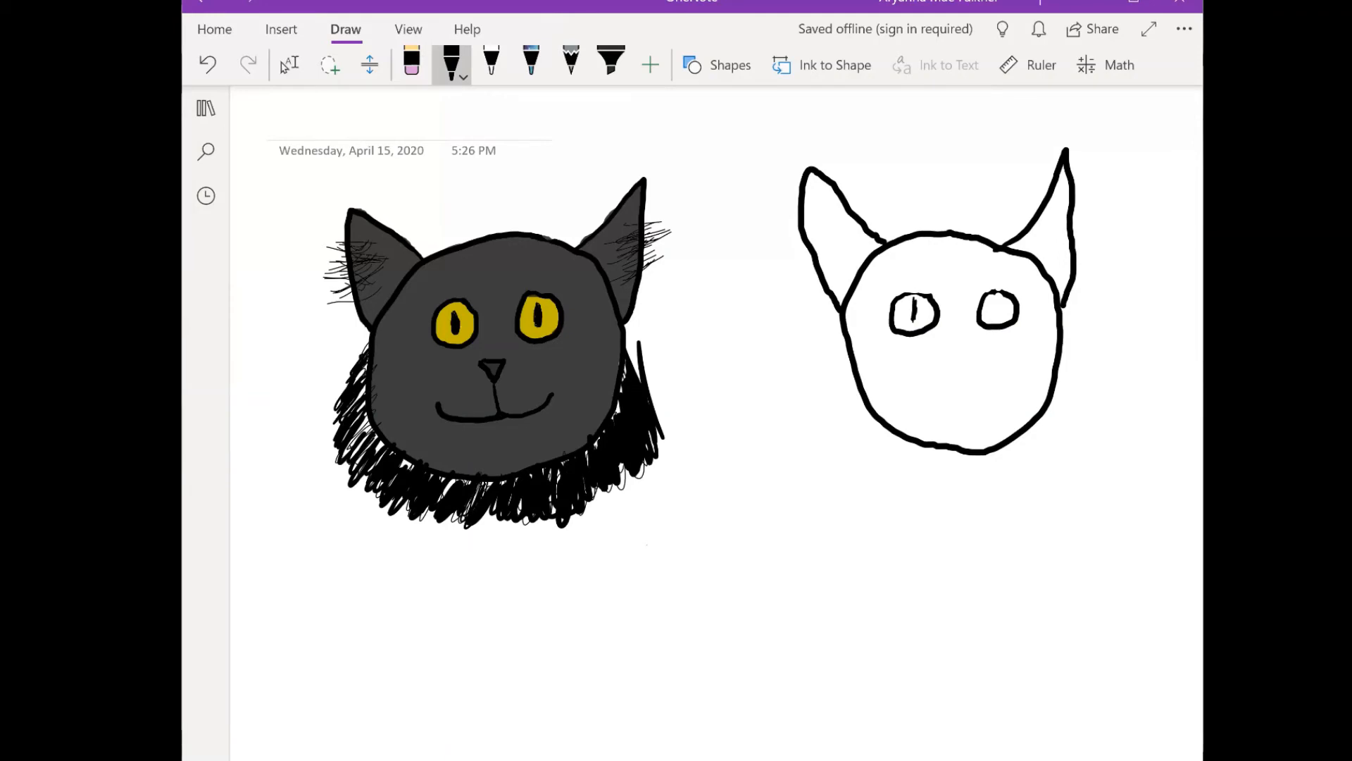
pyautogui.moveTo(999, 299)
pyautogui.mouseDown()
pyautogui.moveTo(996, 315)
pyautogui.moveTo(1000, 284)
pyautogui.moveTo(997, 317)
pyautogui.mouseUp()
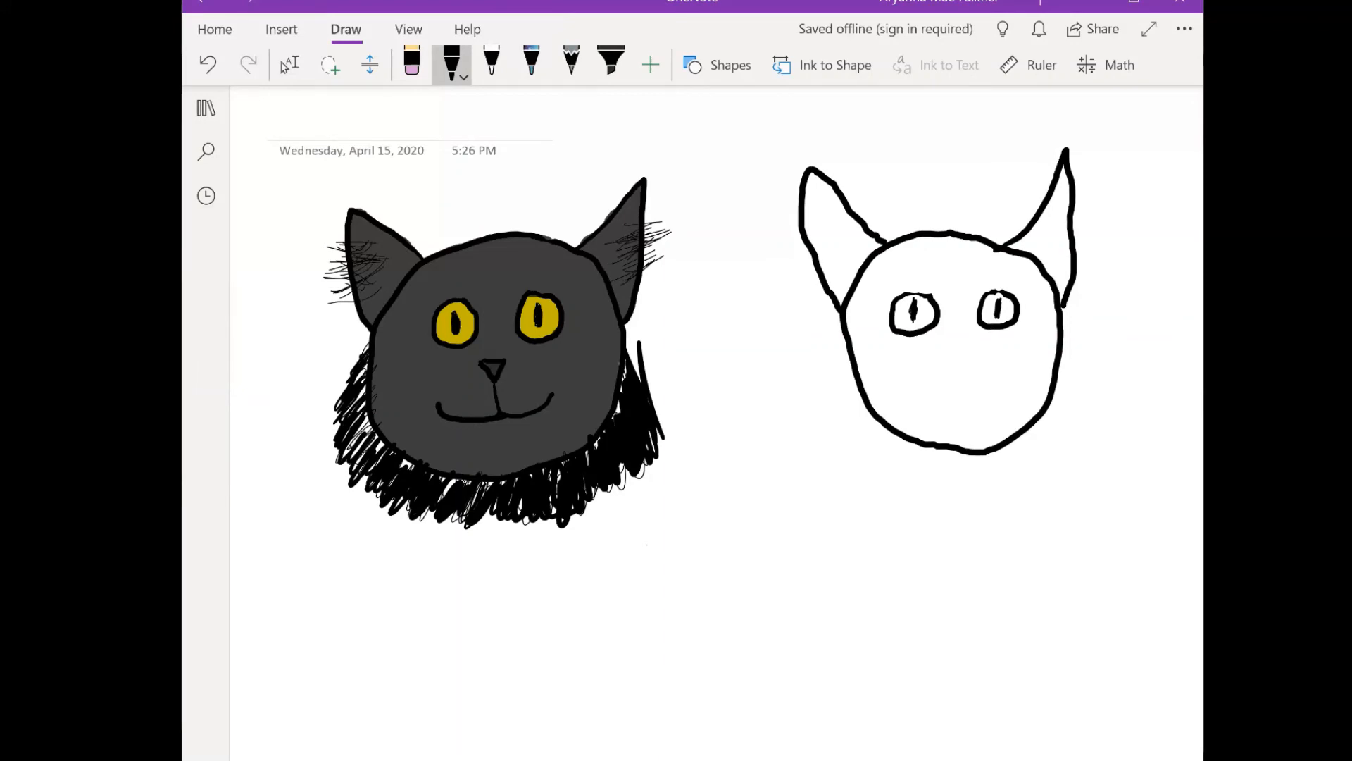
pyautogui.moveTo(995, 301); pyautogui.dragTo(991, 310)
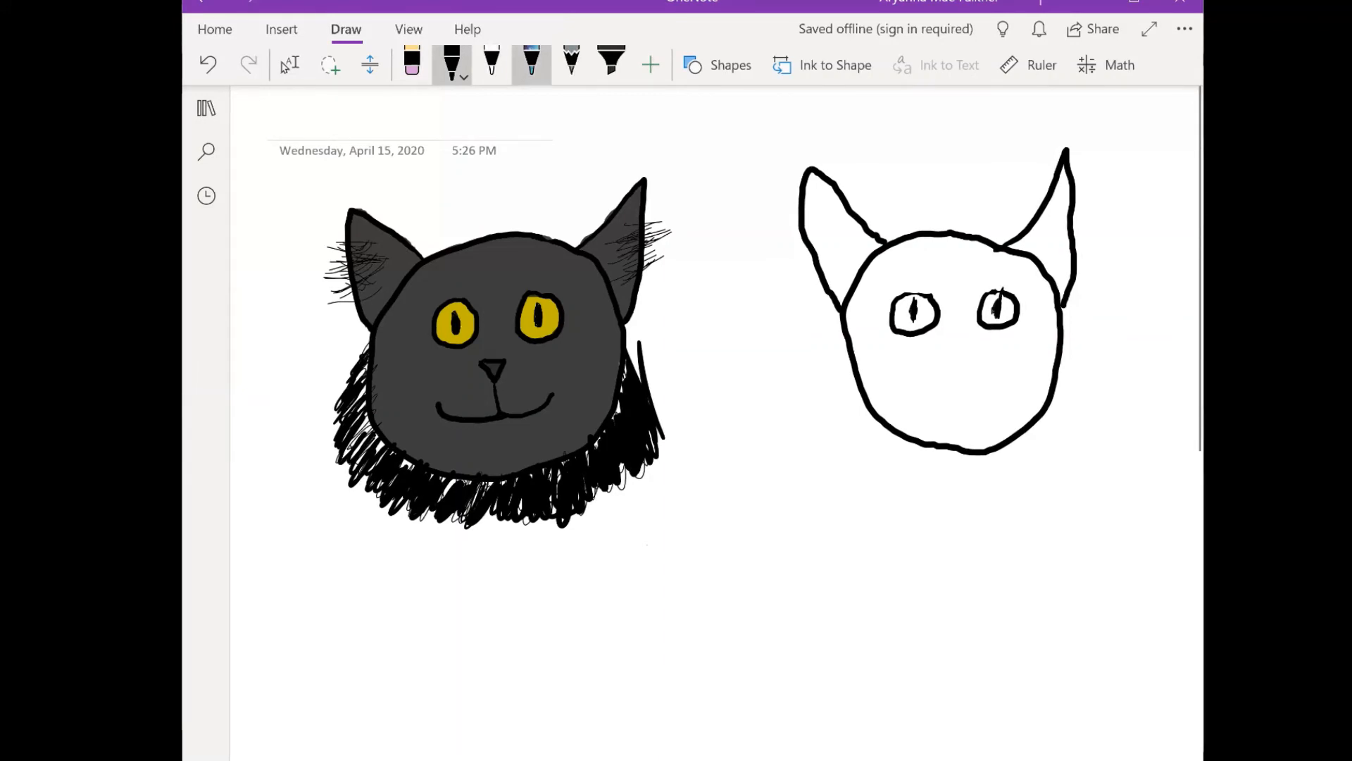
pyautogui.click(451, 64)
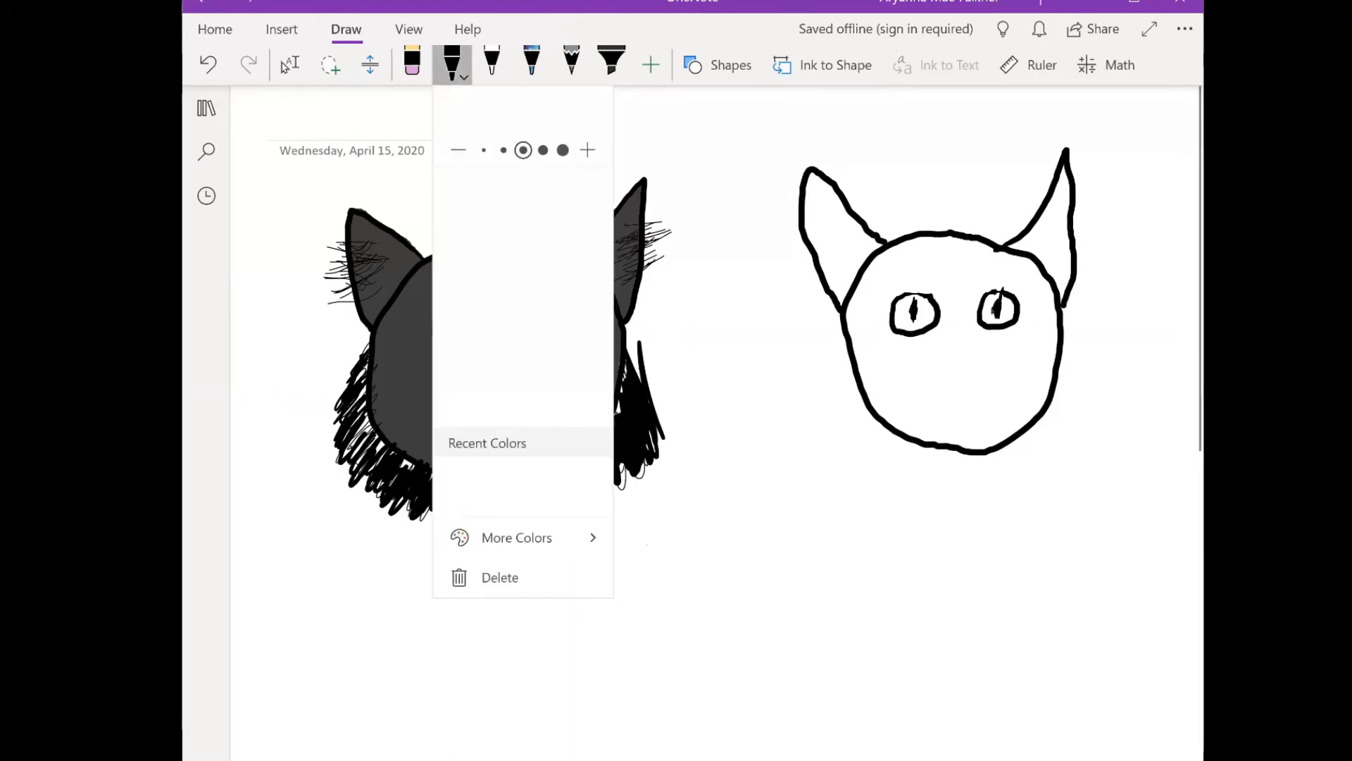
pyautogui.click(492, 63)
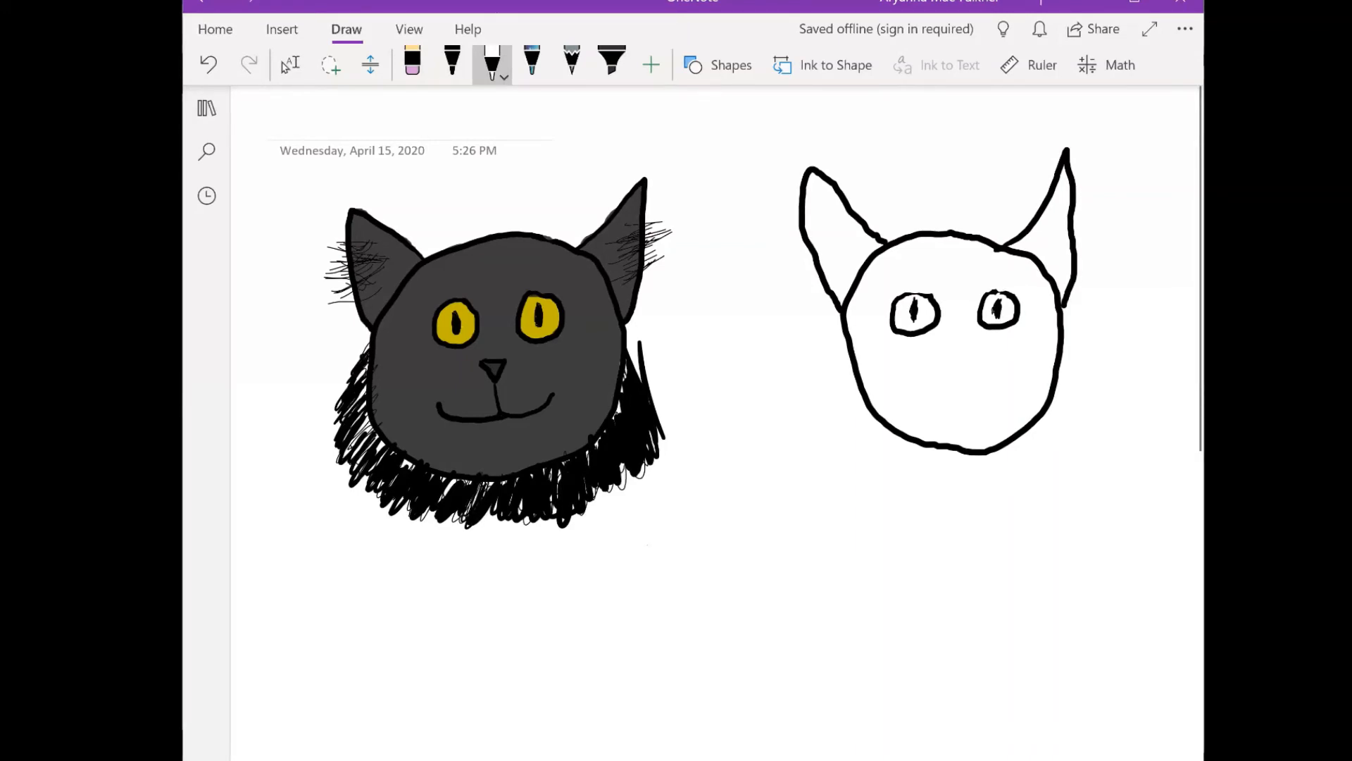
# - Draw a small triangular nose and a curved smiling mouth in black on the second cat's face
pyautogui.click(452, 65)
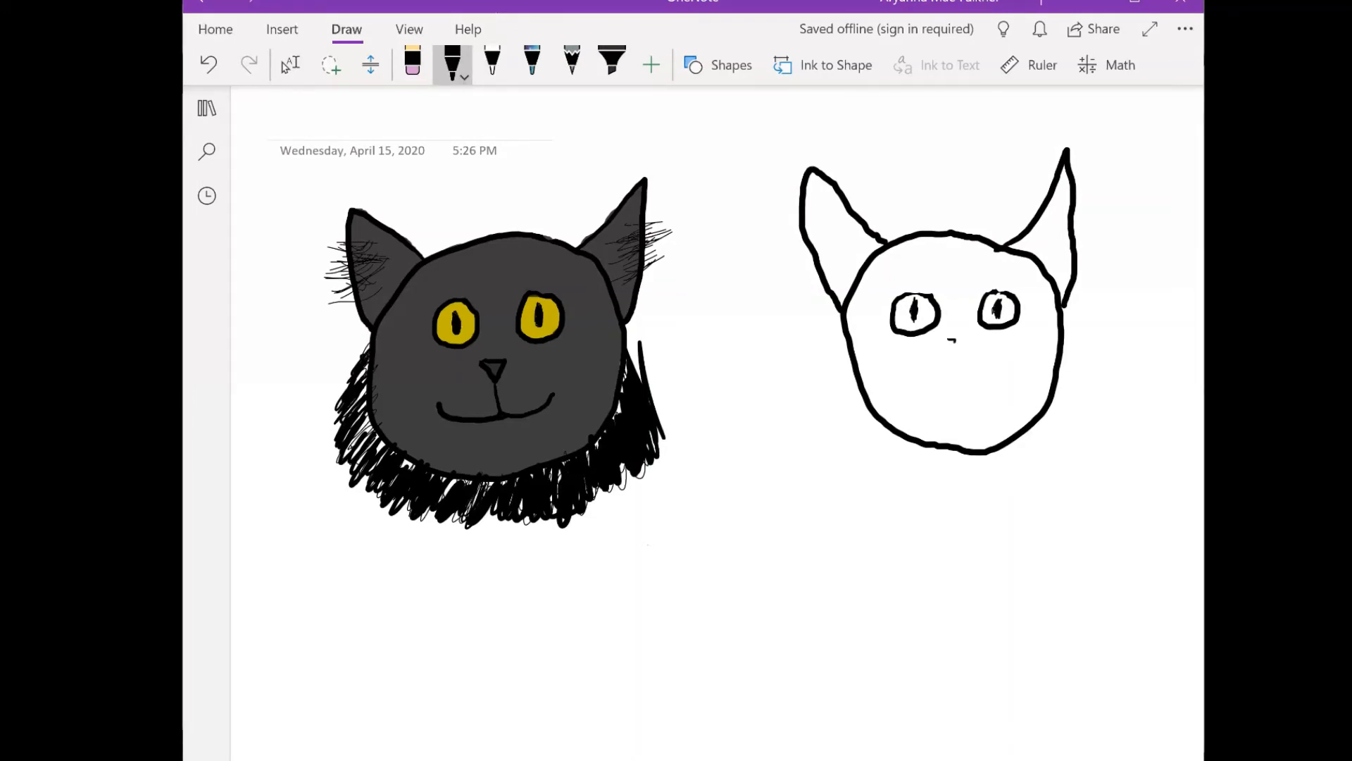
pyautogui.moveTo(955, 341)
pyautogui.mouseDown()
pyautogui.moveTo(968, 343)
pyautogui.moveTo(949, 341)
pyautogui.moveTo(962, 387)
pyautogui.moveTo(1004, 375)
pyautogui.moveTo(914, 386)
pyautogui.mouseUp()
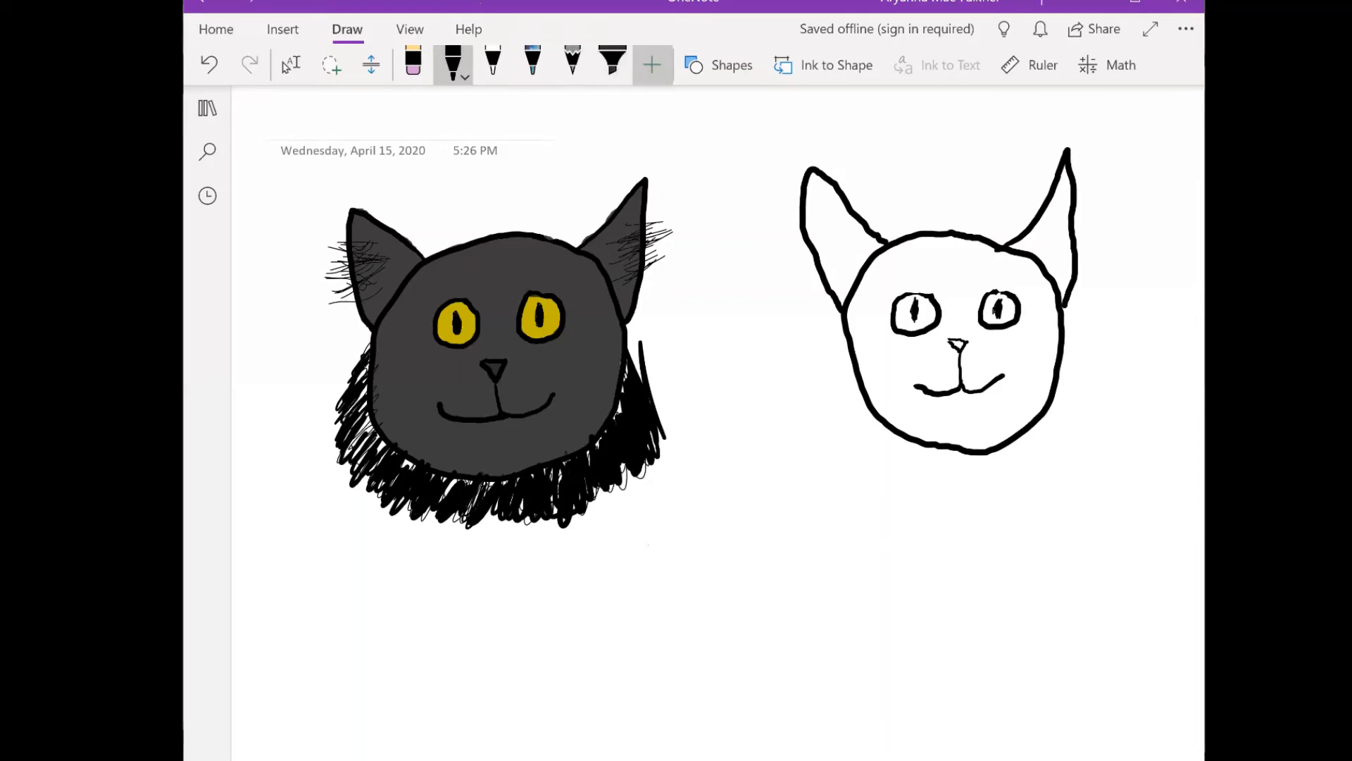
# - Set the highlighter to a custom tan from the bottom row of the orange-yellow shades
pyautogui.click(613, 63)
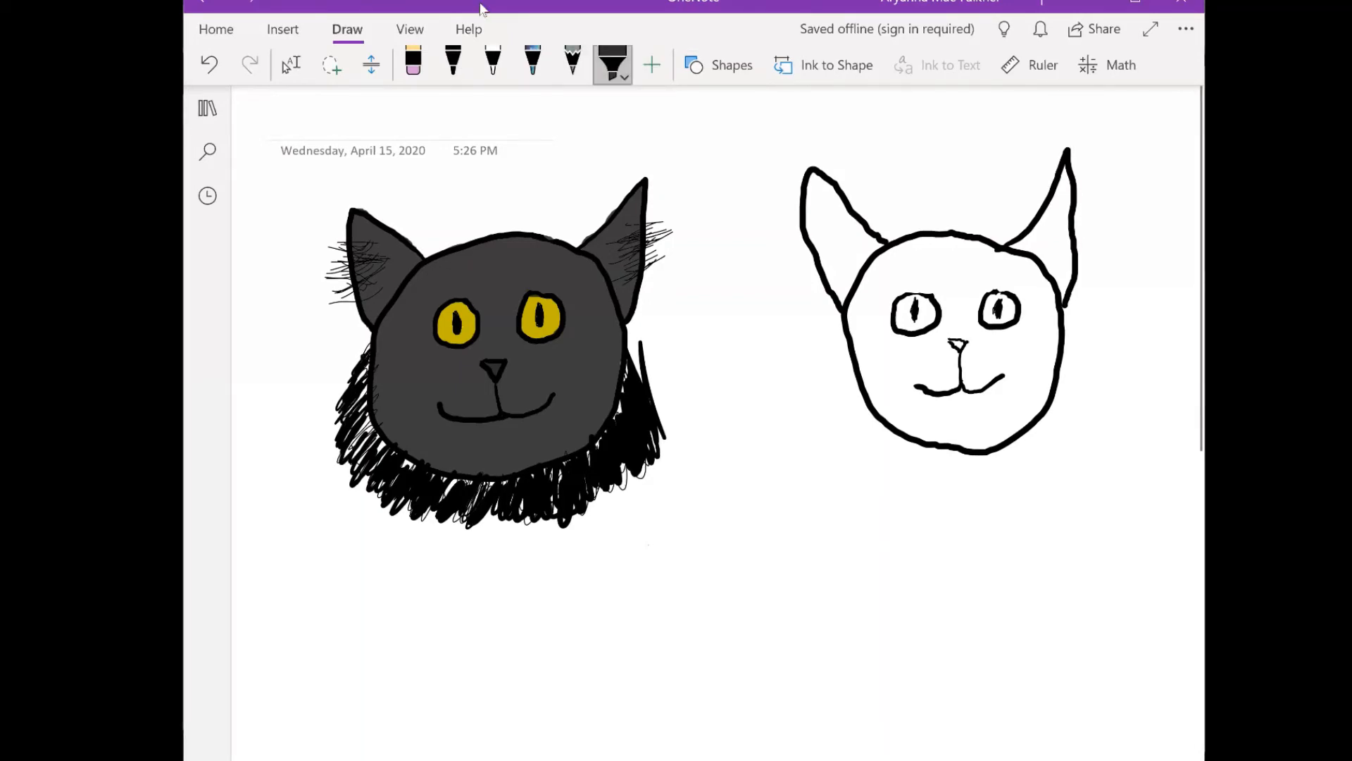
pyautogui.click(613, 66)
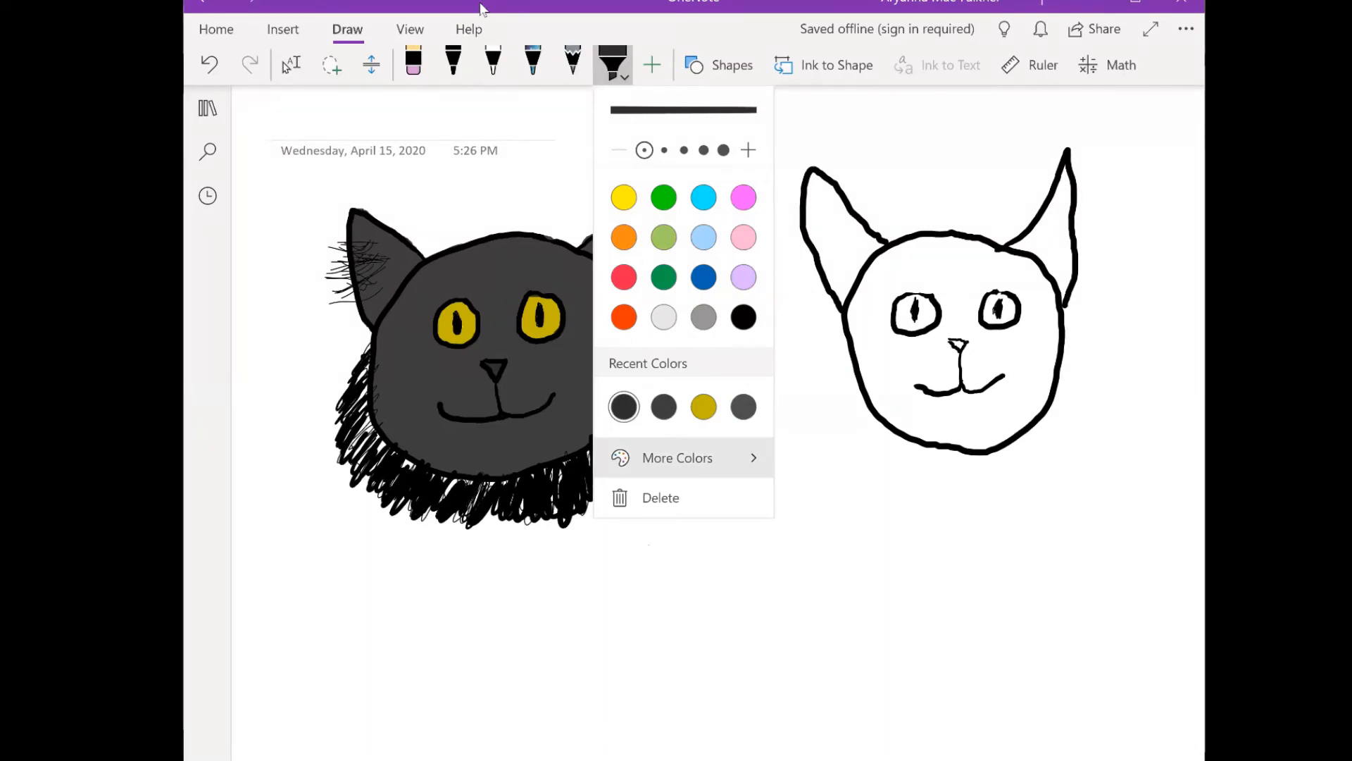
pyautogui.click(683, 458)
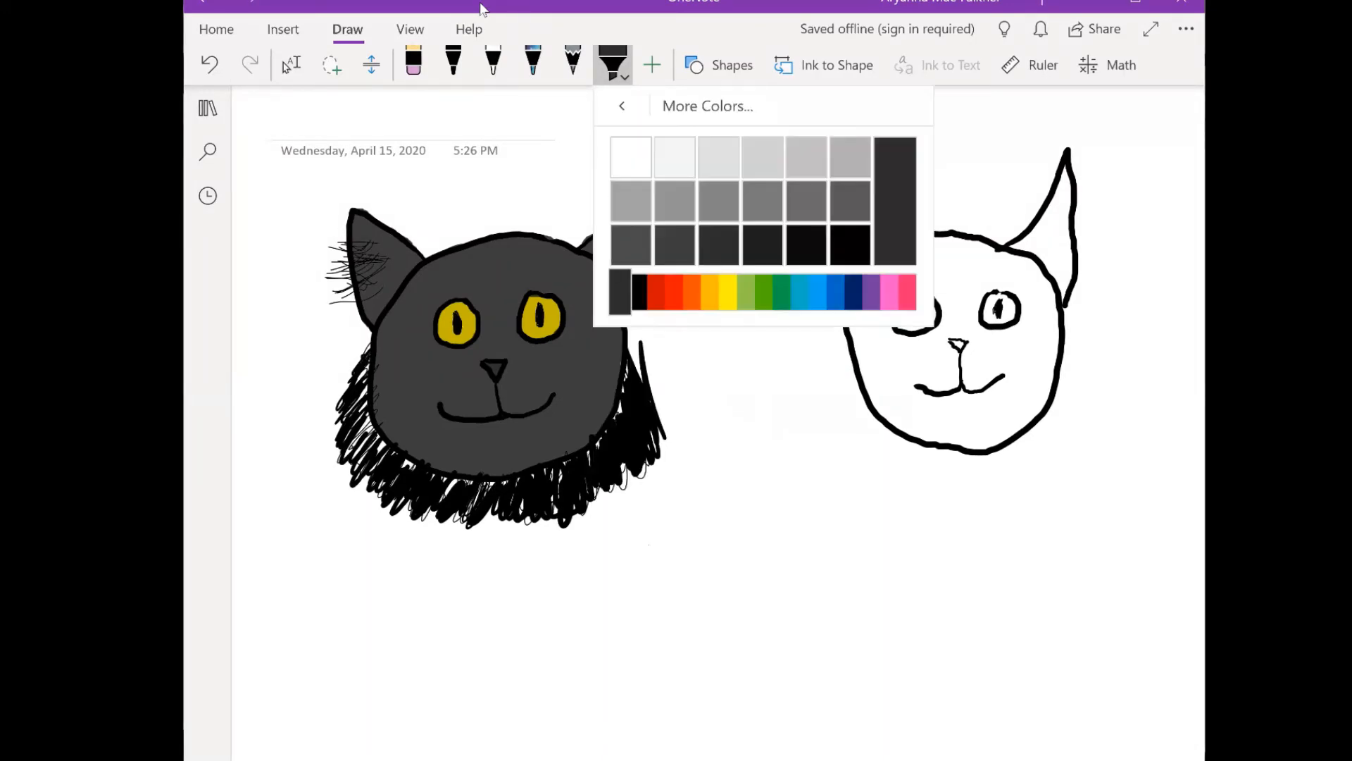
pyautogui.click(710, 291)
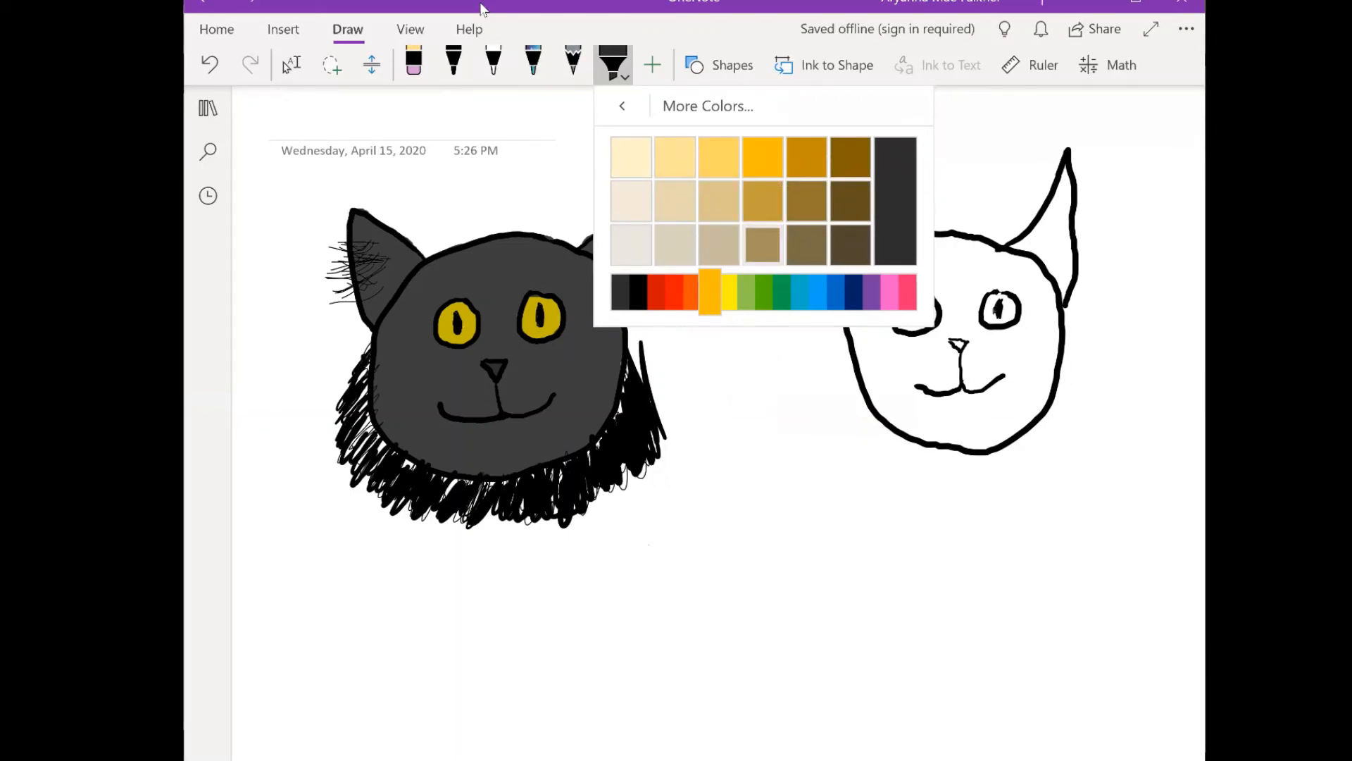
pyautogui.click(763, 245)
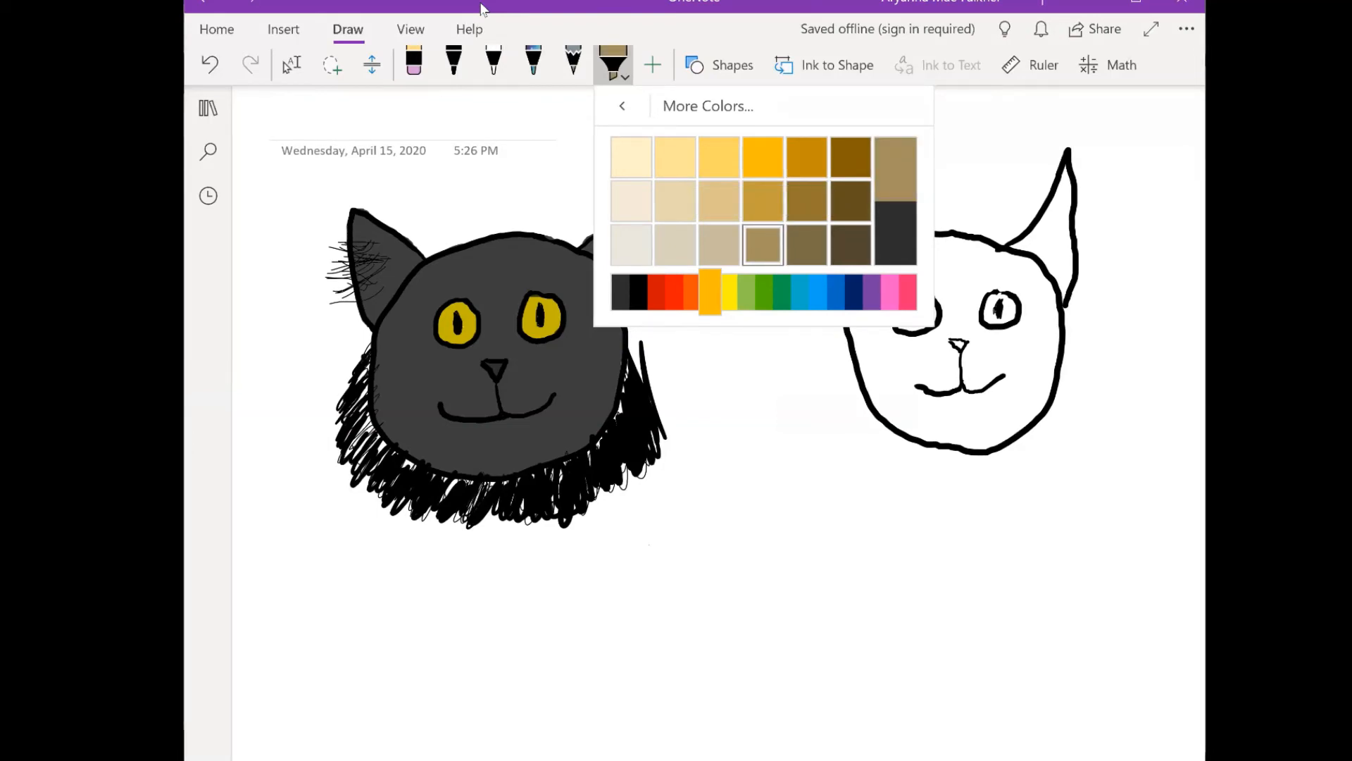
pyautogui.press('Escape')
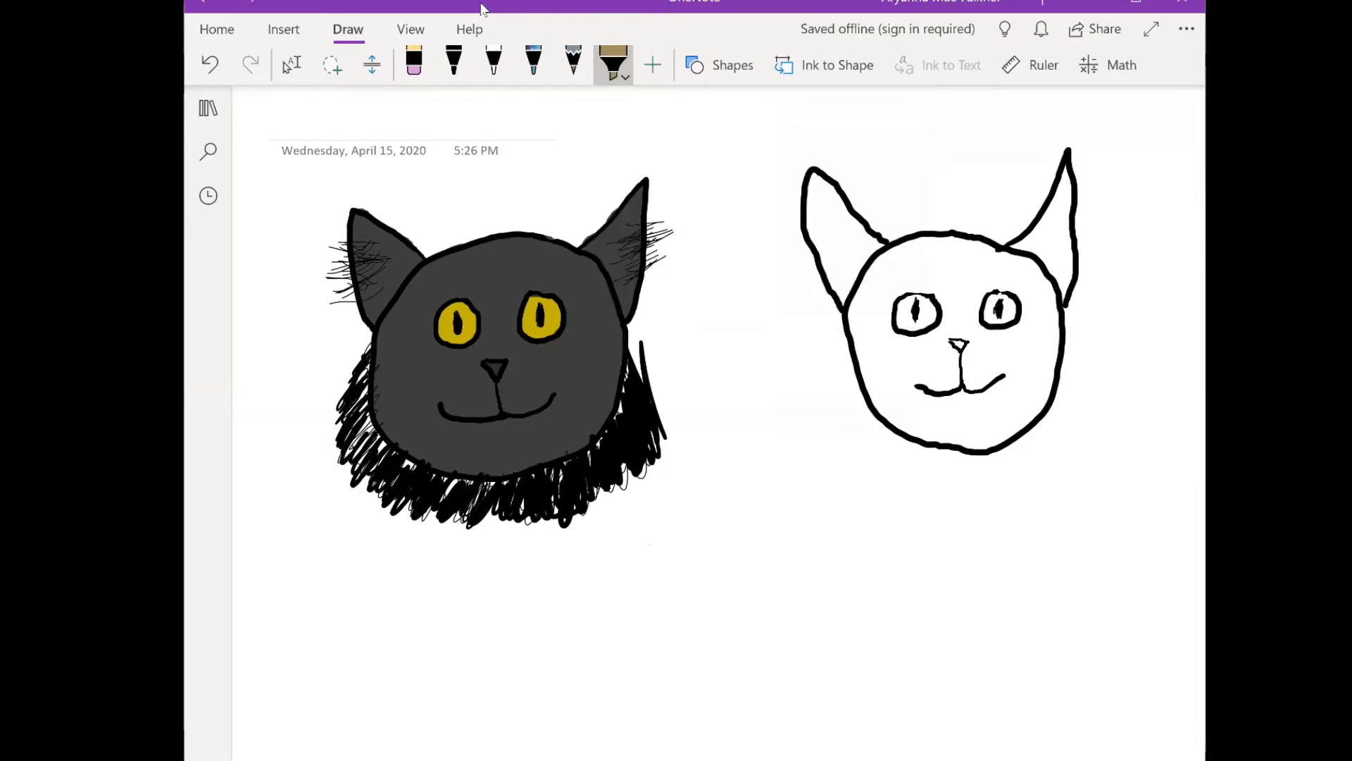
# - Color the second cat's forehead and the inner edges of both ears tan with the highlighter at medium thickness
pyautogui.moveTo(892, 272); pyautogui.dragTo(915, 252)
pyautogui.click(614, 65)
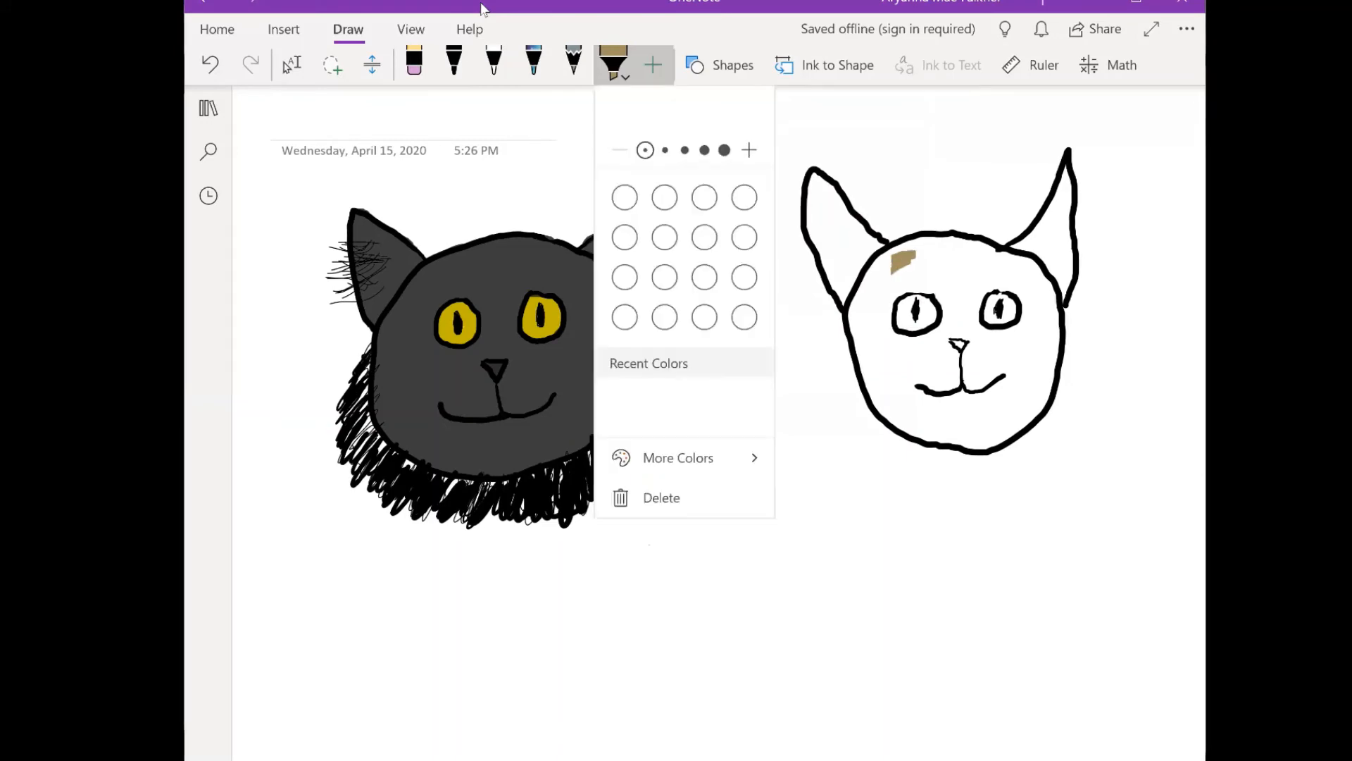
pyautogui.click(684, 150)
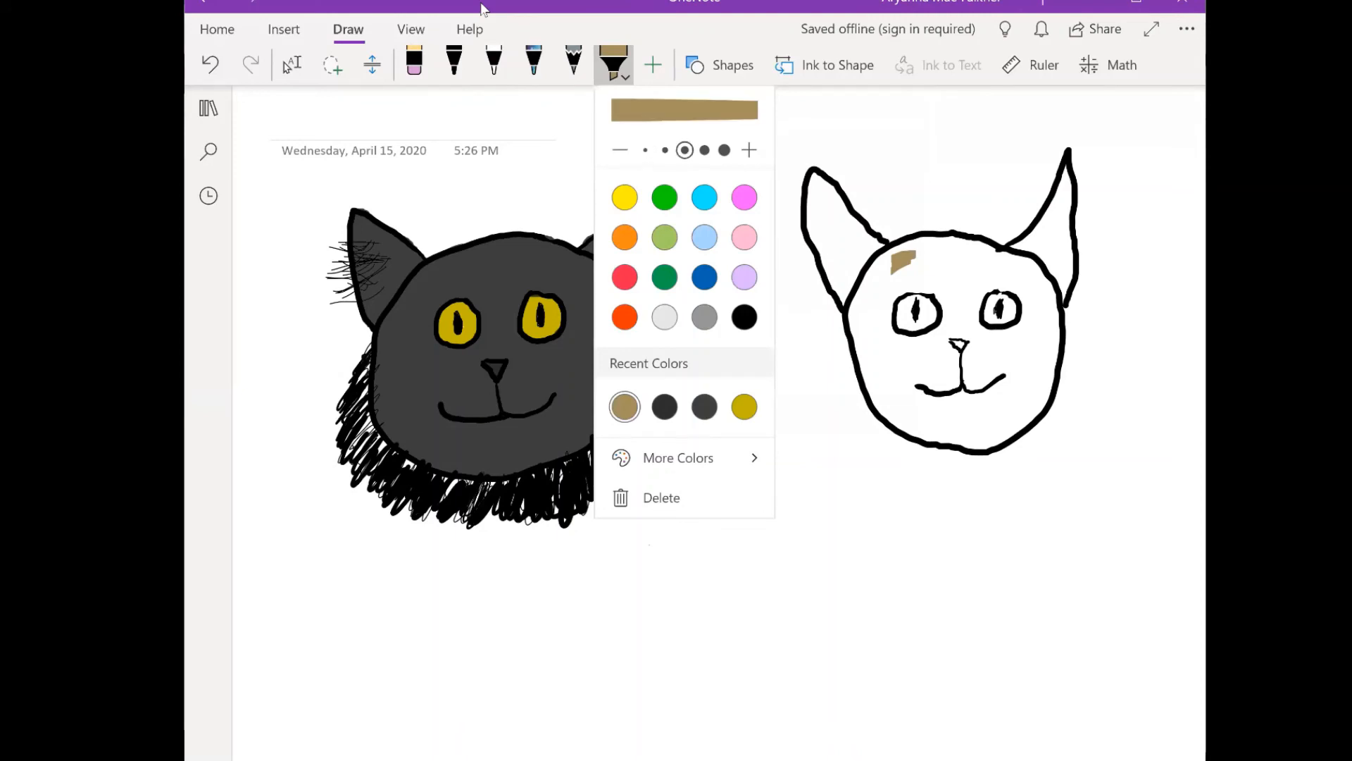
pyautogui.moveTo(903, 267)
pyautogui.mouseDown()
pyautogui.moveTo(893, 272)
pyautogui.moveTo(907, 252)
pyautogui.moveTo(957, 243)
pyautogui.moveTo(1027, 278)
pyautogui.moveTo(1067, 173)
pyautogui.moveTo(1058, 199)
pyautogui.mouseUp()
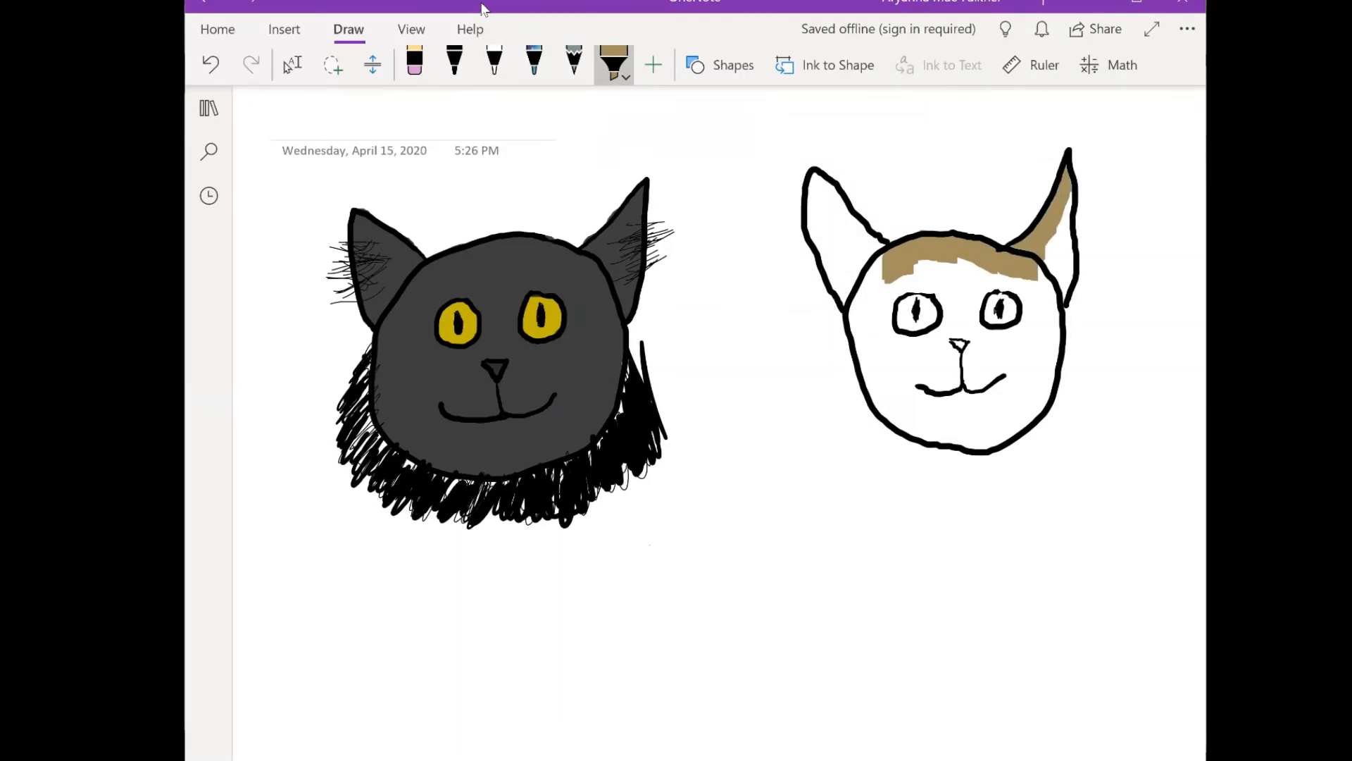
pyautogui.moveTo(881, 262); pyautogui.dragTo(812, 174)
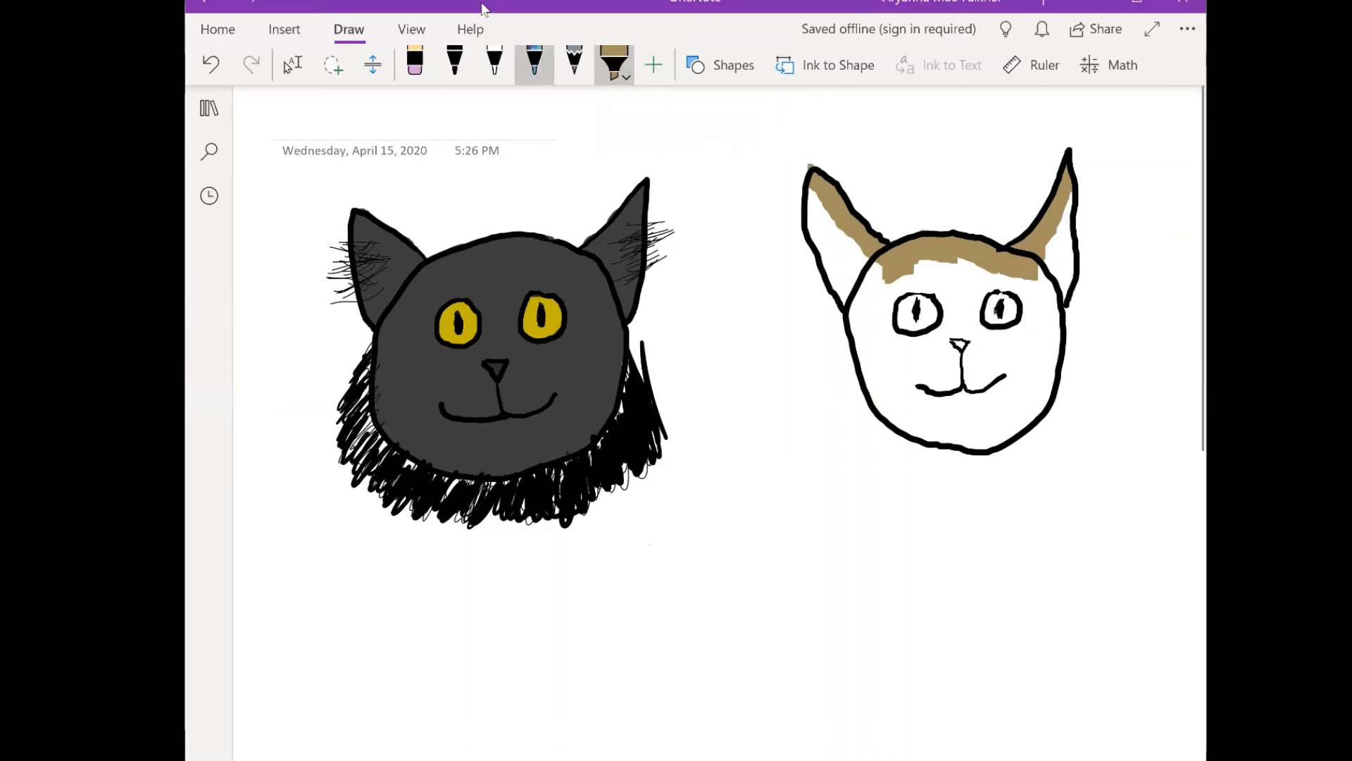
# - Fill the rest of the second cat's face down to the mouth with tan highlighter, leaving the eyes, nose and chin white
pyautogui.click(496, 65)
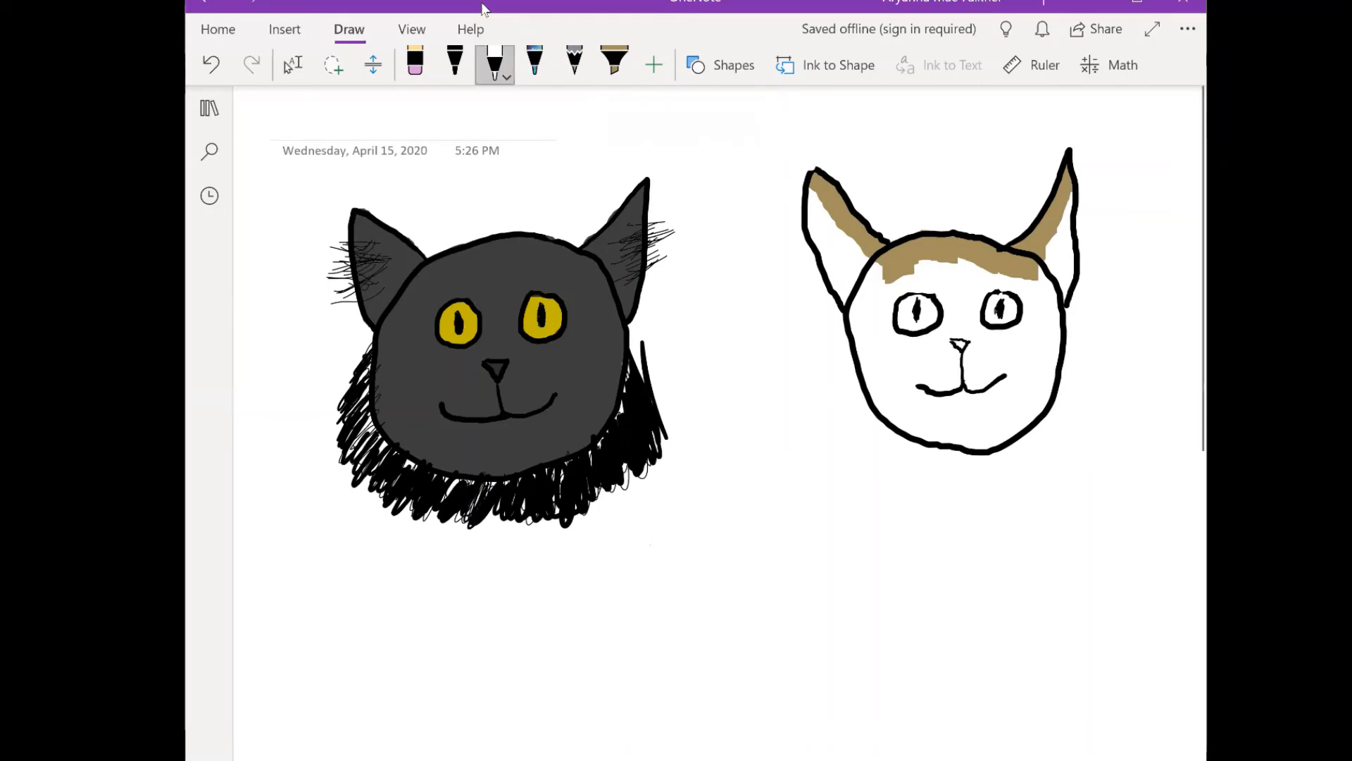
pyautogui.click(615, 65)
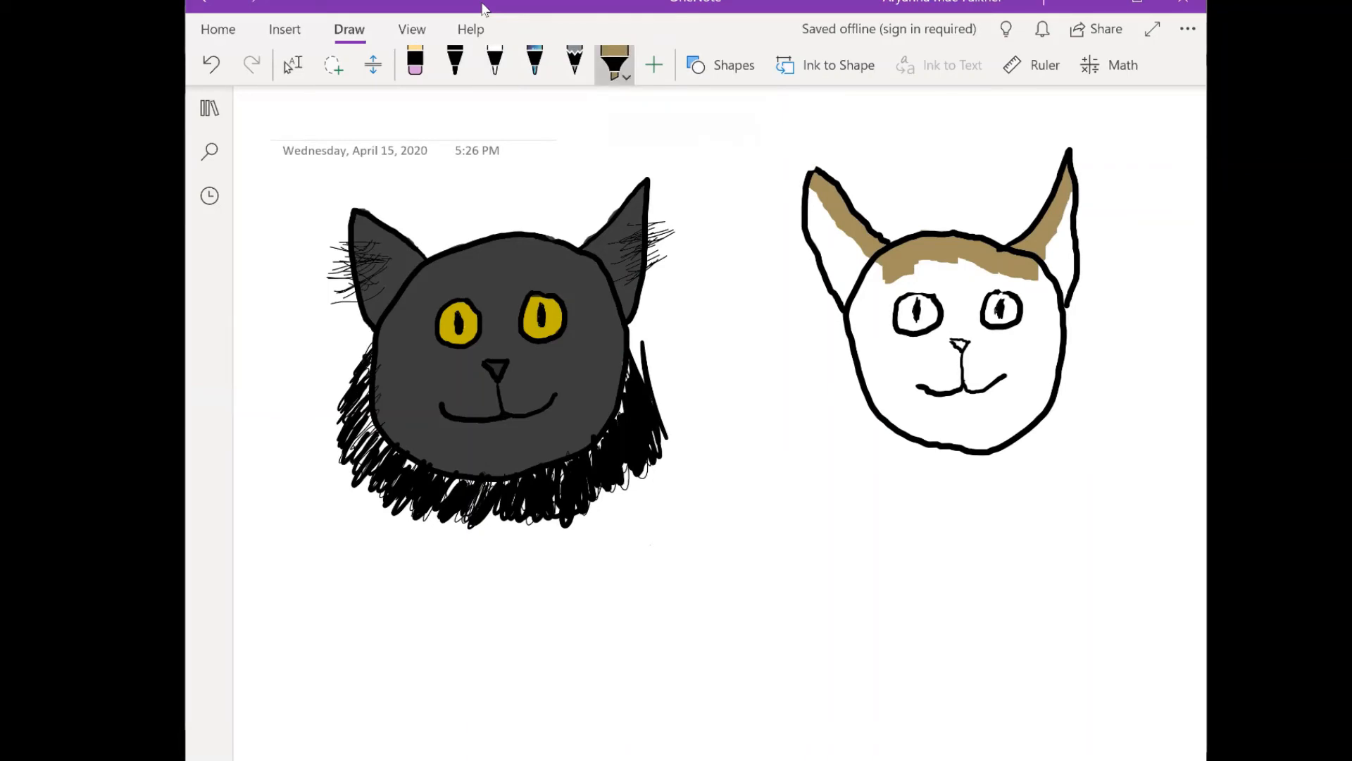
pyautogui.moveTo(871, 391)
pyautogui.mouseDown()
pyautogui.moveTo(894, 359)
pyautogui.moveTo(926, 363)
pyautogui.moveTo(939, 387)
pyautogui.moveTo(1019, 359)
pyautogui.moveTo(1055, 382)
pyautogui.mouseUp()
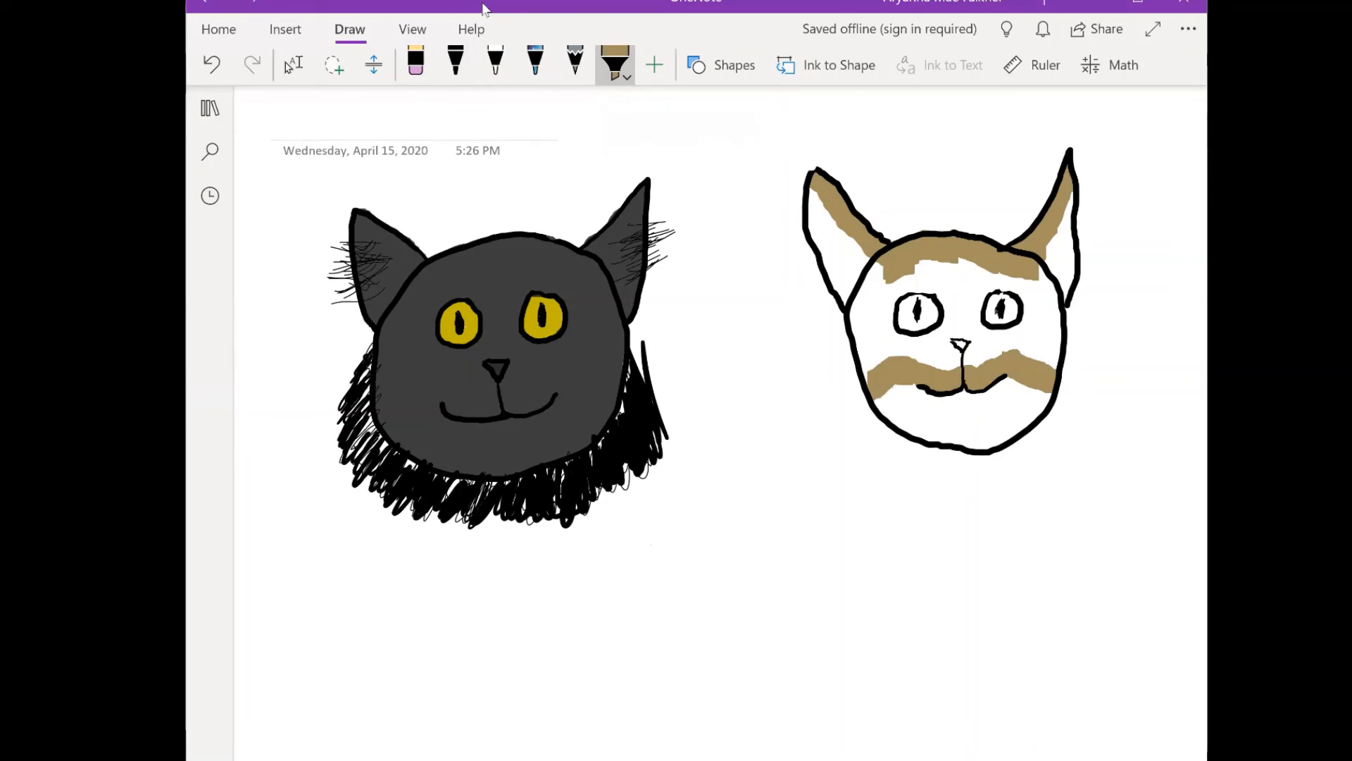
pyautogui.moveTo(915, 360)
pyautogui.mouseDown()
pyautogui.moveTo(872, 367)
pyautogui.moveTo(866, 336)
pyautogui.moveTo(861, 346)
pyautogui.moveTo(853, 309)
pyautogui.moveTo(882, 264)
pyautogui.moveTo(884, 281)
pyautogui.moveTo(930, 267)
pyautogui.moveTo(1014, 280)
pyautogui.moveTo(993, 287)
pyautogui.moveTo(1022, 289)
pyautogui.moveTo(1050, 324)
pyautogui.mouseUp()
pyautogui.moveTo(1046, 275)
pyautogui.mouseDown()
pyautogui.moveTo(1053, 370)
pyautogui.moveTo(1053, 315)
pyautogui.moveTo(1040, 360)
pyautogui.moveTo(1030, 297)
pyautogui.moveTo(1035, 323)
pyautogui.moveTo(1021, 334)
pyautogui.moveTo(1035, 359)
pyautogui.moveTo(989, 331)
pyautogui.moveTo(970, 289)
pyautogui.moveTo(979, 319)
pyautogui.mouseUp()
pyautogui.moveTo(986, 296)
pyautogui.mouseDown()
pyautogui.moveTo(996, 282)
pyautogui.moveTo(962, 296)
pyautogui.moveTo(902, 289)
pyautogui.moveTo(881, 313)
pyautogui.moveTo(904, 290)
pyautogui.moveTo(940, 287)
pyautogui.moveTo(930, 300)
pyautogui.moveTo(964, 320)
pyautogui.moveTo(948, 345)
pyautogui.moveTo(914, 351)
pyautogui.mouseUp()
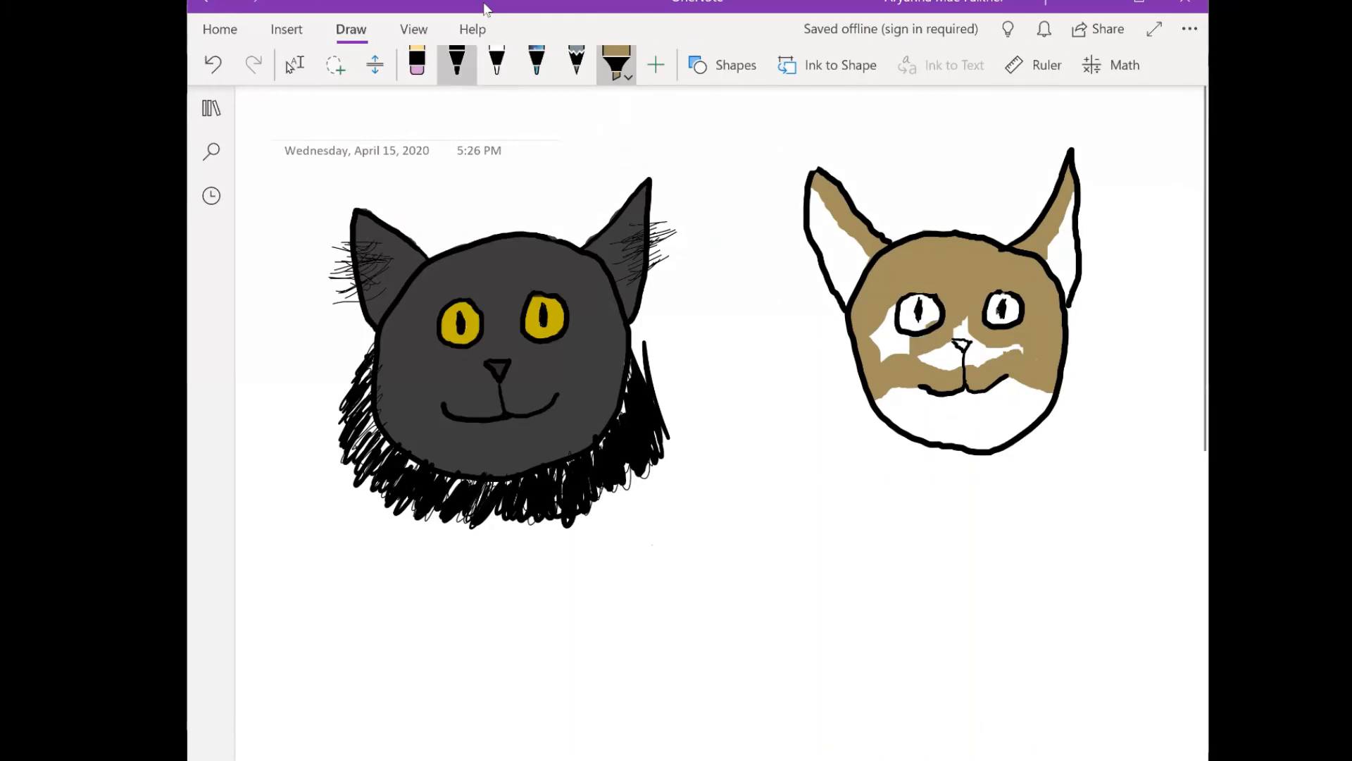
pyautogui.click(497, 62)
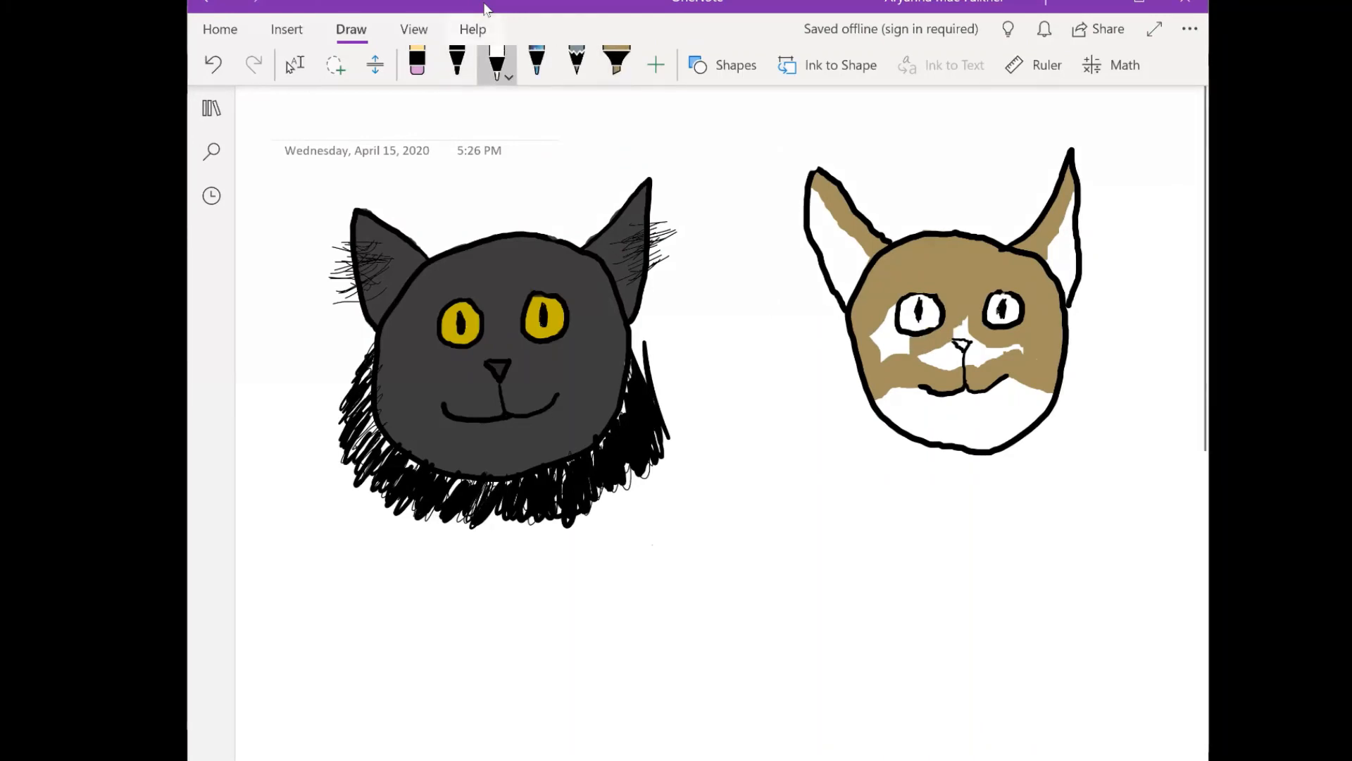
pyautogui.click(617, 64)
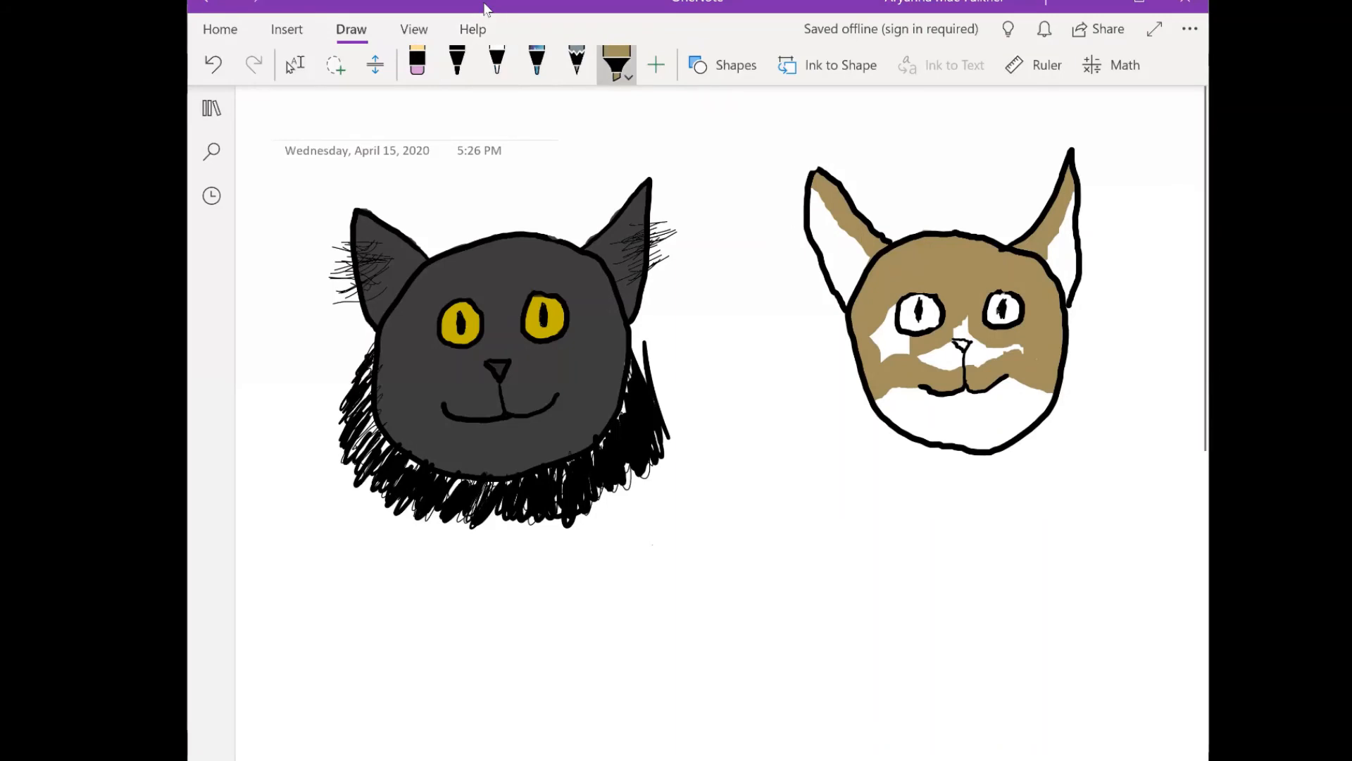
pyautogui.moveTo(905, 347)
pyautogui.mouseDown()
pyautogui.moveTo(886, 349)
pyautogui.moveTo(890, 319)
pyautogui.moveTo(896, 336)
pyautogui.moveTo(874, 345)
pyautogui.moveTo(977, 356)
pyautogui.moveTo(966, 331)
pyautogui.moveTo(952, 343)
pyautogui.moveTo(1023, 348)
pyautogui.mouseUp()
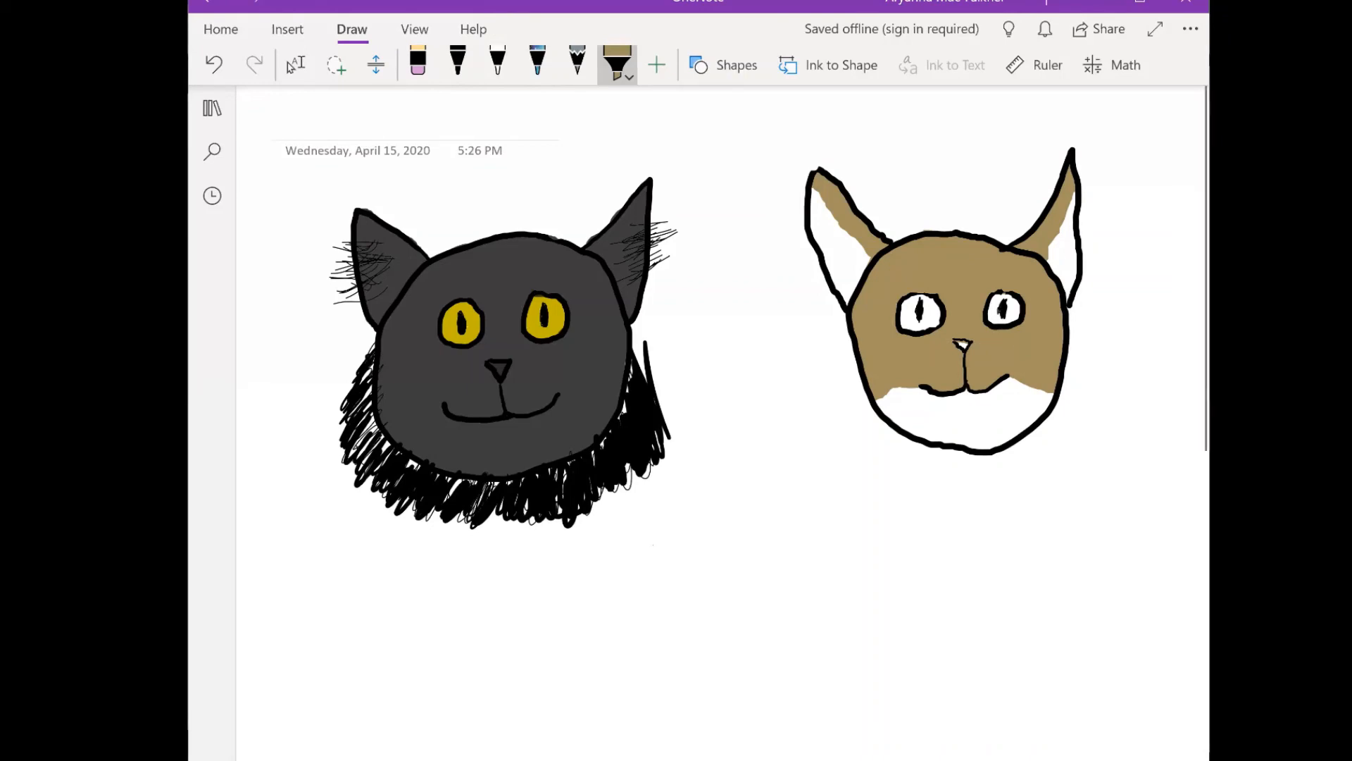
# - Color the second cat's nose light pink with the thinnest highlighter, whitening the nose with the white pen between pink coats
pyautogui.click(617, 63)
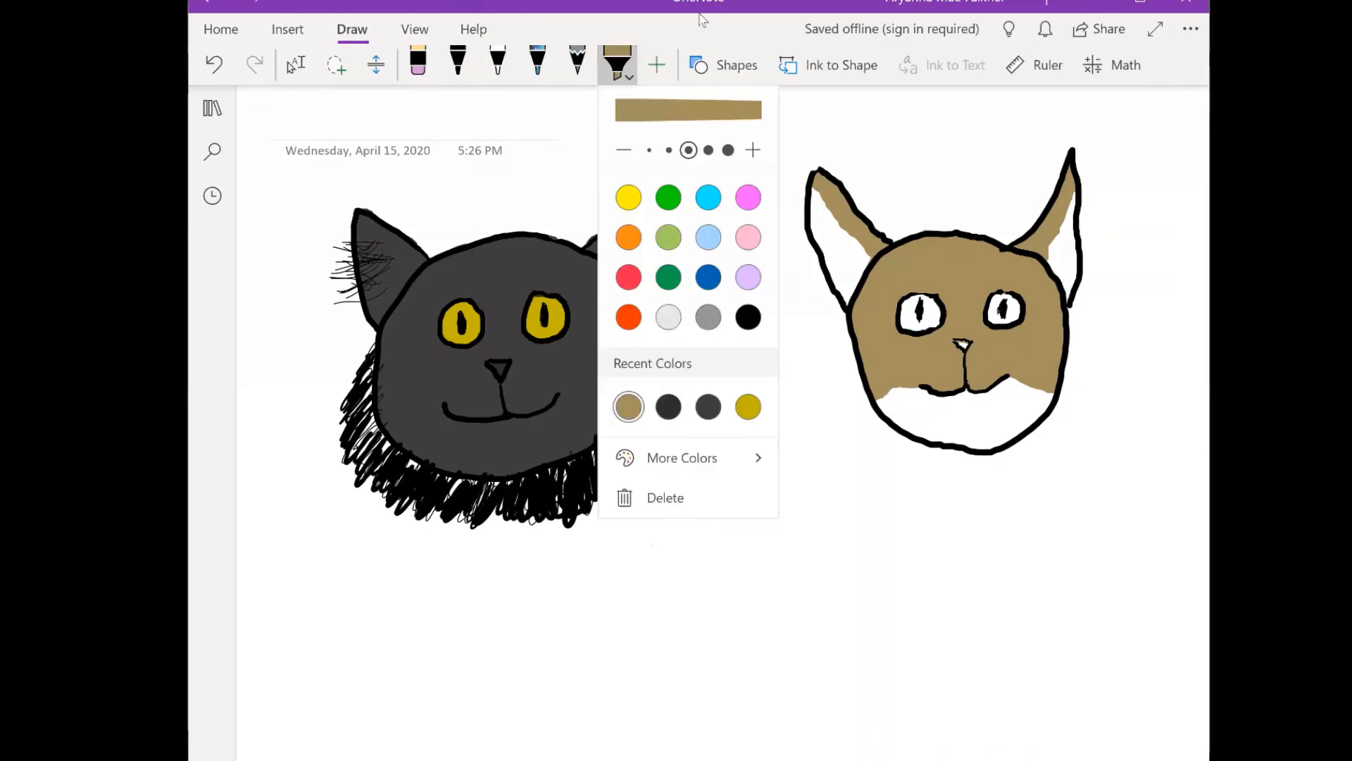
pyautogui.click(748, 238)
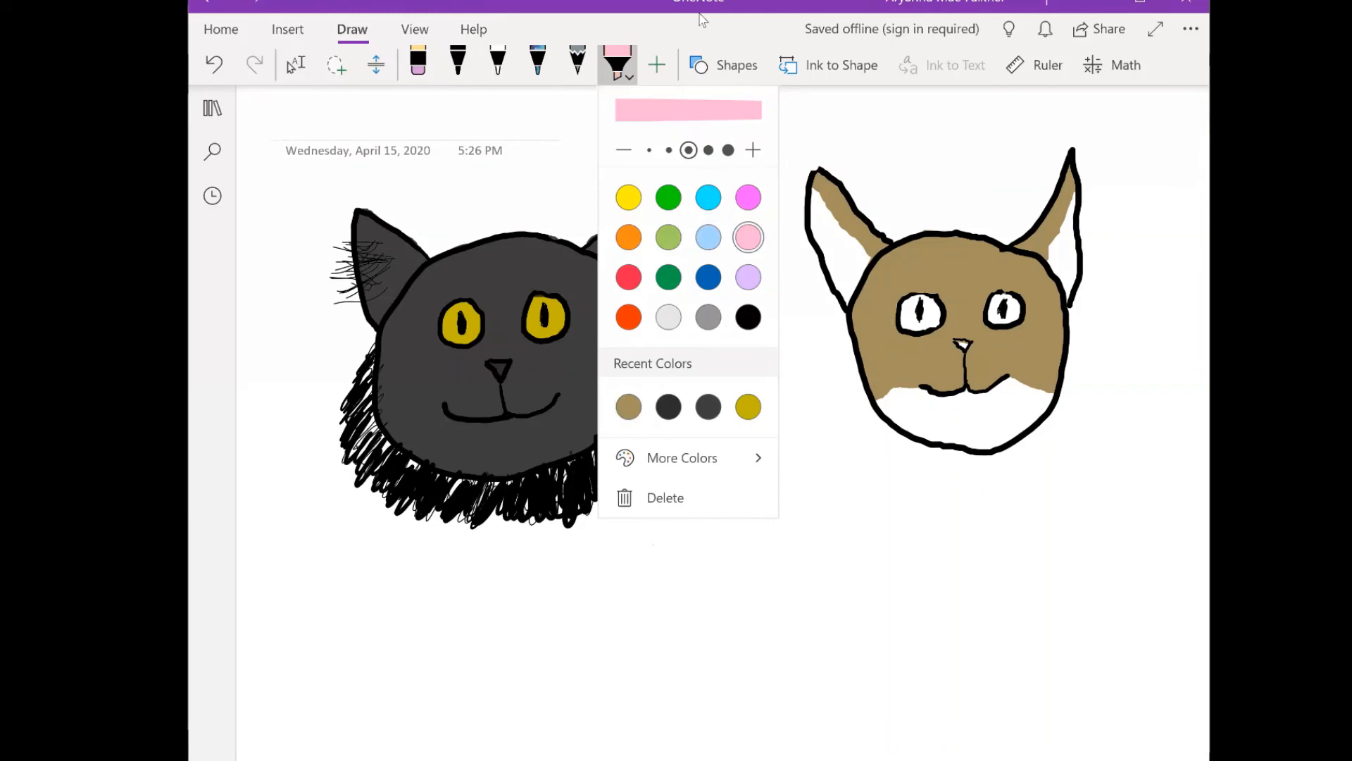
pyautogui.click(618, 63)
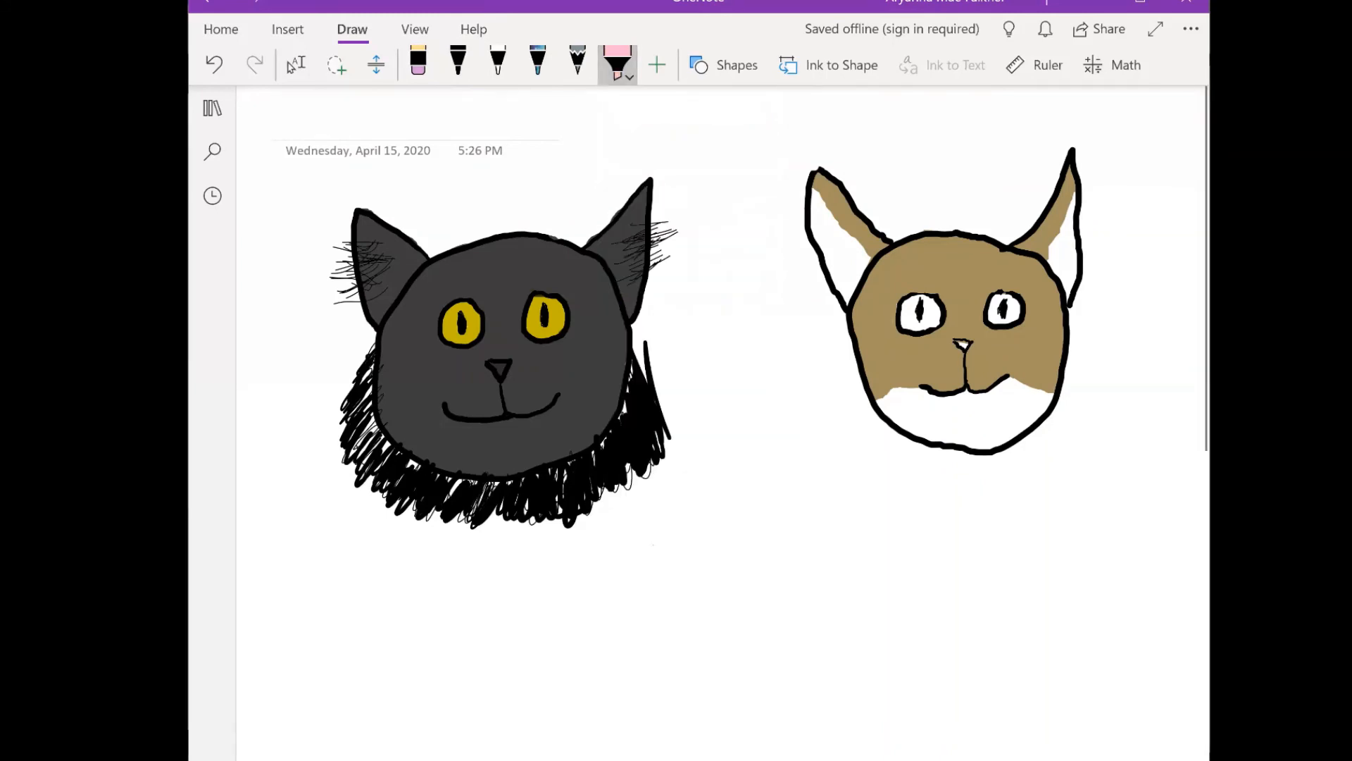
pyautogui.click(618, 64)
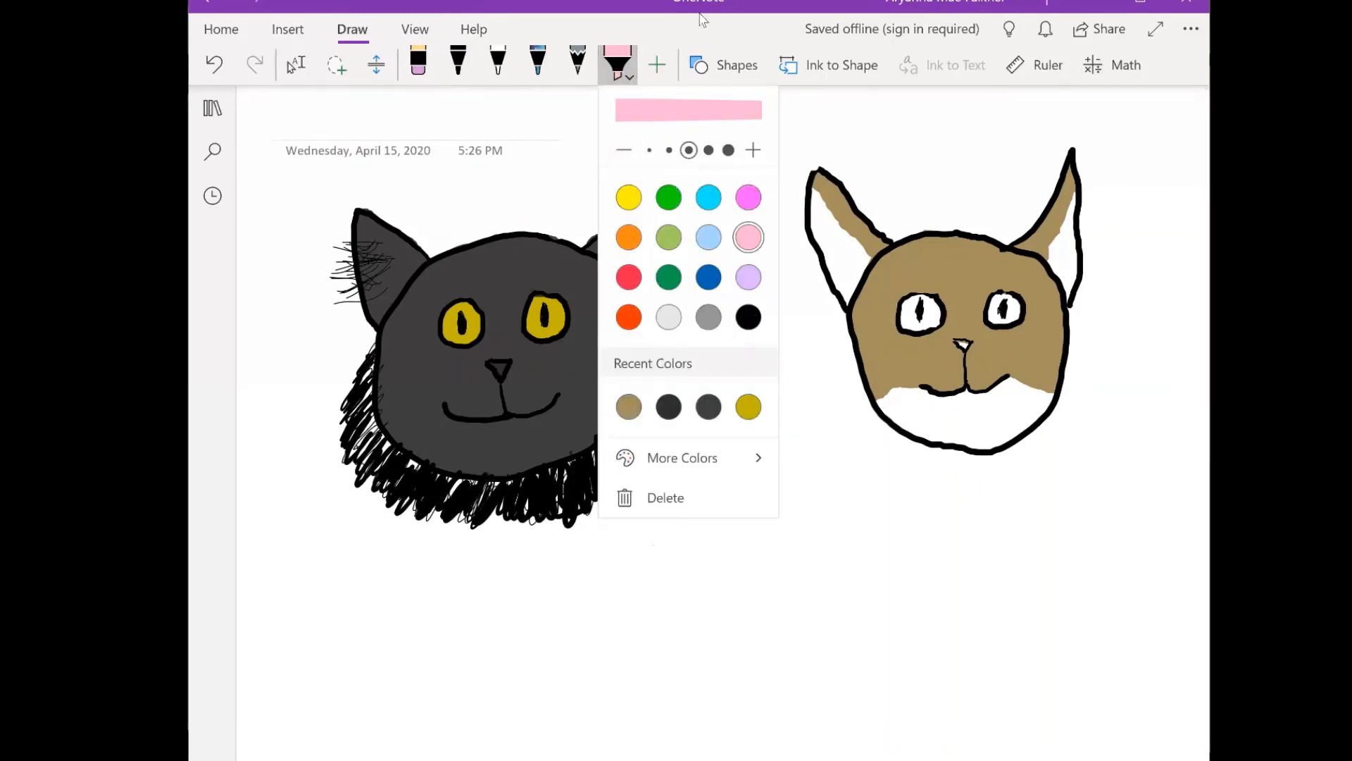
pyautogui.click(649, 150)
pyautogui.click(831, 226)
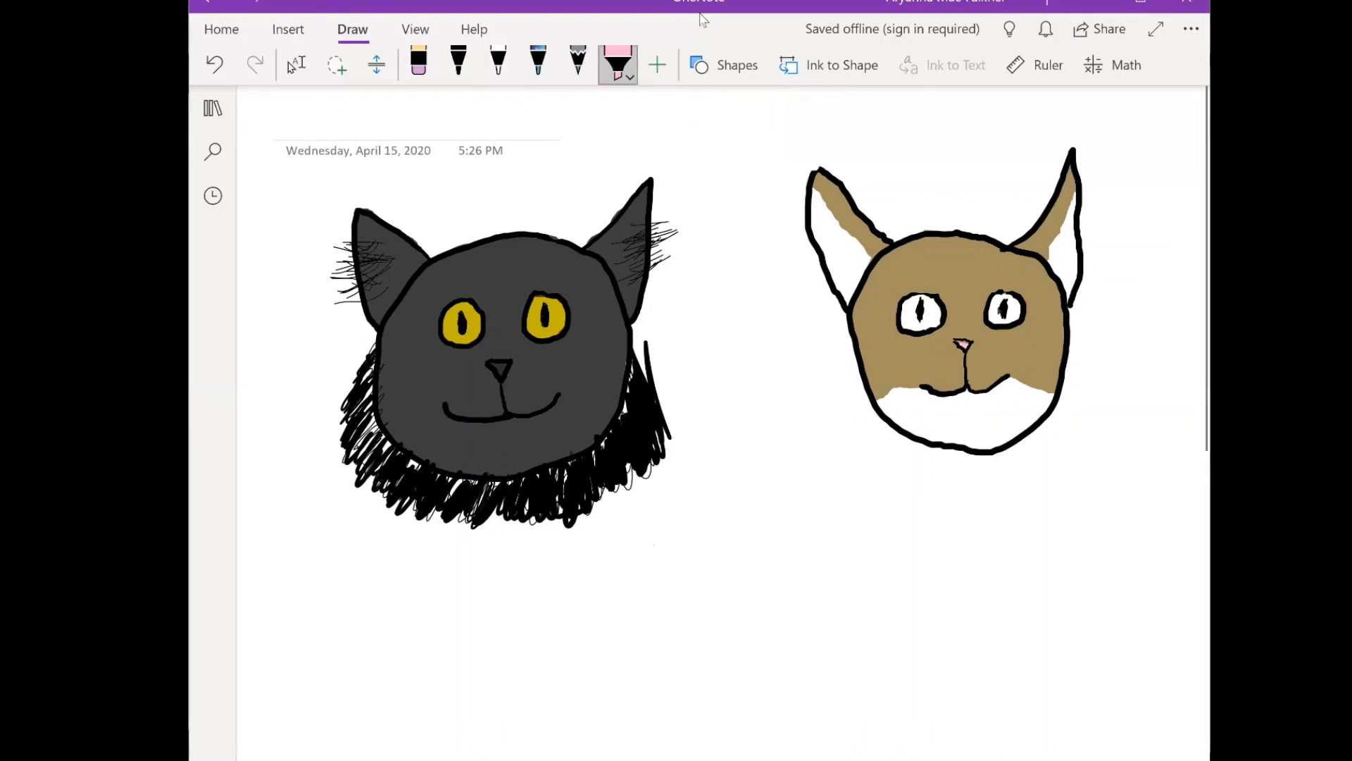
pyautogui.click(498, 63)
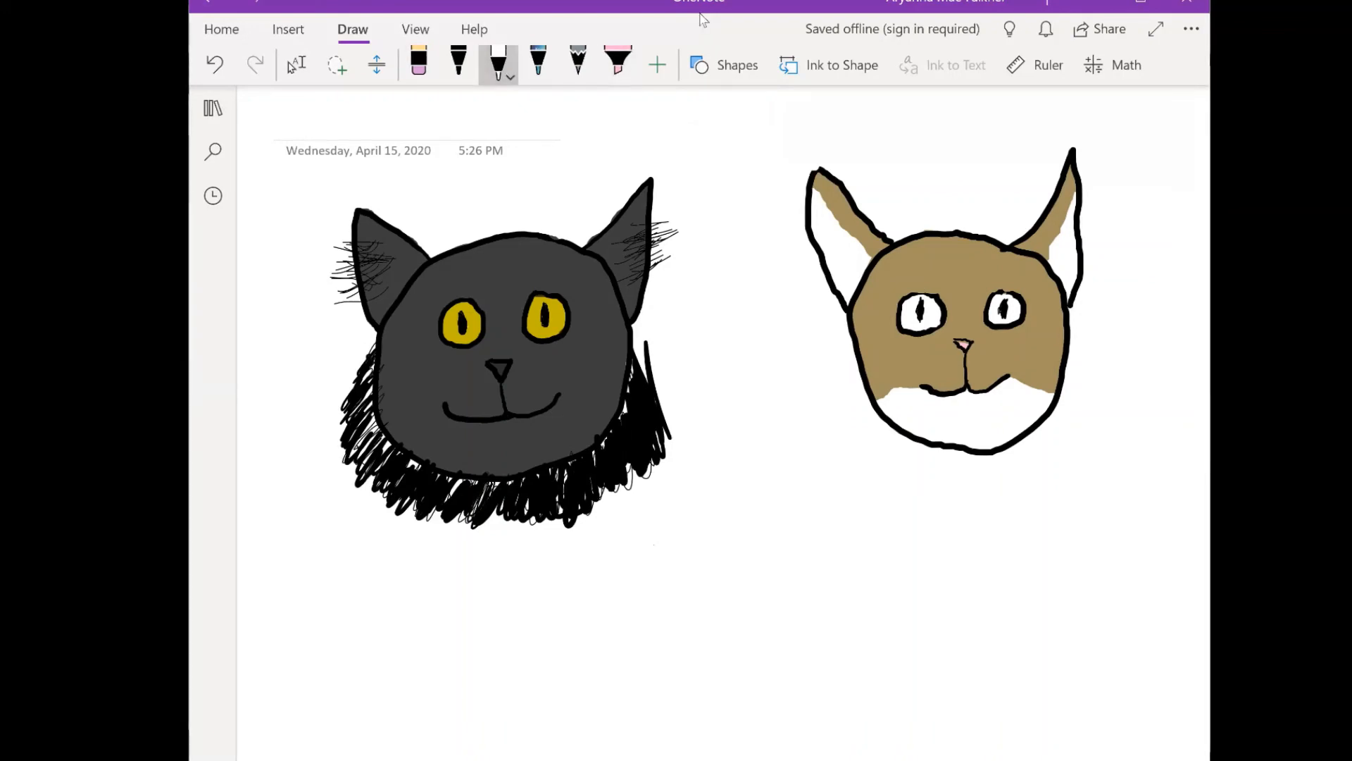
pyautogui.moveTo(959, 343); pyautogui.dragTo(966, 345)
pyautogui.click(618, 64)
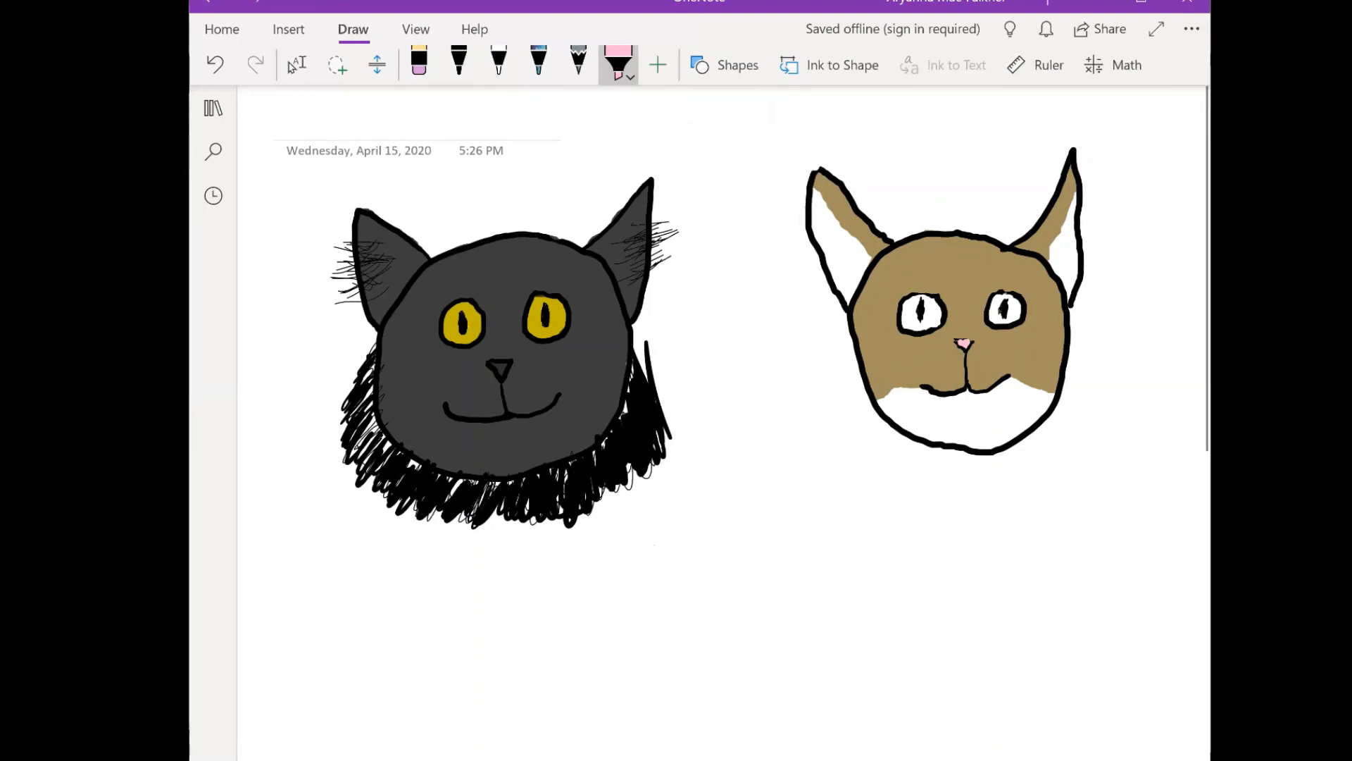
# - Draw whiskers on both cheeks of the gray cat and the tan cat with the black pen at its thinnest size
pyautogui.click(459, 62)
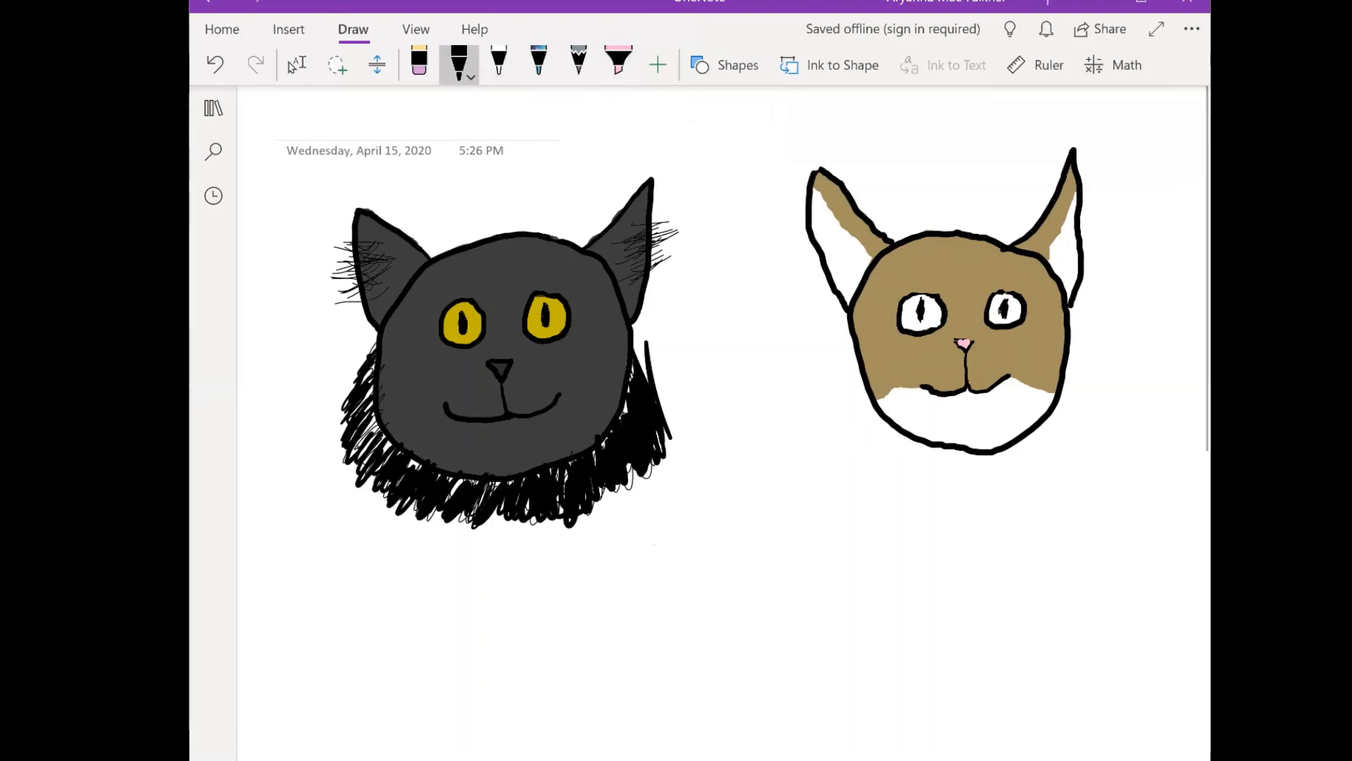
pyautogui.click(460, 65)
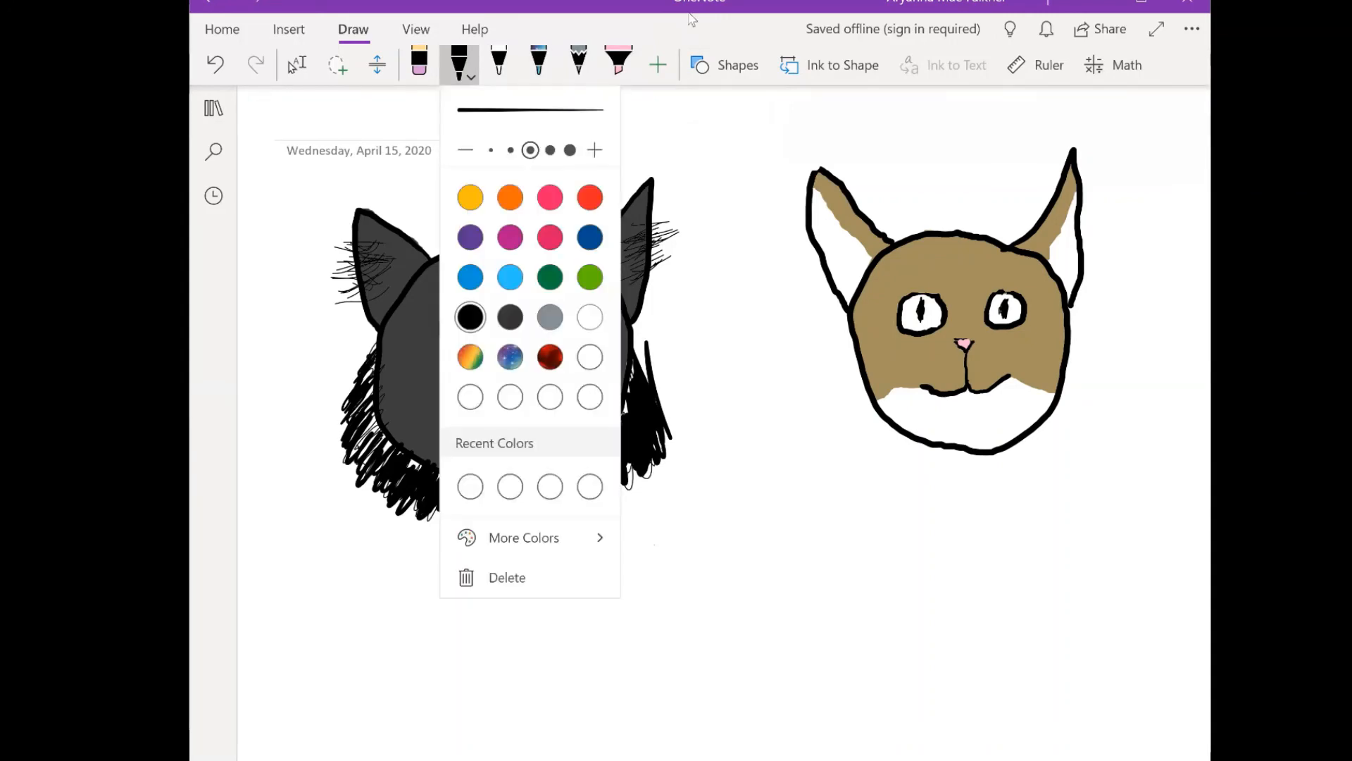
pyautogui.click(491, 150)
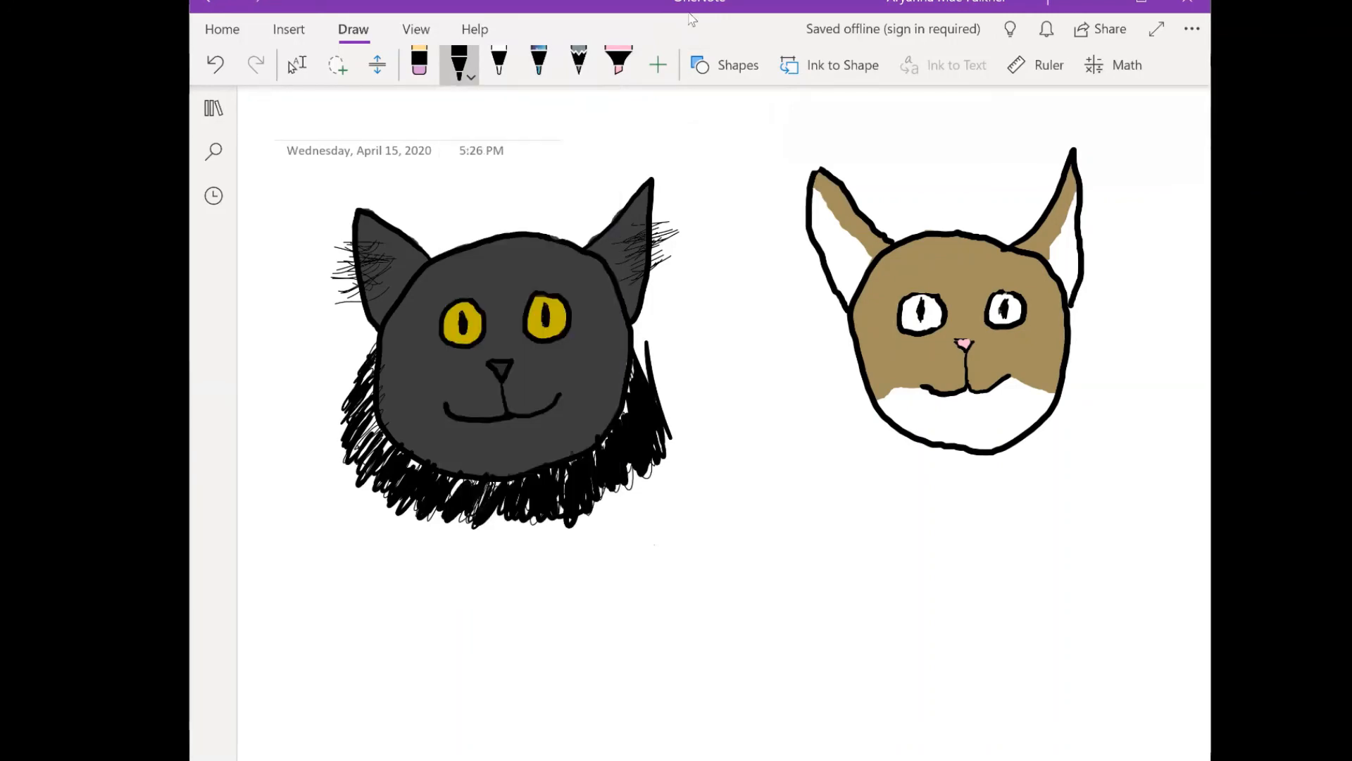
pyautogui.moveTo(522, 387); pyautogui.dragTo(590, 358)
pyautogui.moveTo(525, 397)
pyautogui.mouseDown()
pyautogui.moveTo(590, 372)
pyautogui.moveTo(579, 375)
pyautogui.mouseUp()
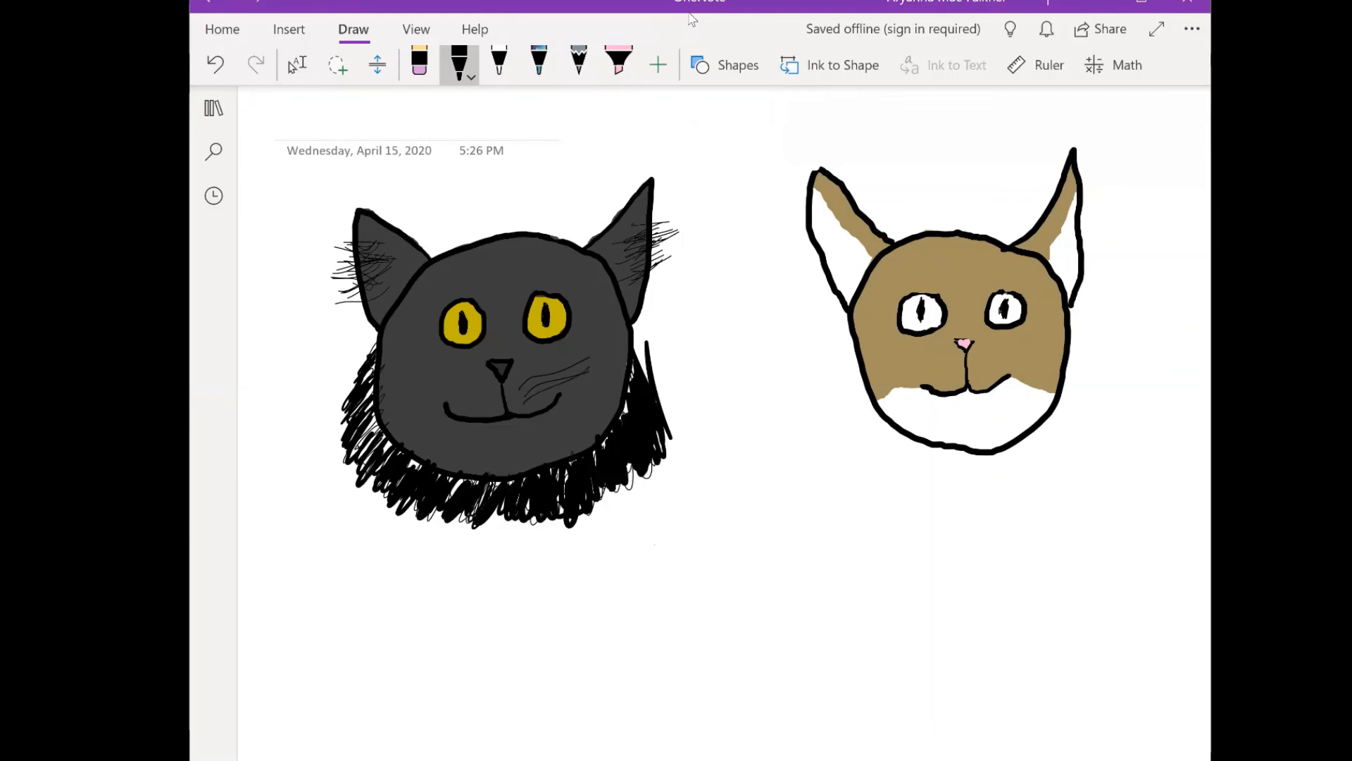
pyautogui.moveTo(403, 343); pyautogui.dragTo(493, 398)
pyautogui.moveTo(412, 380); pyautogui.dragTo(486, 392)
pyautogui.moveTo(420, 393)
pyautogui.mouseDown()
pyautogui.moveTo(486, 411)
pyautogui.moveTo(599, 340)
pyautogui.mouseUp()
pyautogui.moveTo(563, 392); pyautogui.dragTo(602, 381)
pyautogui.moveTo(426, 381); pyautogui.dragTo(494, 395)
pyautogui.moveTo(452, 402); pyautogui.dragTo(484, 405)
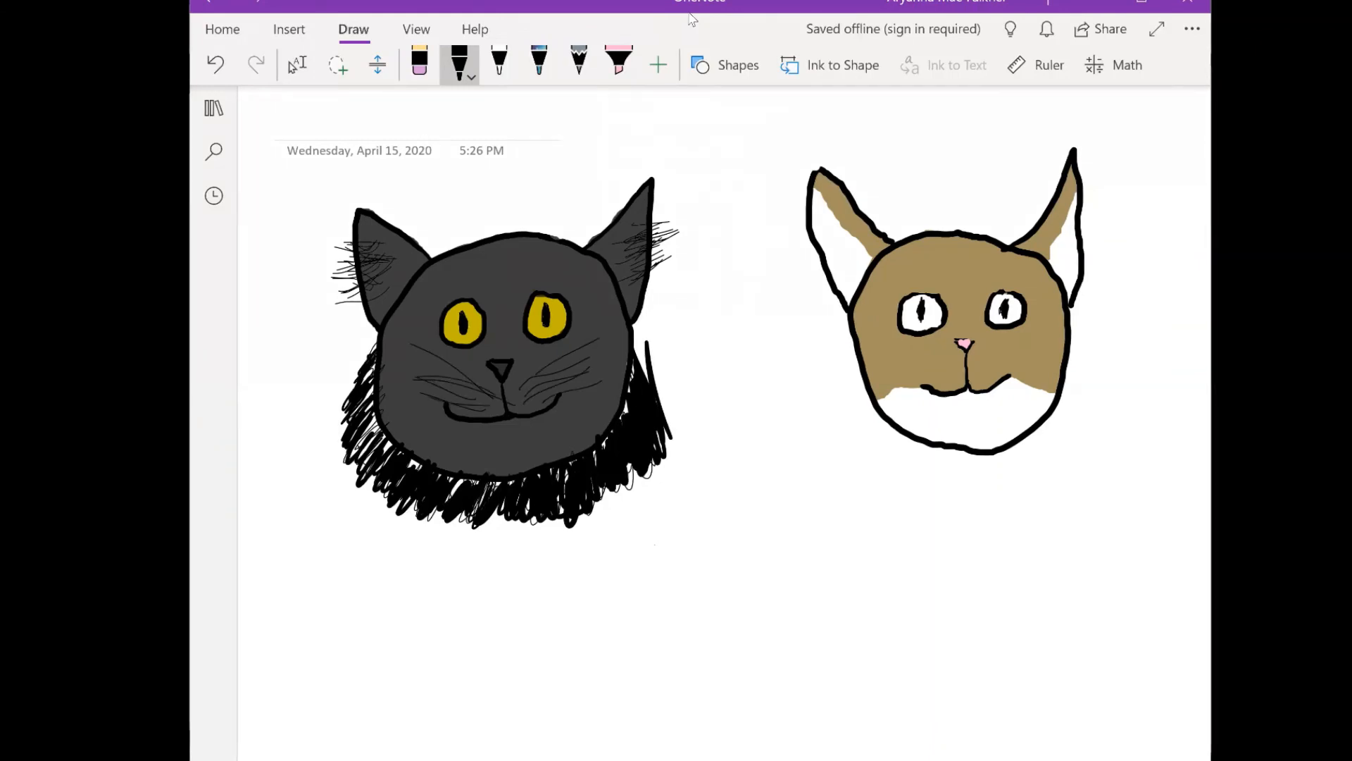
pyautogui.moveTo(979, 350)
pyautogui.mouseDown()
pyautogui.moveTo(1065, 333)
pyautogui.moveTo(1055, 354)
pyautogui.mouseUp()
pyautogui.moveTo(953, 359)
pyautogui.mouseDown()
pyautogui.moveTo(875, 351)
pyautogui.moveTo(853, 392)
pyautogui.mouseUp()
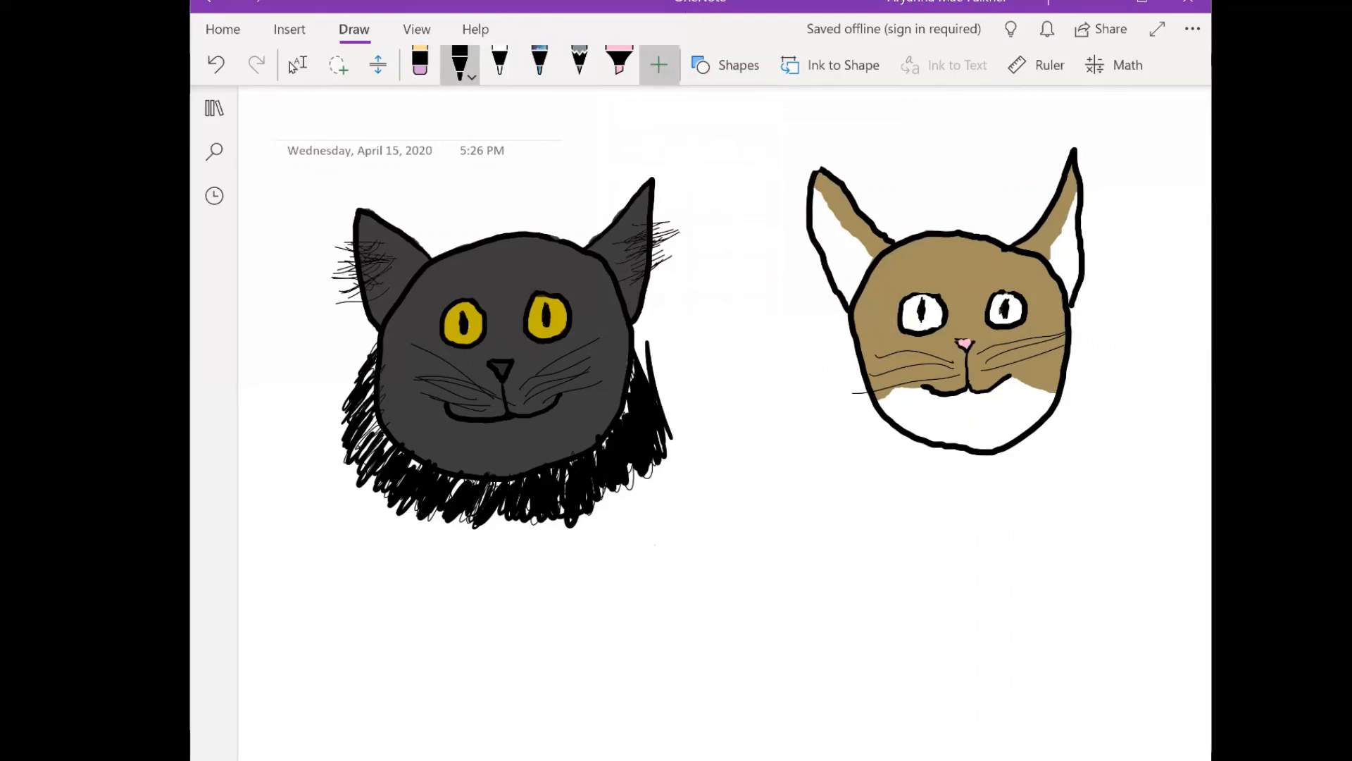
# - Color the second cat's eyes around the pupils with the highlighter in a custom light green from the top row of the yellow-green shades
pyautogui.click(619, 62)
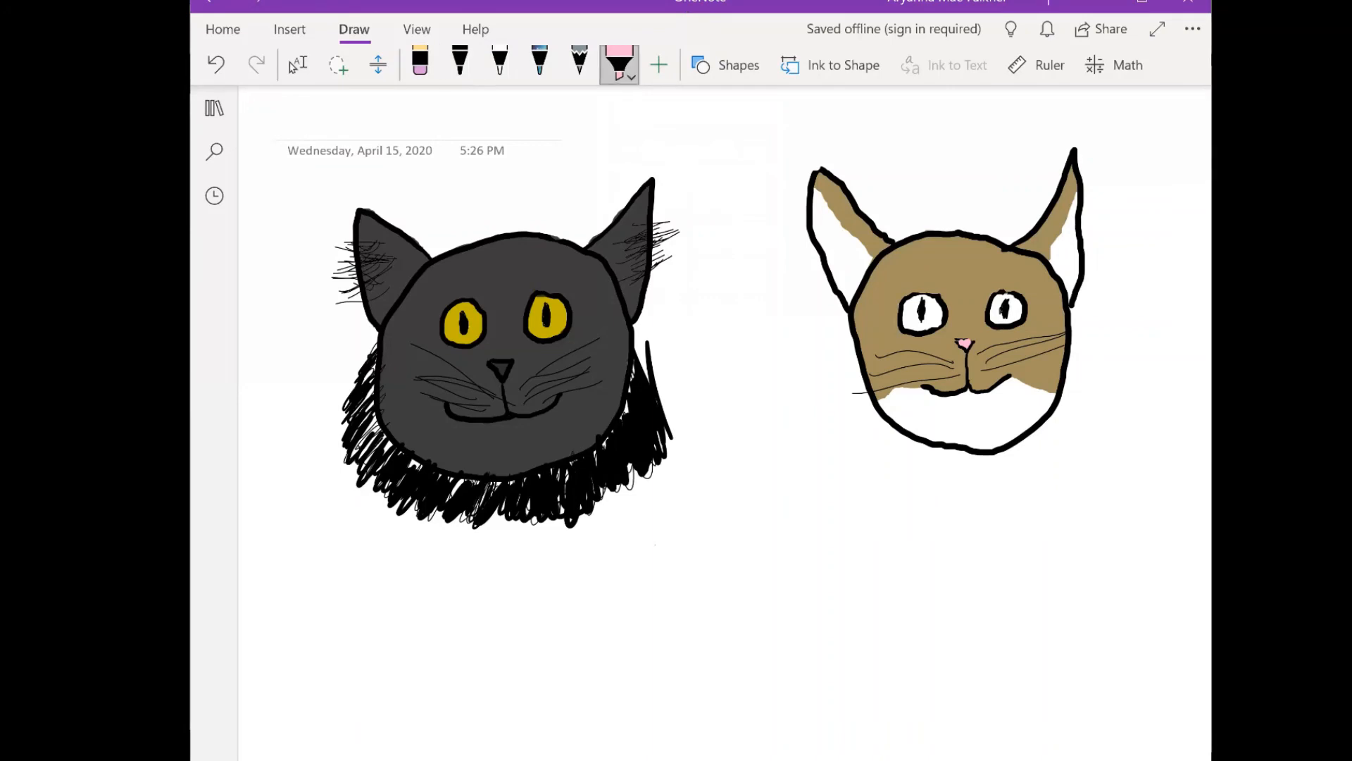
pyautogui.click(620, 64)
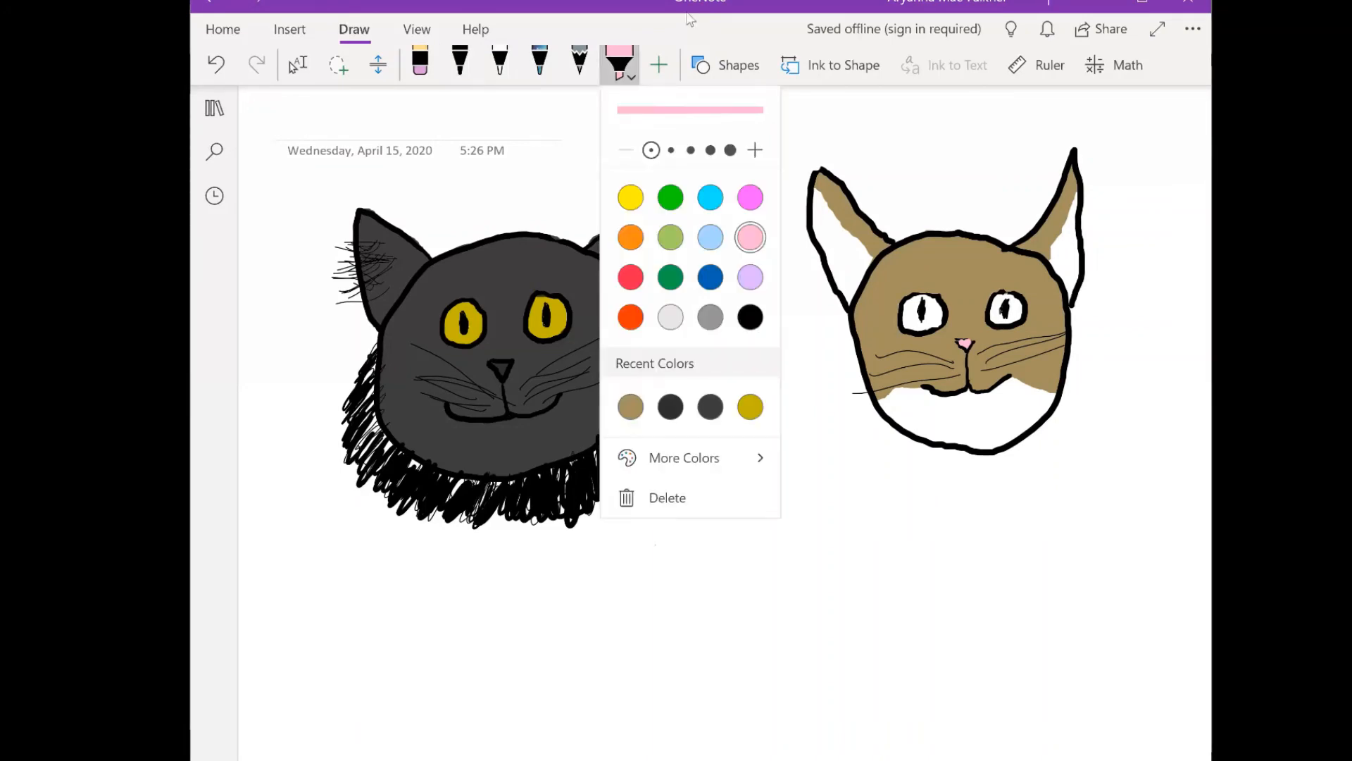
pyautogui.click(683, 458)
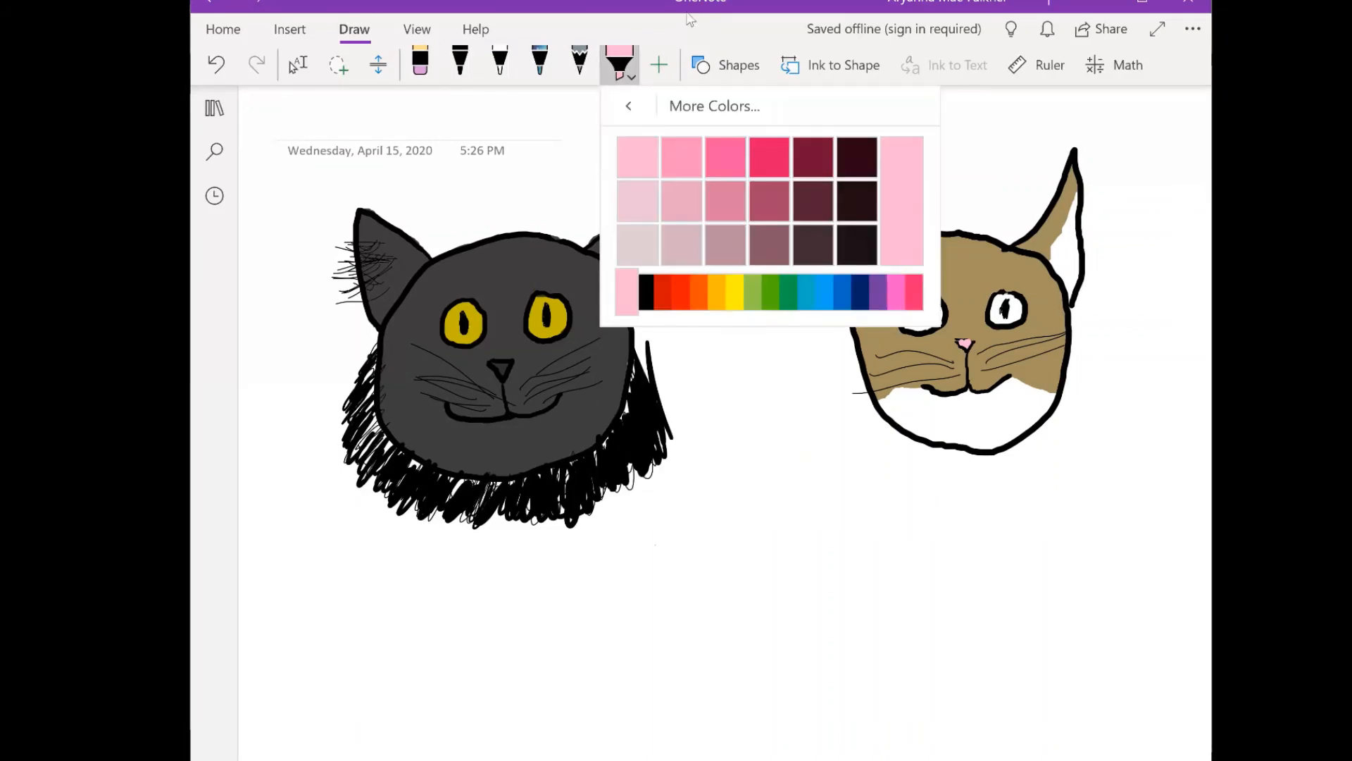
pyautogui.click(770, 291)
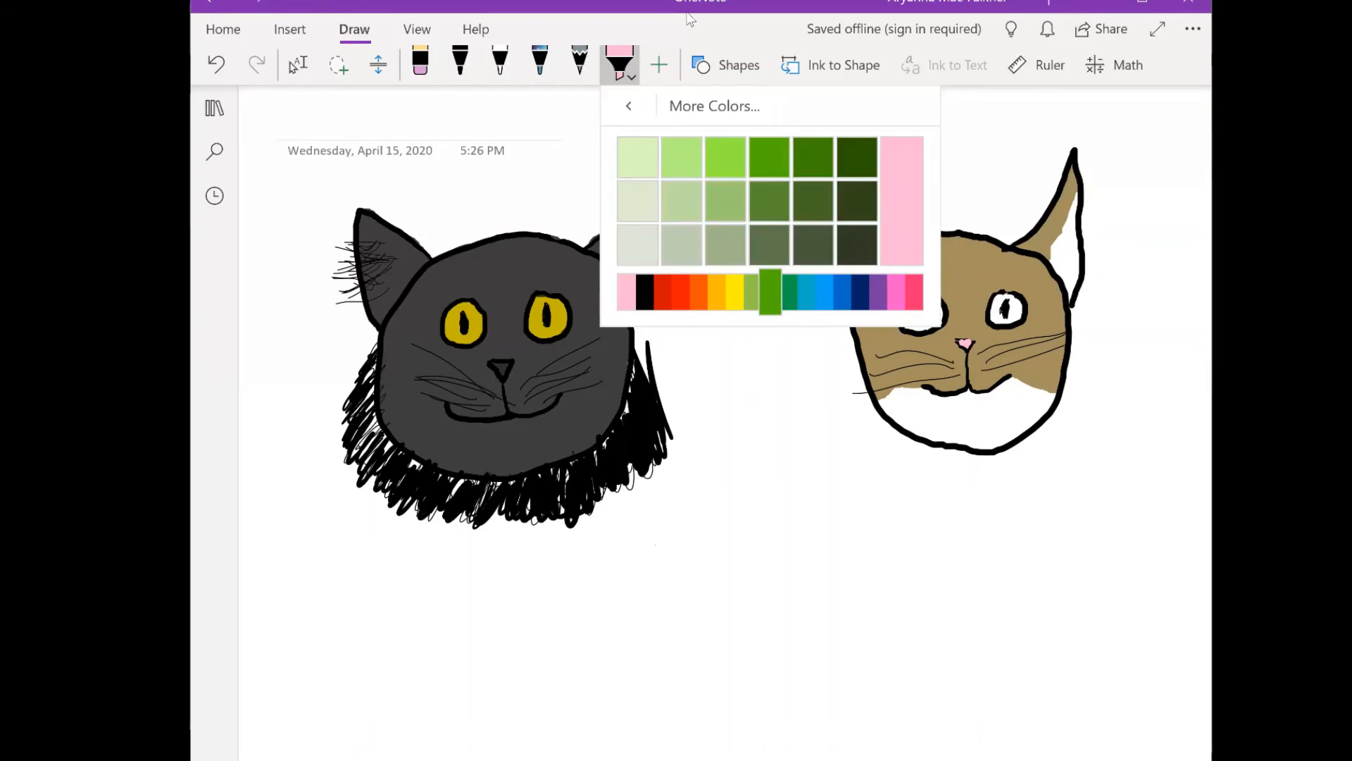
pyautogui.click(735, 292)
pyautogui.click(752, 292)
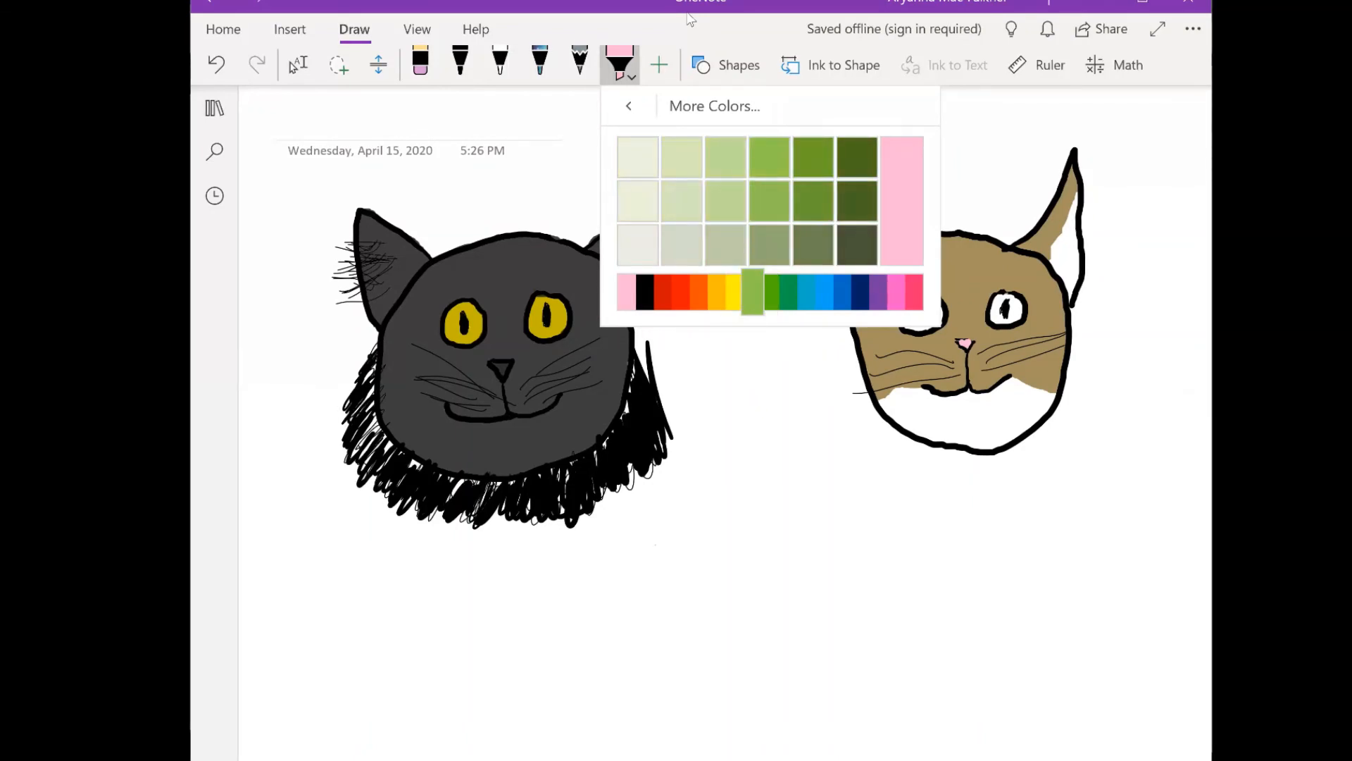
pyautogui.click(734, 292)
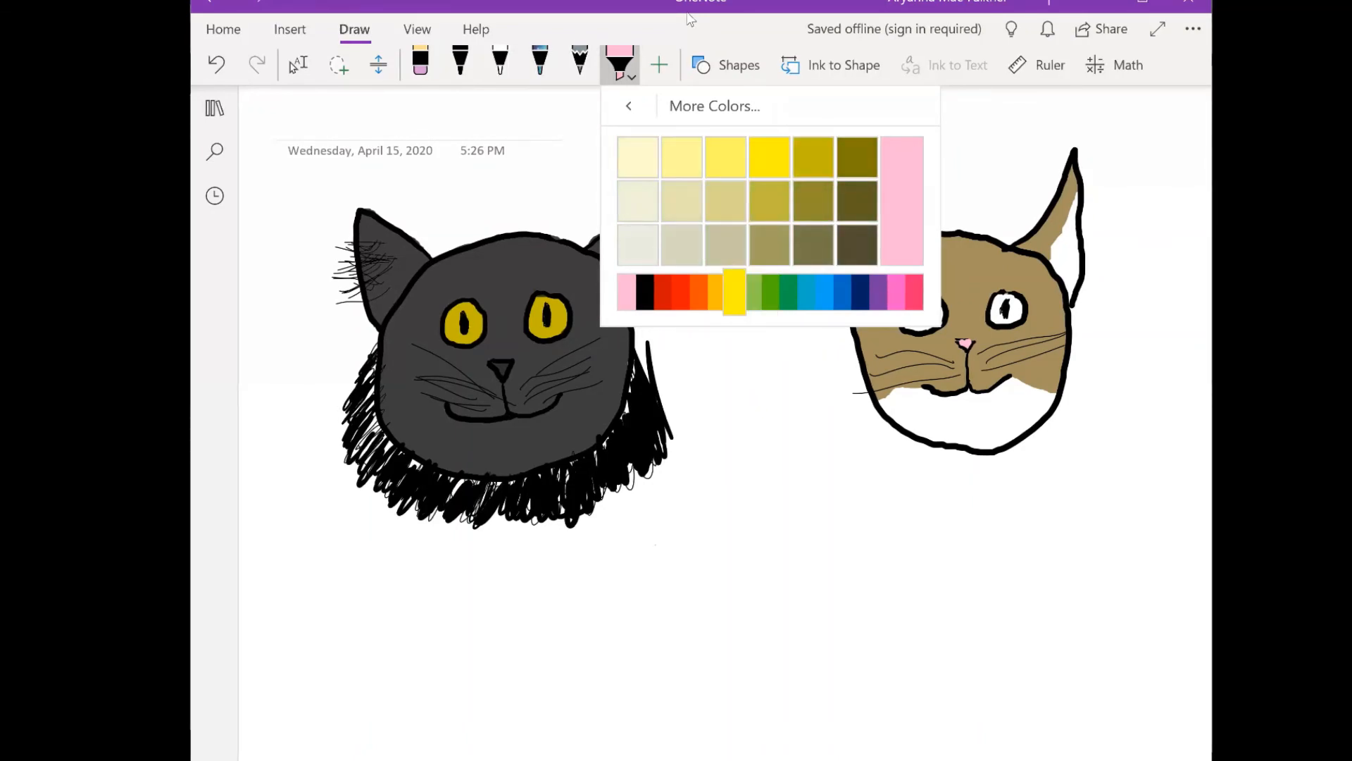
pyautogui.click(752, 292)
pyautogui.click(734, 292)
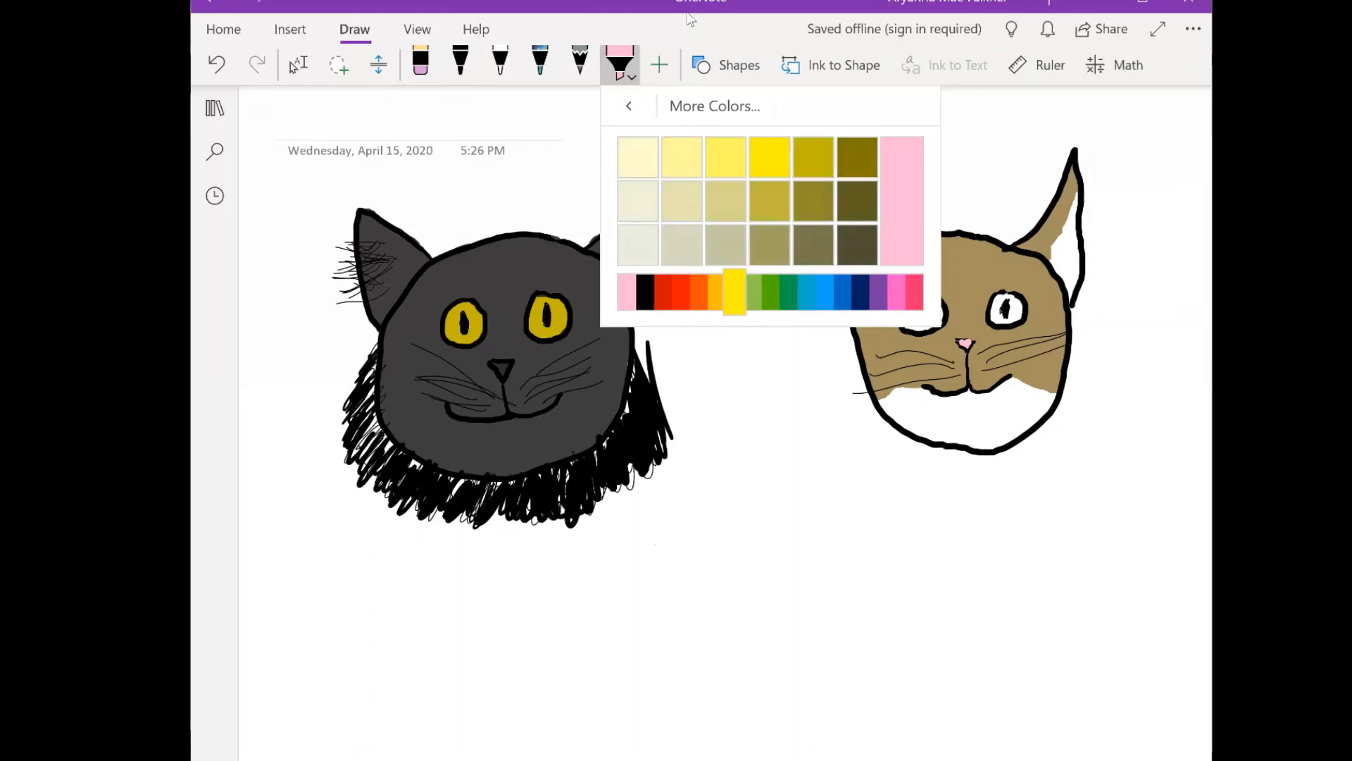
pyautogui.click(752, 292)
pyautogui.click(735, 292)
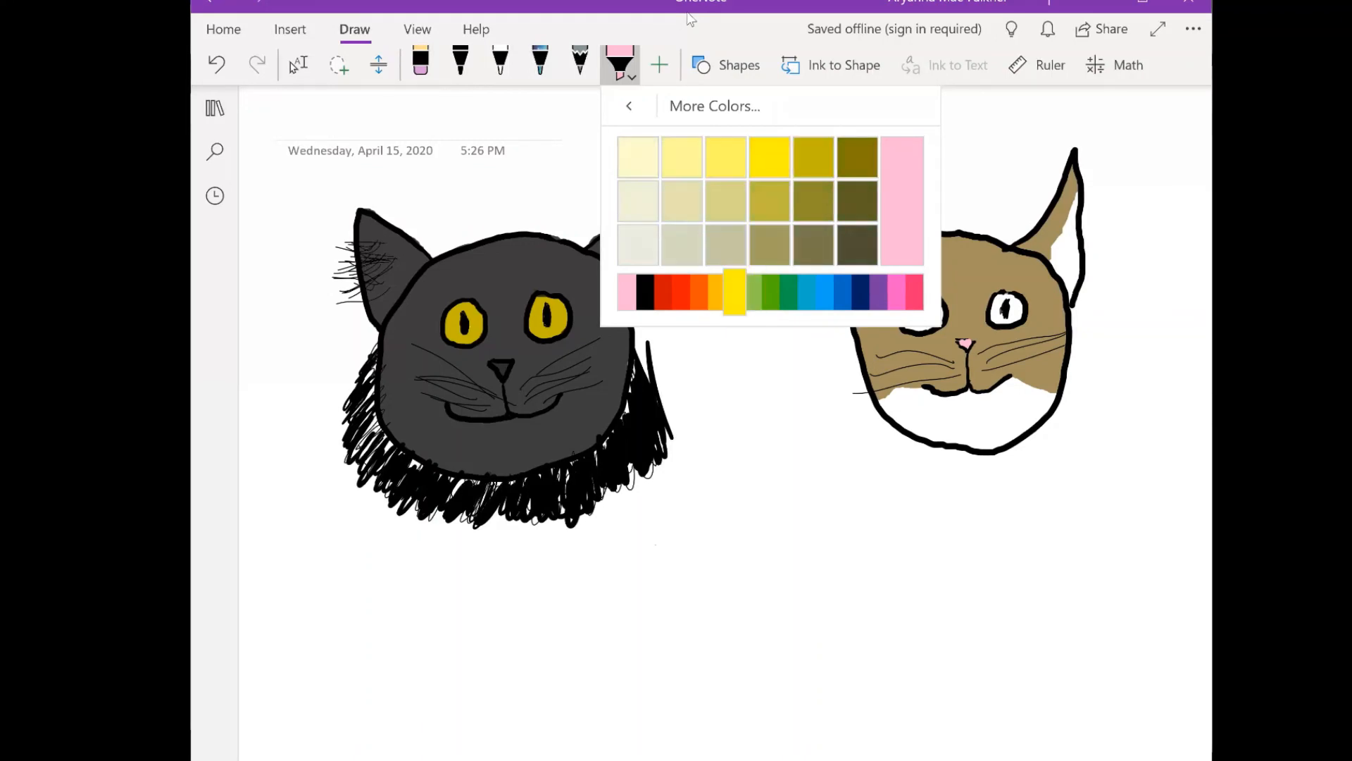
pyautogui.click(752, 292)
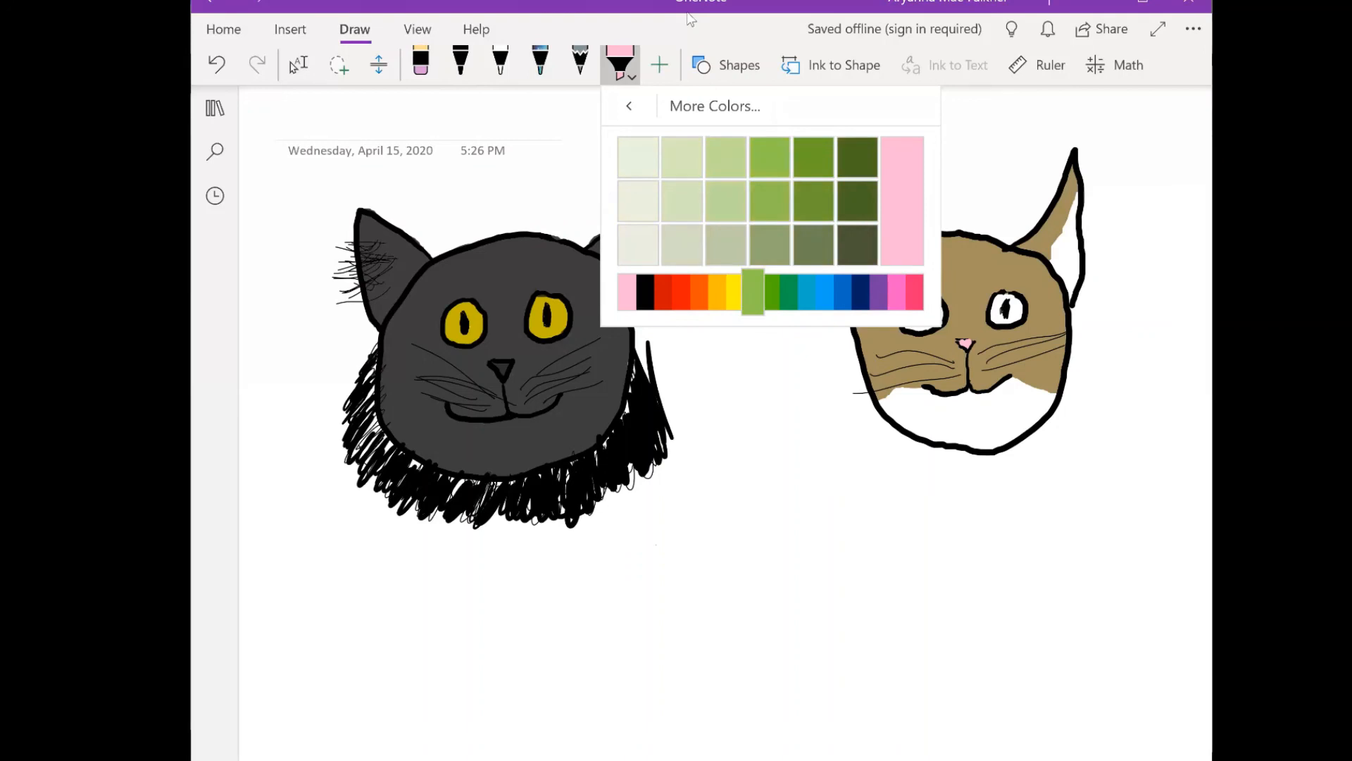
pyautogui.click(726, 156)
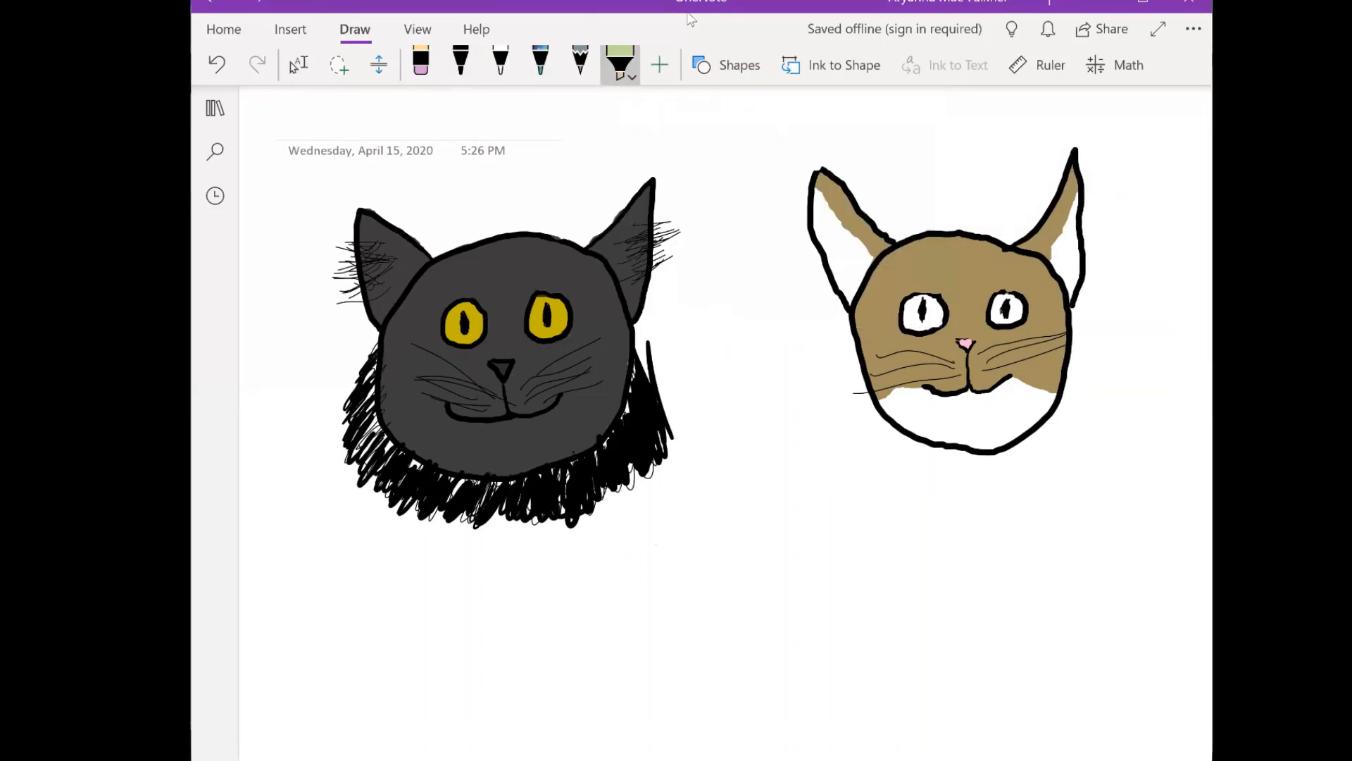
pyautogui.moveTo(911, 310)
pyautogui.mouseDown()
pyautogui.moveTo(941, 313)
pyautogui.moveTo(908, 322)
pyautogui.moveTo(1002, 322)
pyautogui.mouseUp()
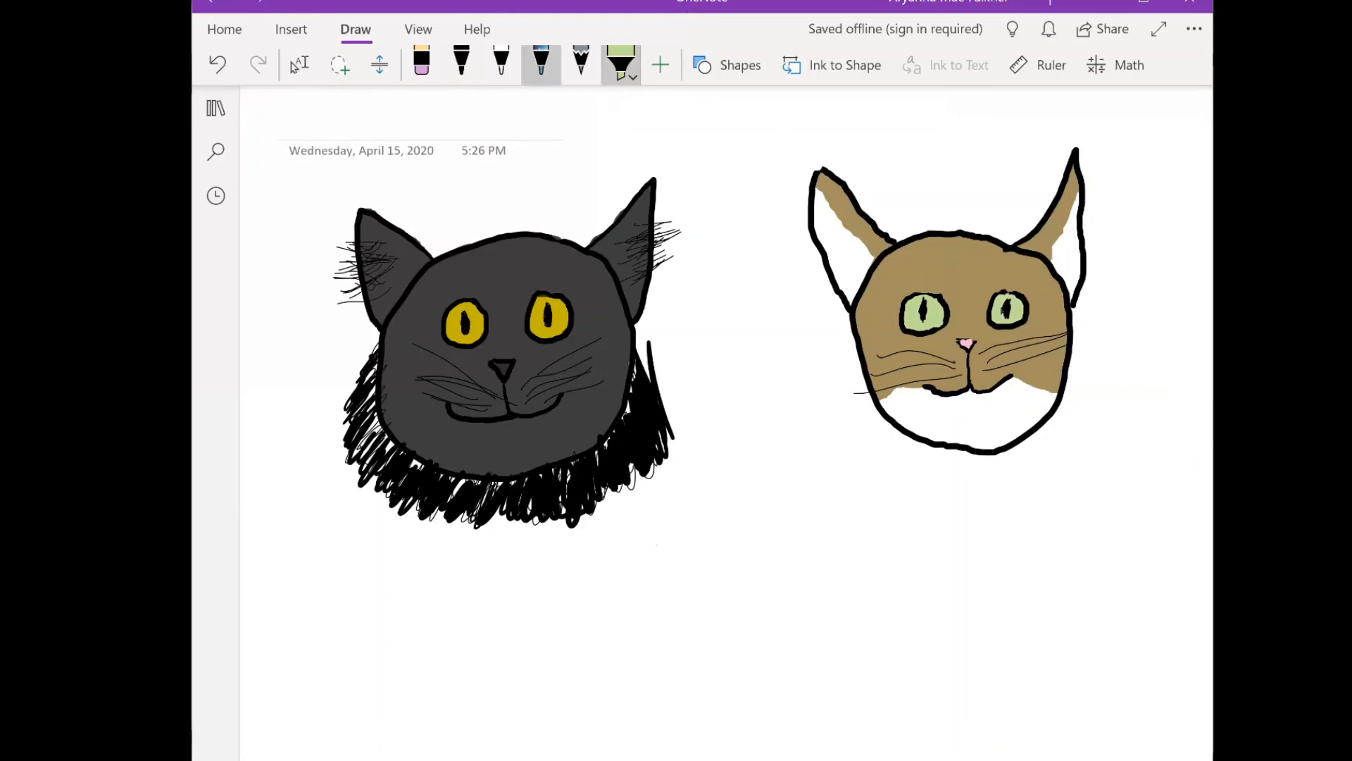
# - Handwrite "Madam Mim" on two lines beneath the gray cat with the galaxy-effect pen
pyautogui.click(462, 64)
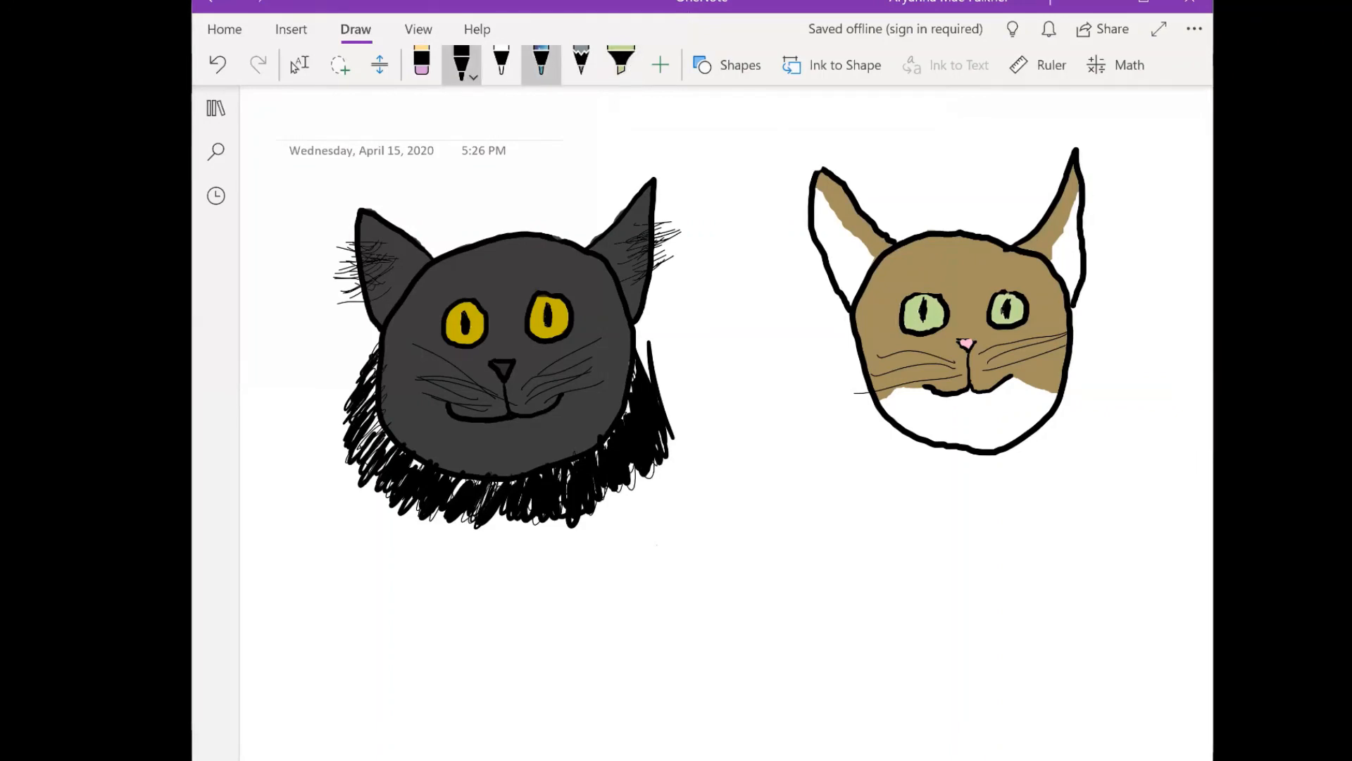
pyautogui.click(541, 63)
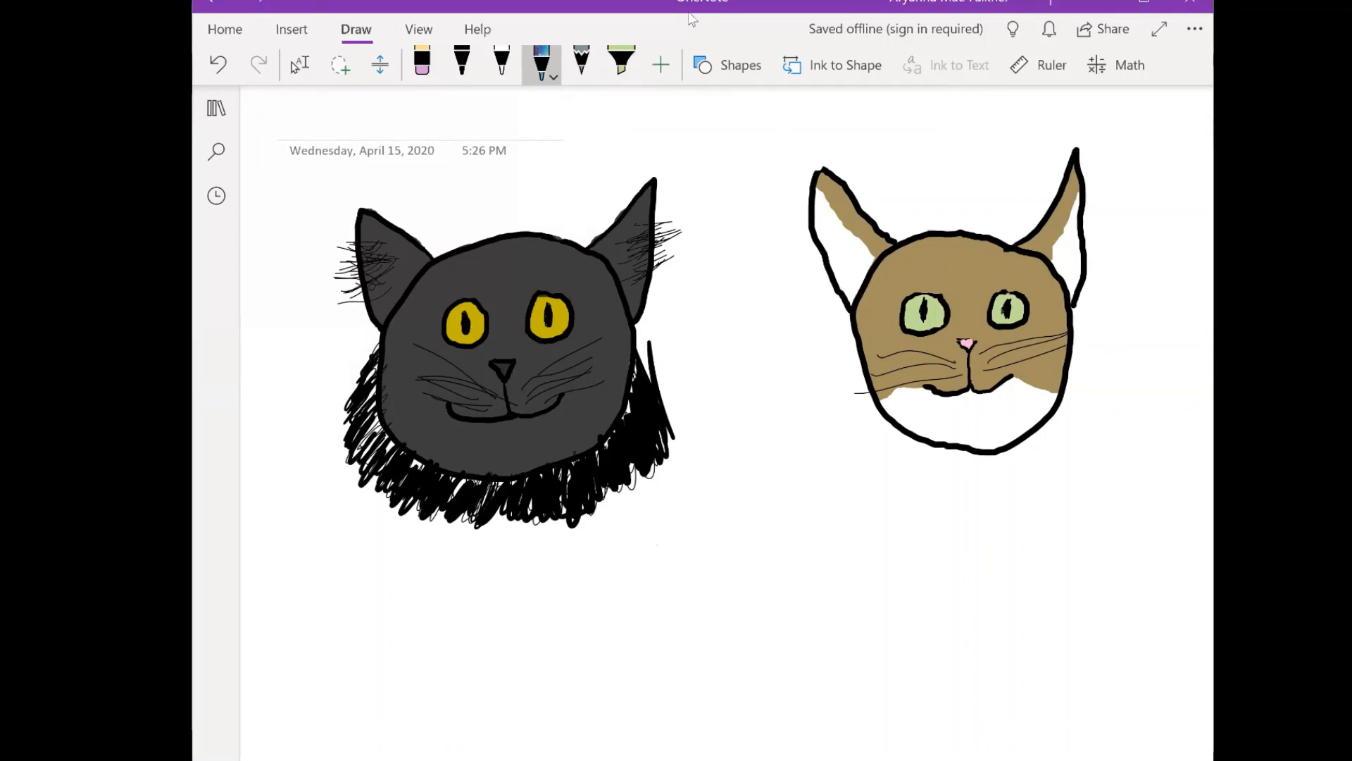
pyautogui.moveTo(265, 628)
pyautogui.mouseDown()
pyautogui.moveTo(278, 593)
pyautogui.moveTo(320, 624)
pyautogui.moveTo(337, 546)
pyautogui.moveTo(375, 625)
pyautogui.moveTo(440, 620)
pyautogui.mouseUp()
pyautogui.moveTo(453, 533); pyautogui.dragTo(506, 638)
pyautogui.moveTo(556, 586)
pyautogui.mouseDown()
pyautogui.moveTo(534, 590)
pyautogui.moveTo(556, 617)
pyautogui.mouseUp()
pyautogui.moveTo(566, 571)
pyautogui.mouseDown()
pyautogui.moveTo(605, 615)
pyautogui.moveTo(637, 610)
pyautogui.mouseUp()
pyautogui.moveTo(365, 722)
pyautogui.mouseDown()
pyautogui.moveTo(430, 644)
pyautogui.moveTo(454, 715)
pyautogui.moveTo(508, 690)
pyautogui.moveTo(555, 710)
pyautogui.mouseUp()
pyautogui.click(460, 659)
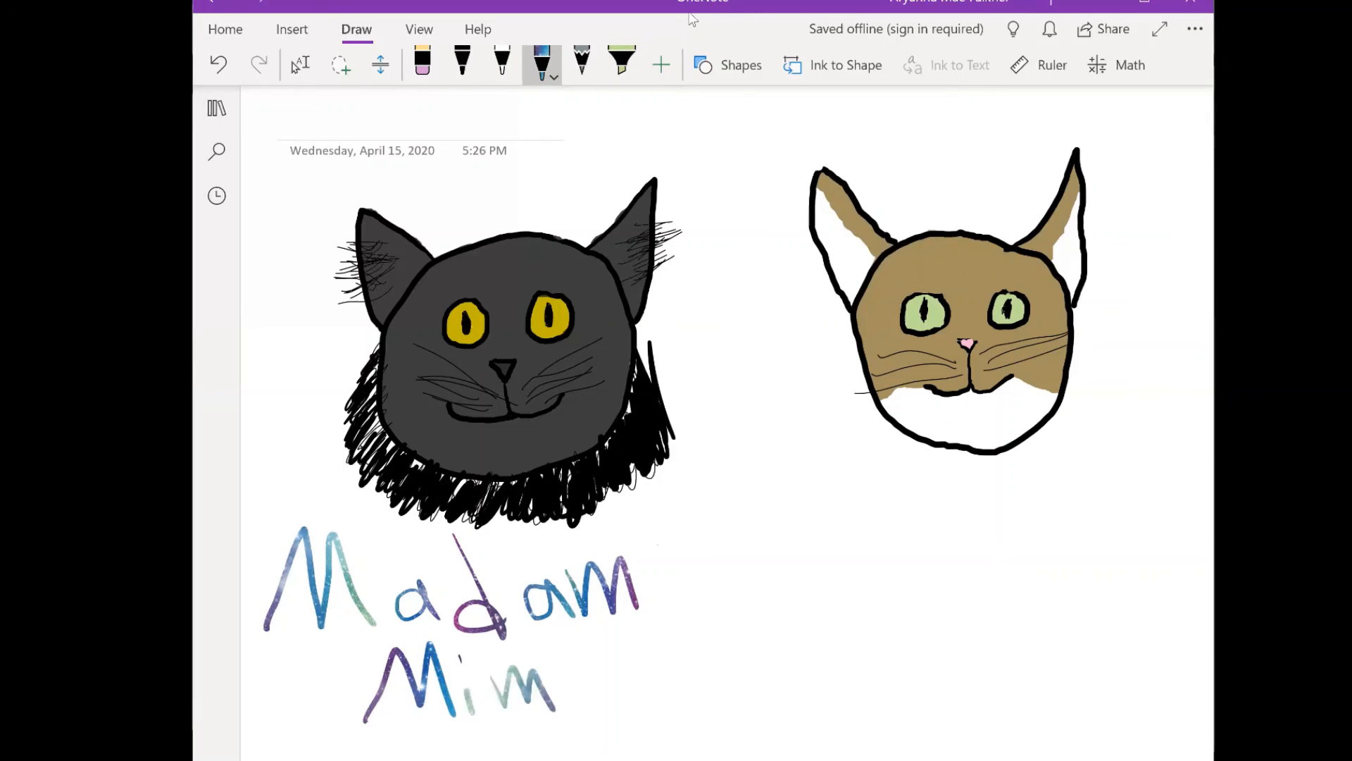
# - Handwrite "Marnie" beneath the tan cat in the same galaxy-effect ink
pyautogui.moveTo(842, 585)
pyautogui.mouseDown()
pyautogui.moveTo(903, 512)
pyautogui.moveTo(937, 595)
pyautogui.mouseUp()
pyautogui.moveTo(985, 557)
pyautogui.mouseDown()
pyautogui.moveTo(983, 599)
pyautogui.moveTo(997, 604)
pyautogui.mouseUp()
pyautogui.moveTo(1007, 553)
pyautogui.mouseDown()
pyautogui.moveTo(1012, 604)
pyautogui.moveTo(1041, 555)
pyautogui.moveTo(1094, 611)
pyautogui.mouseUp()
pyautogui.moveTo(1092, 560)
pyautogui.mouseDown()
pyautogui.moveTo(1101, 607)
pyautogui.moveTo(1152, 578)
pyautogui.moveTo(1164, 597)
pyautogui.mouseUp()
pyautogui.click(1086, 535)
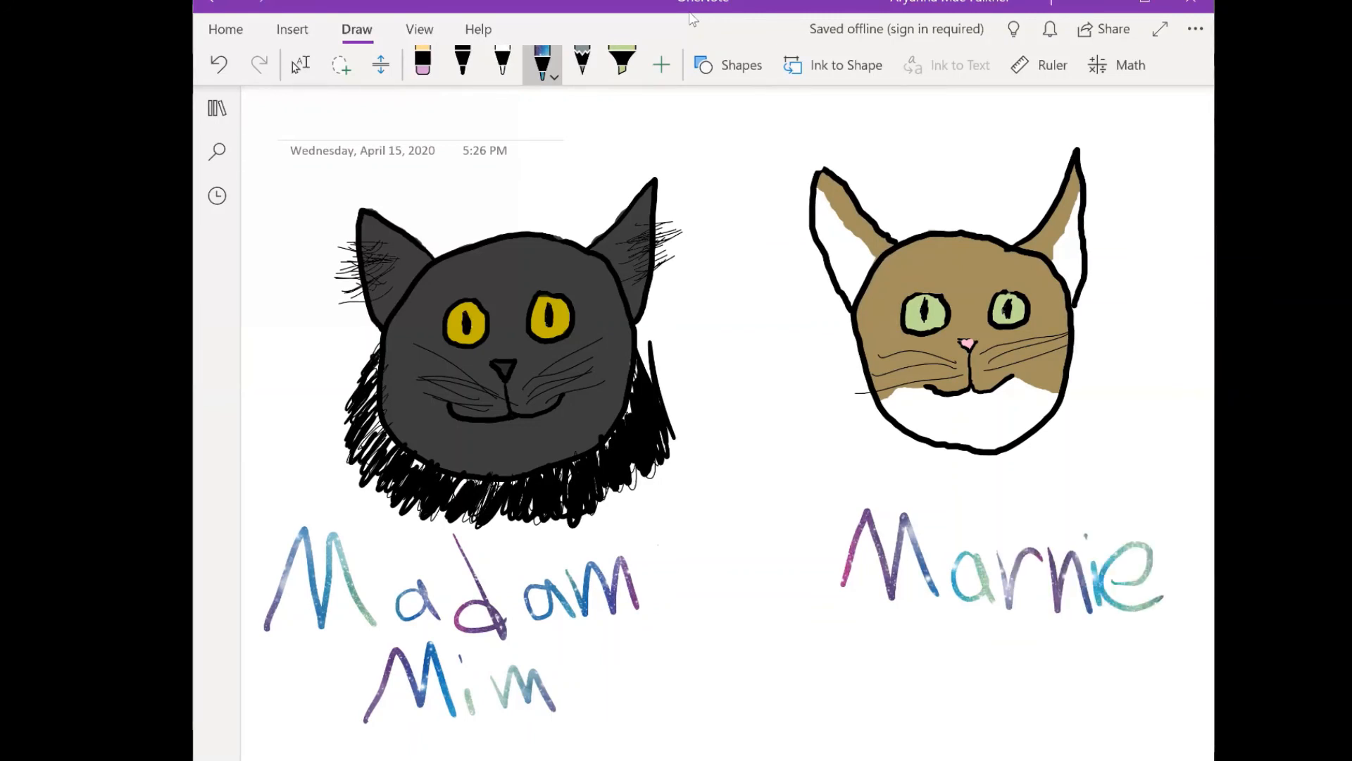